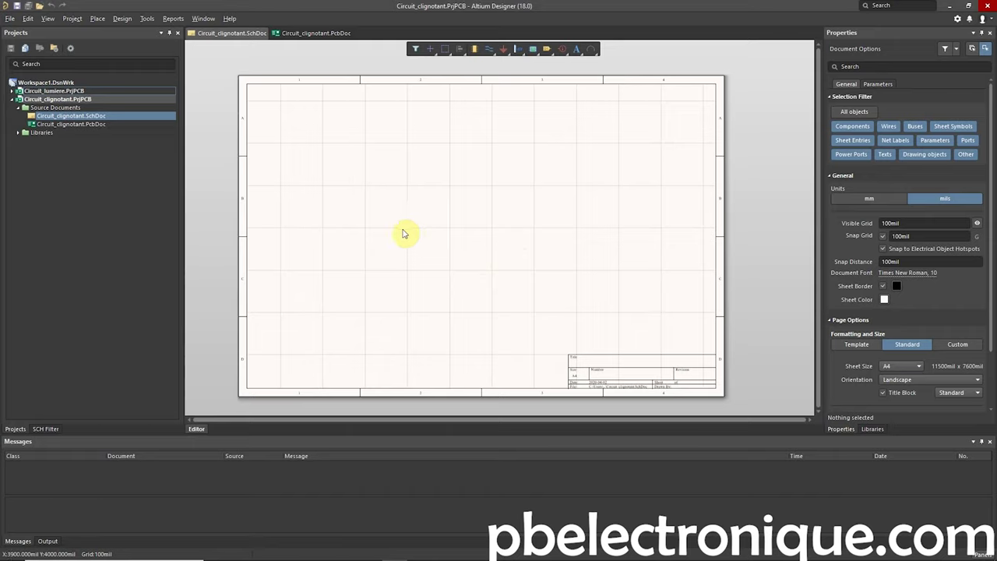
Open the Libraries panel and switch to the Custom_Component.SchLib library
right_click(356, 195)
key(p)
key(p)
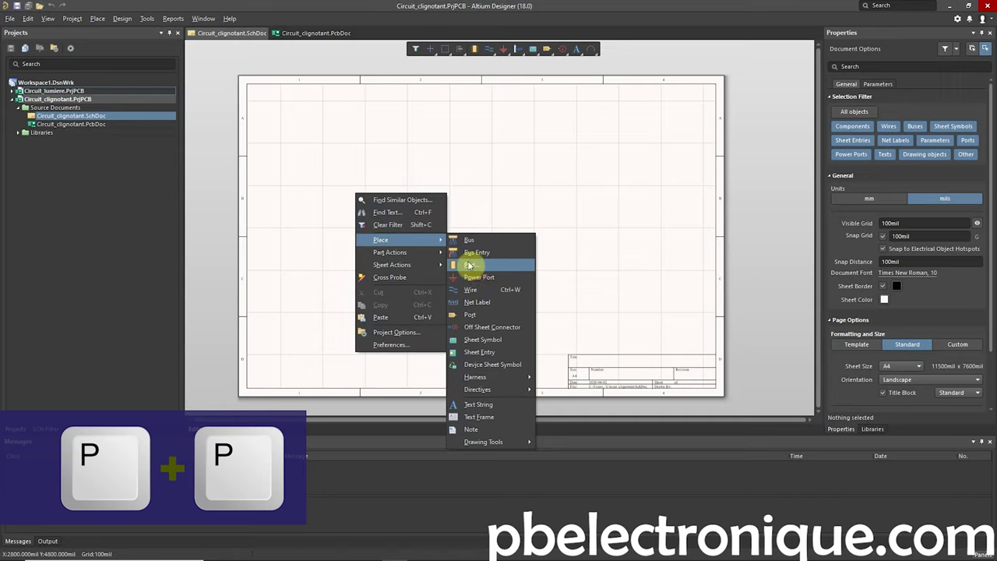
click(475, 177)
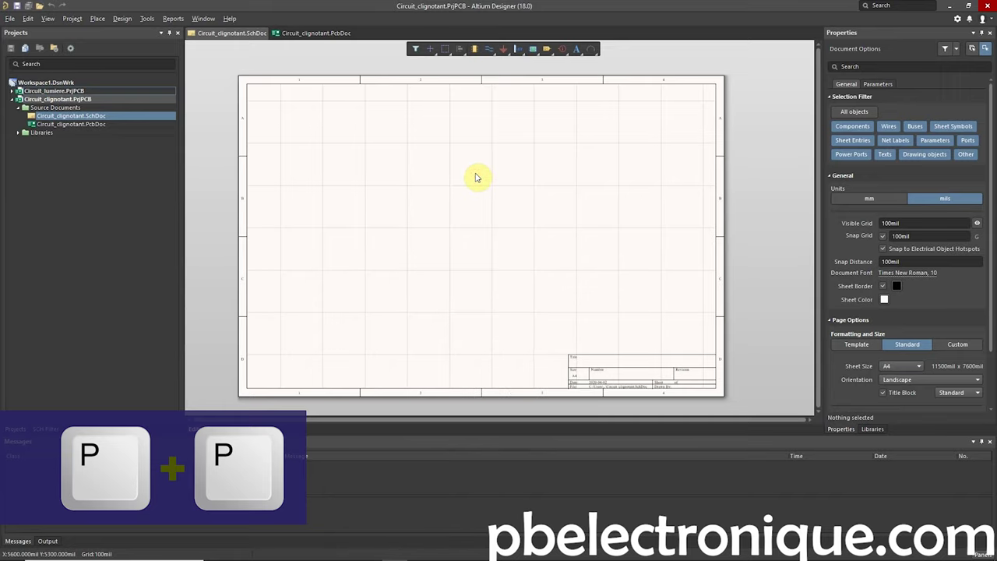
key(p)
key(p)
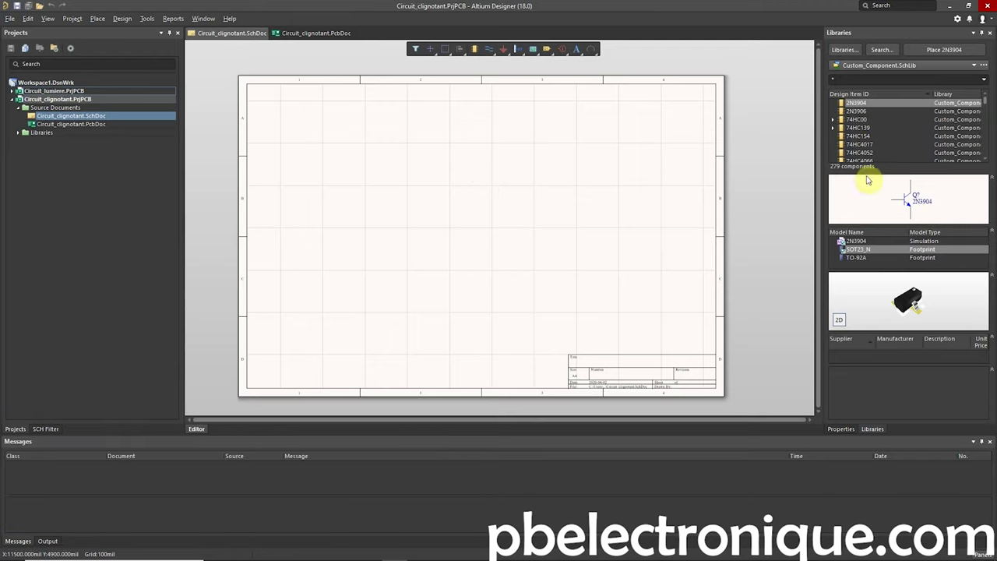
click(900, 64)
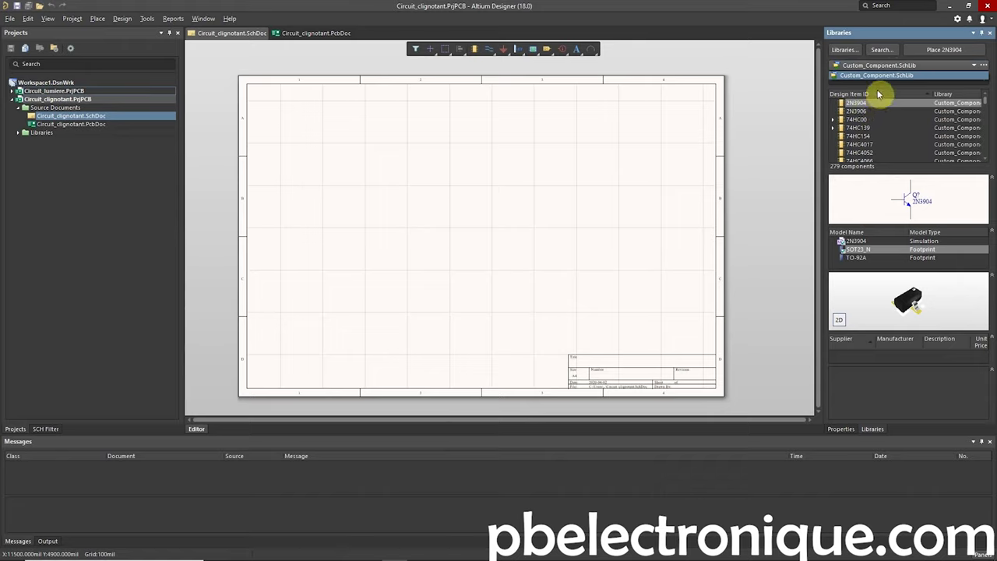
click(879, 93)
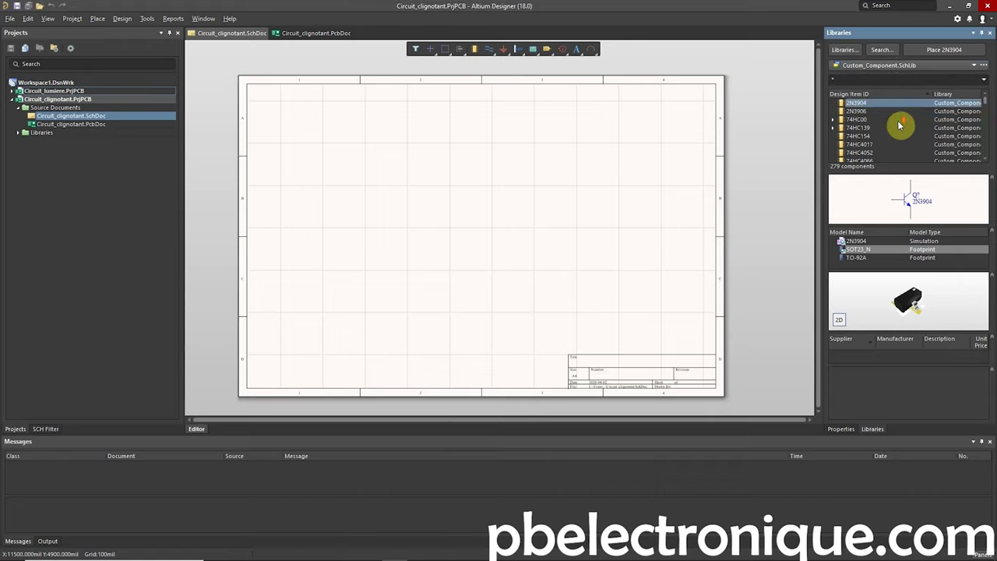
Browse the 279-part list past LED0 and LED1 and select LED_SMD
scroll(899, 125, down, 2)
scroll(899, 125, down, 2)
scroll(899, 125, down, 2)
scroll(899, 126, down, 2)
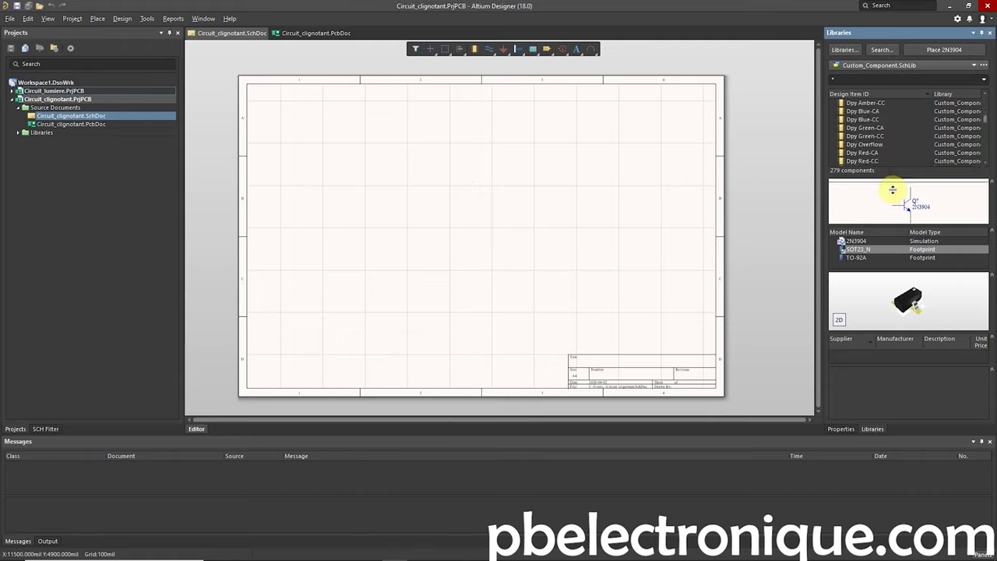
drag(893, 172, 893, 196)
scroll(886, 162, down, 2)
scroll(886, 162, down, 1)
scroll(886, 162, down, 1)
scroll(884, 164, down, 2)
scroll(872, 170, down, 1)
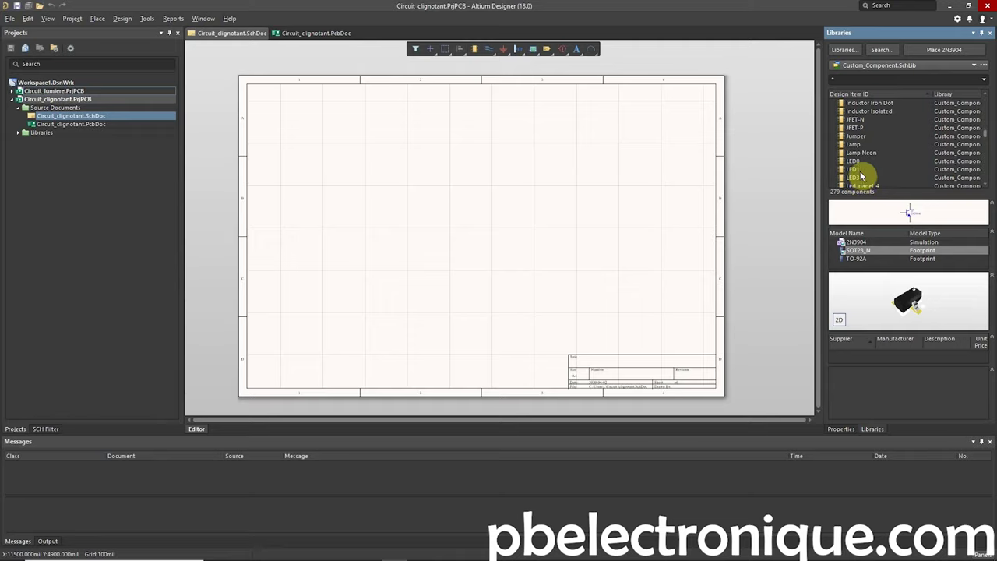
click(858, 162)
click(860, 170)
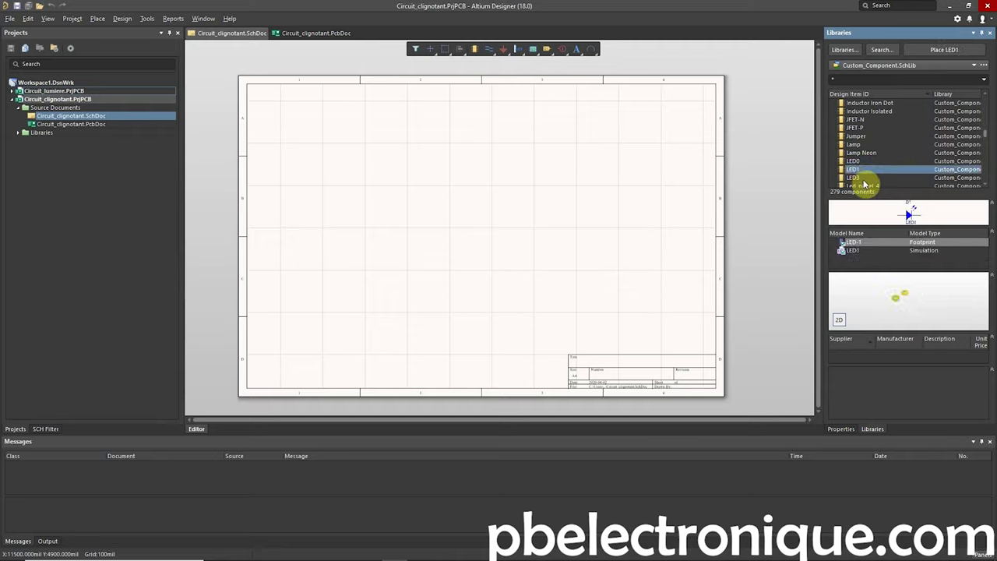
click(864, 185)
click(871, 187)
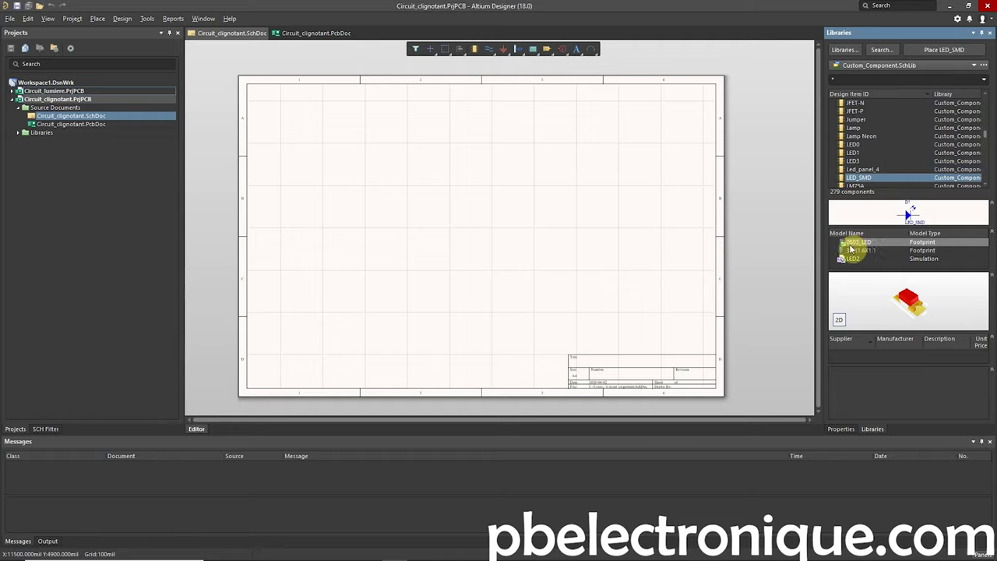
Place two rotated LED_SMD diodes (D?) side by side mid-sheet
drag(855, 248, 436, 224)
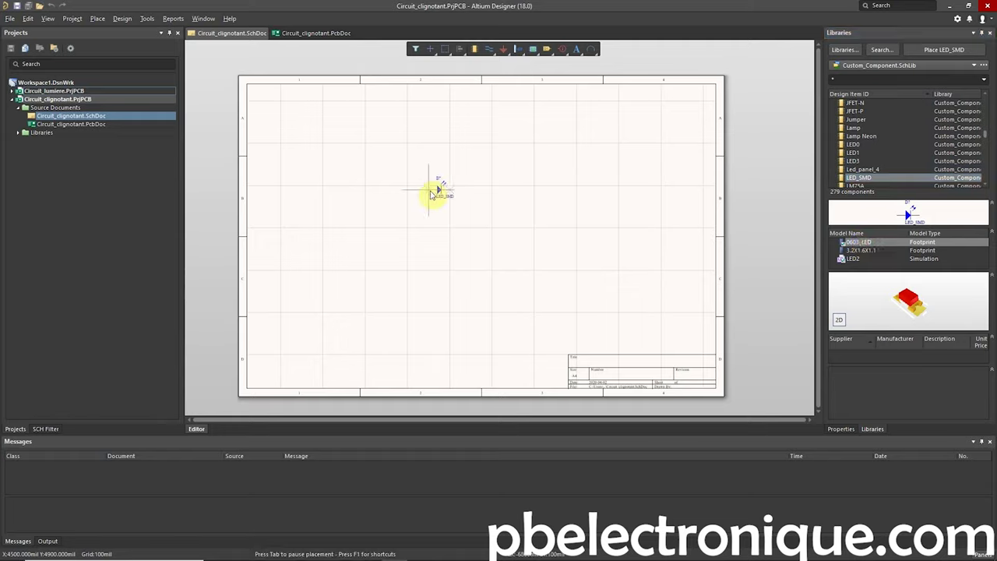
key(space)
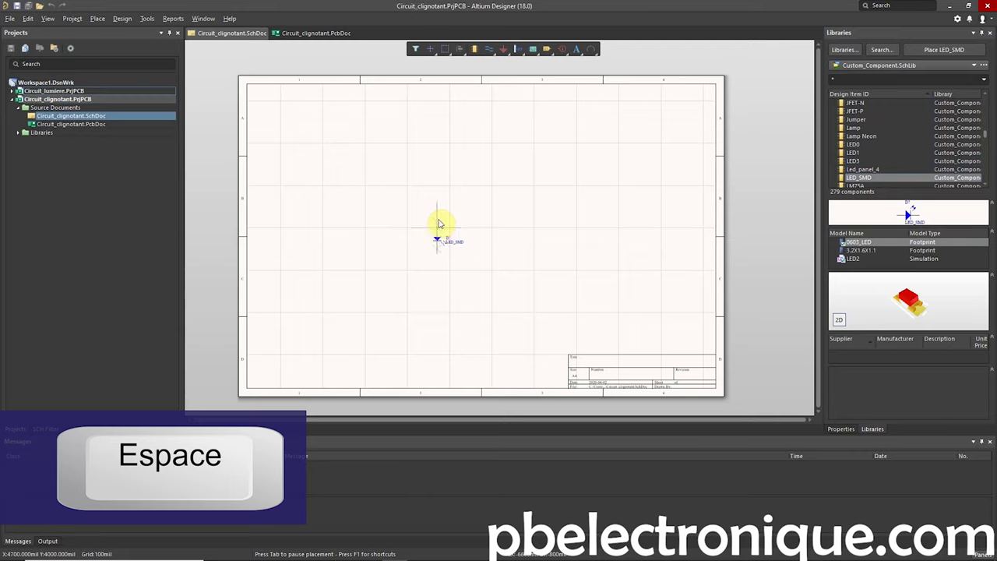
click(428, 225)
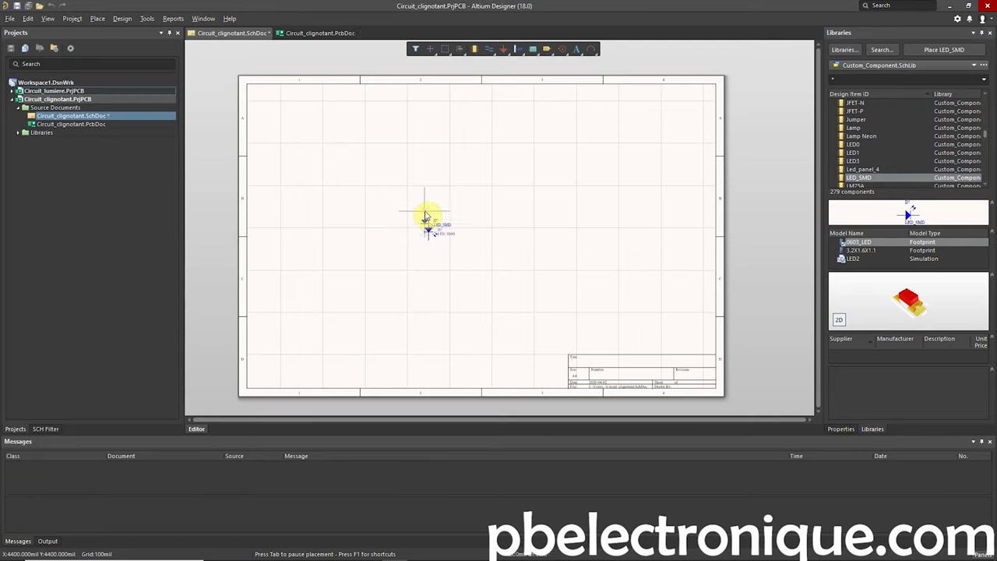
click(499, 226)
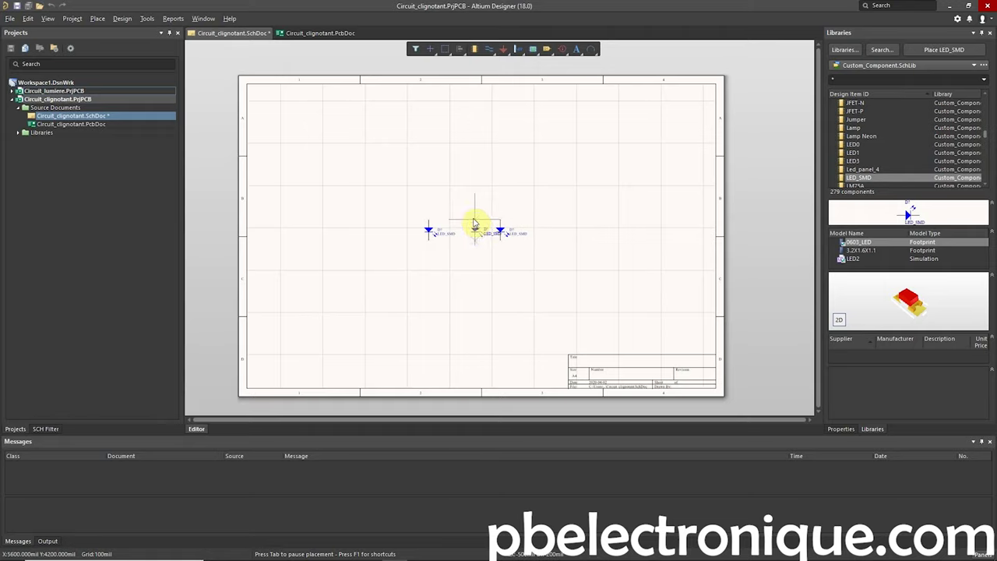
key(Escape)
key(Escape)
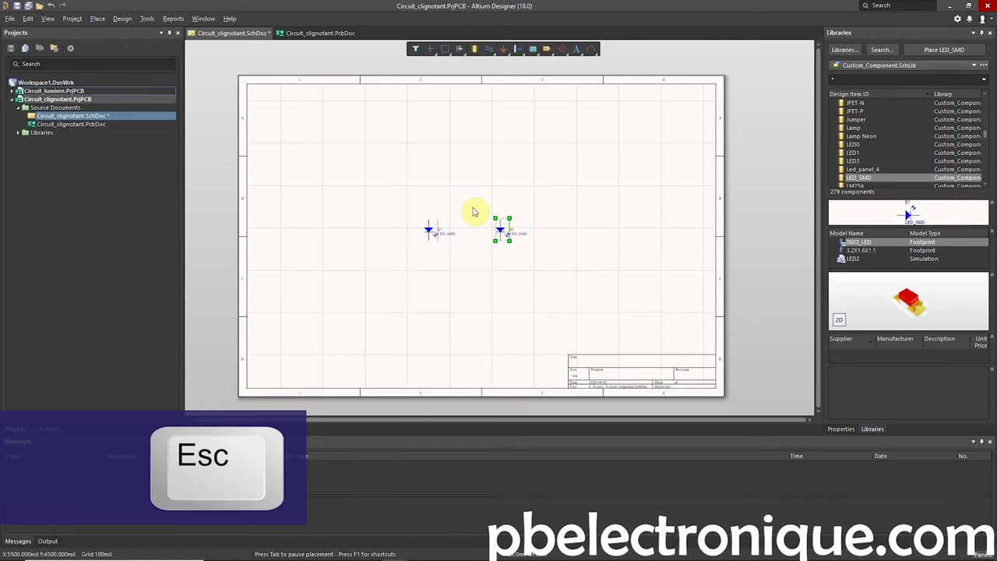
click(471, 209)
ctrl+scroll(479, 231, up, 3)
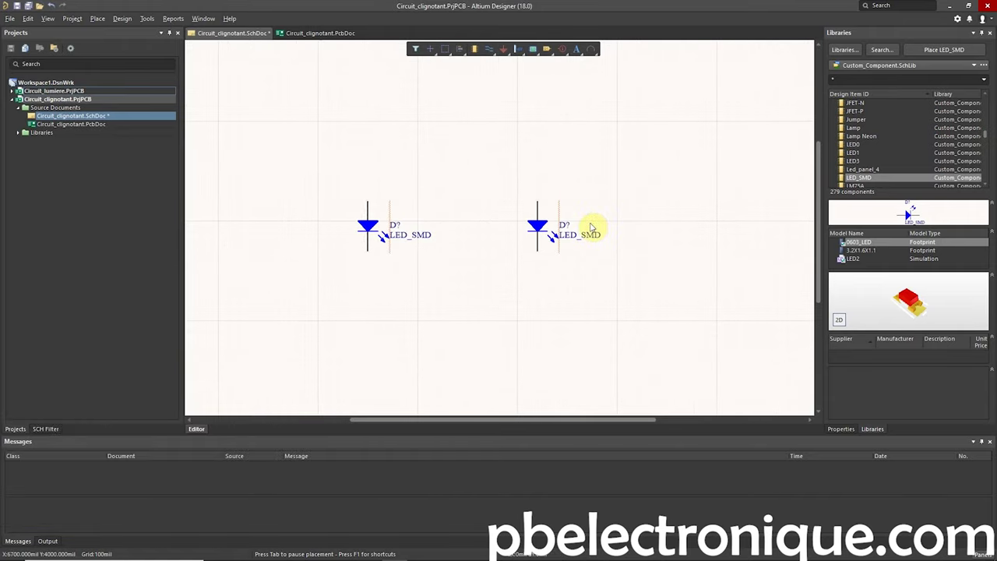
Move the second LED further to the right
drag(540, 223, 612, 204)
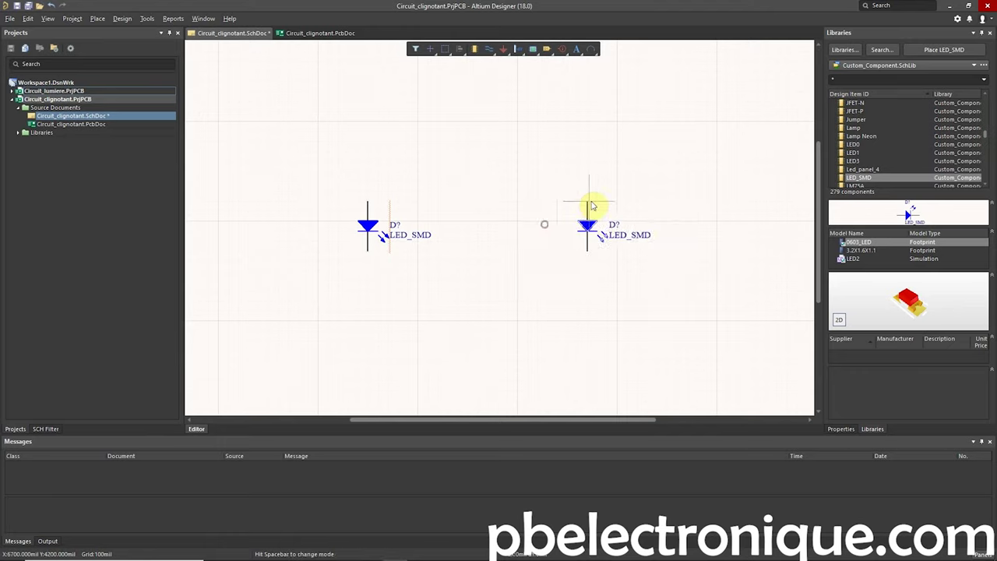
click(612, 204)
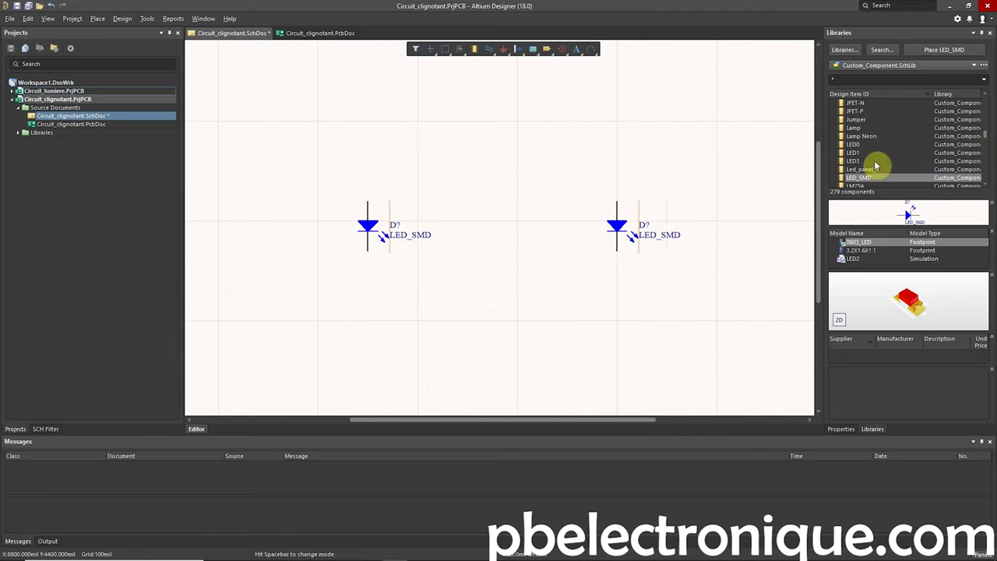
scroll(879, 160, down, 2)
scroll(893, 153, down, 3)
scroll(893, 153, down, 2)
scroll(893, 152, down, 1)
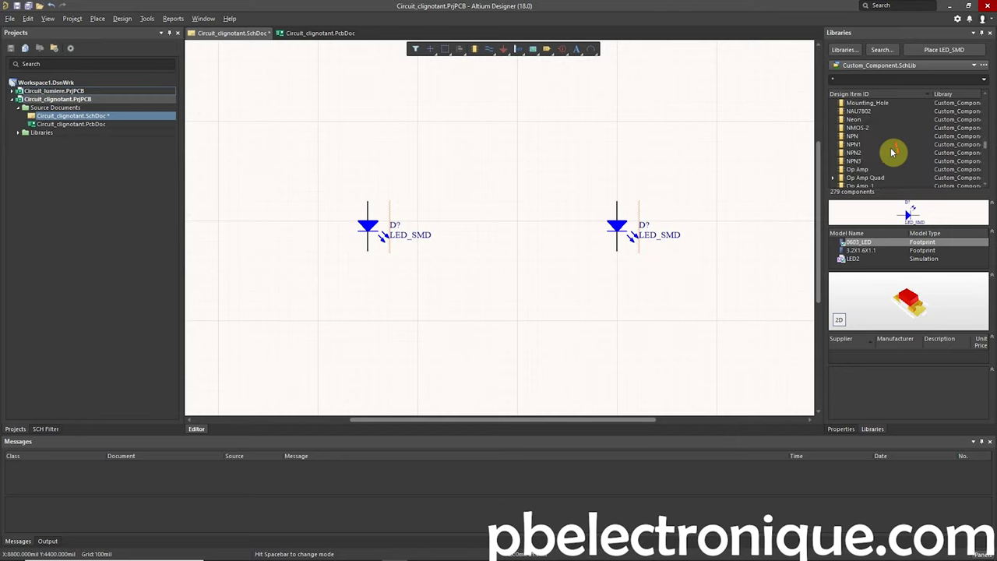
Select the Res1 1K resistor in the library with its R0603 footprint
scroll(892, 152, down, 2)
scroll(881, 151, down, 2)
scroll(878, 152, down, 2)
scroll(859, 140, down, 3)
scroll(862, 148, down, 3)
click(862, 153)
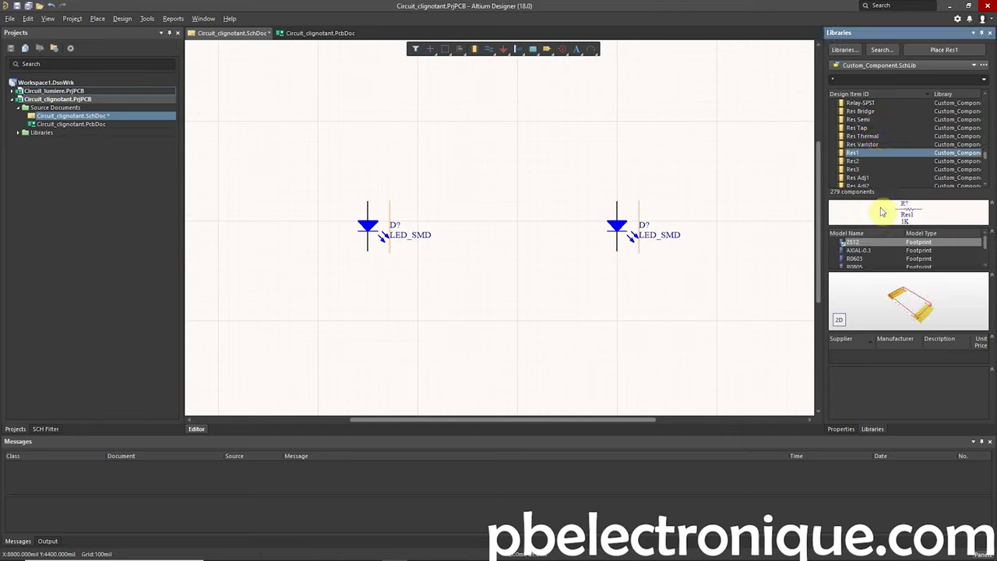
drag(876, 269, 881, 296)
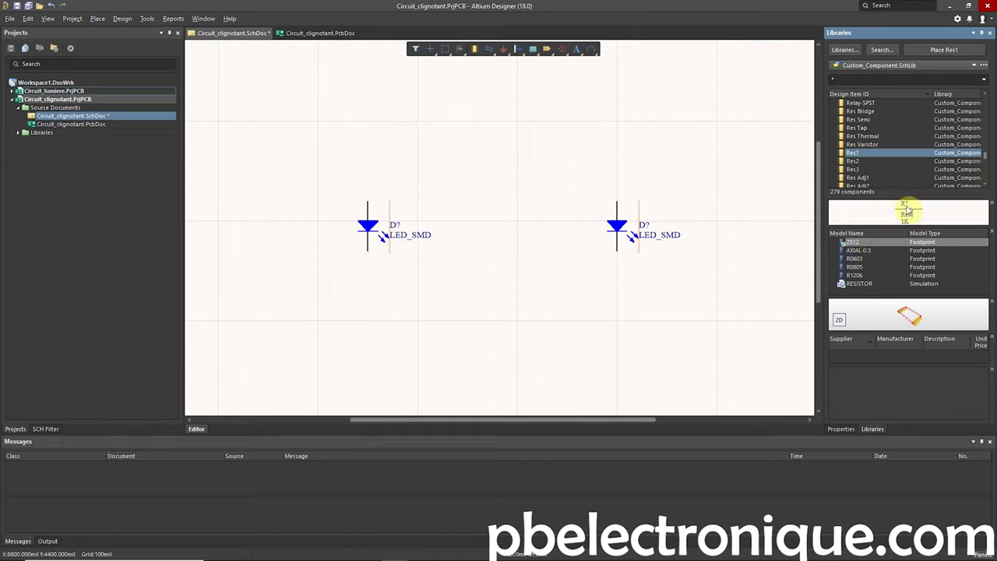
click(867, 260)
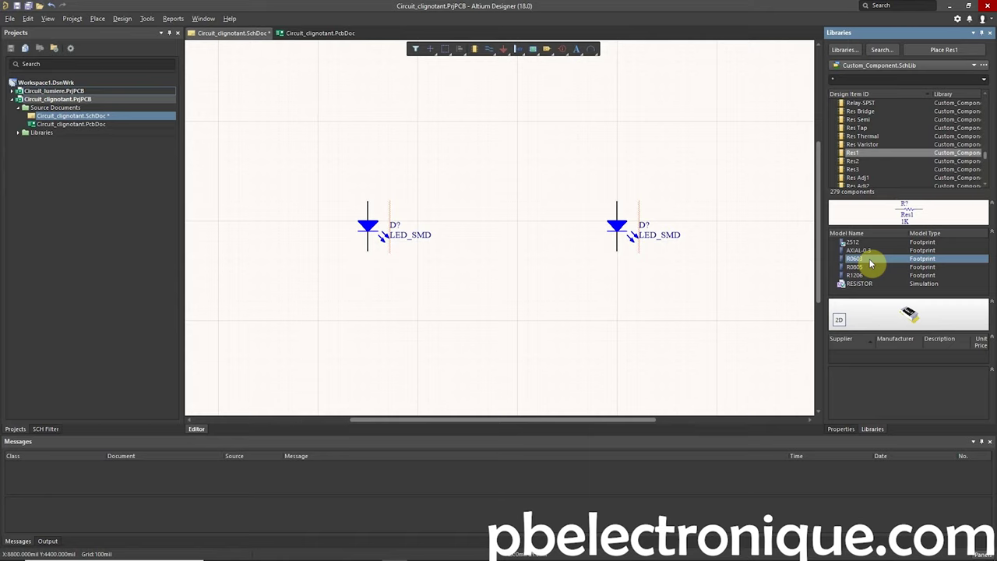
Place four upright Res1 1K resistors in a row above the LEDs
mouse_move(869, 258)
mouse_down()
mouse_move(826, 195)
mouse_move(624, 139)
mouse_up()
key(space)
key(space)
key(space)
key(space)
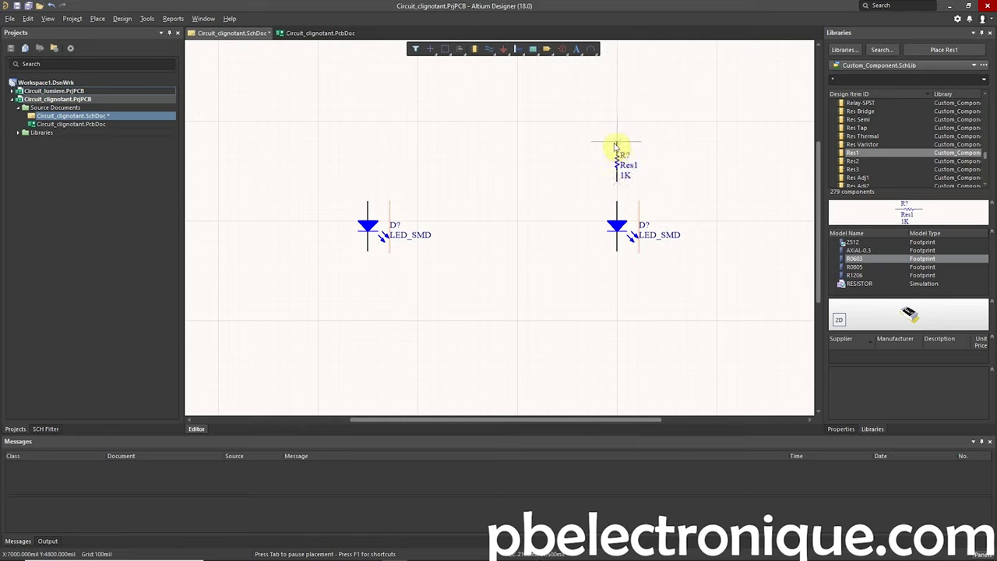
click(616, 145)
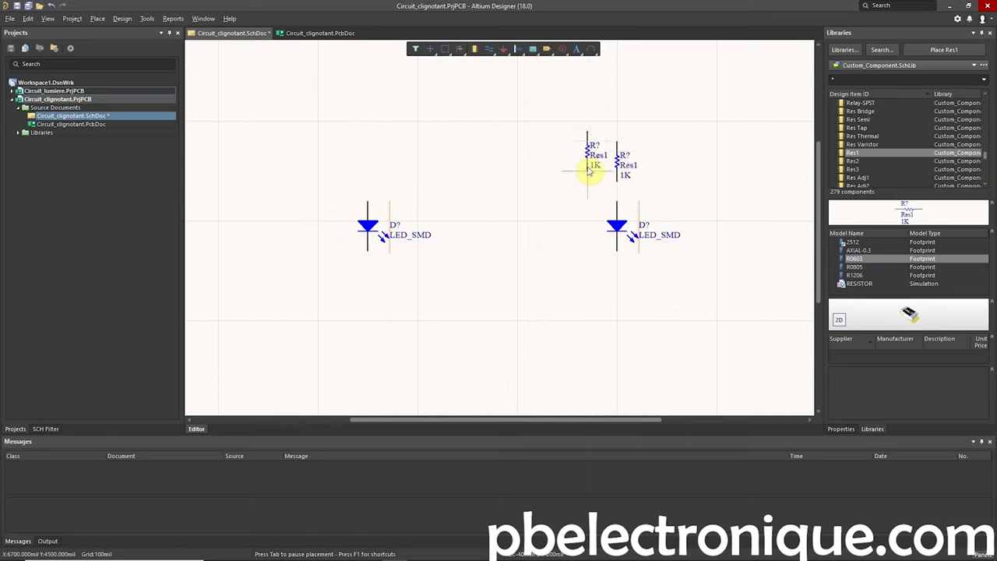
click(537, 187)
click(459, 182)
key(space)
key(space)
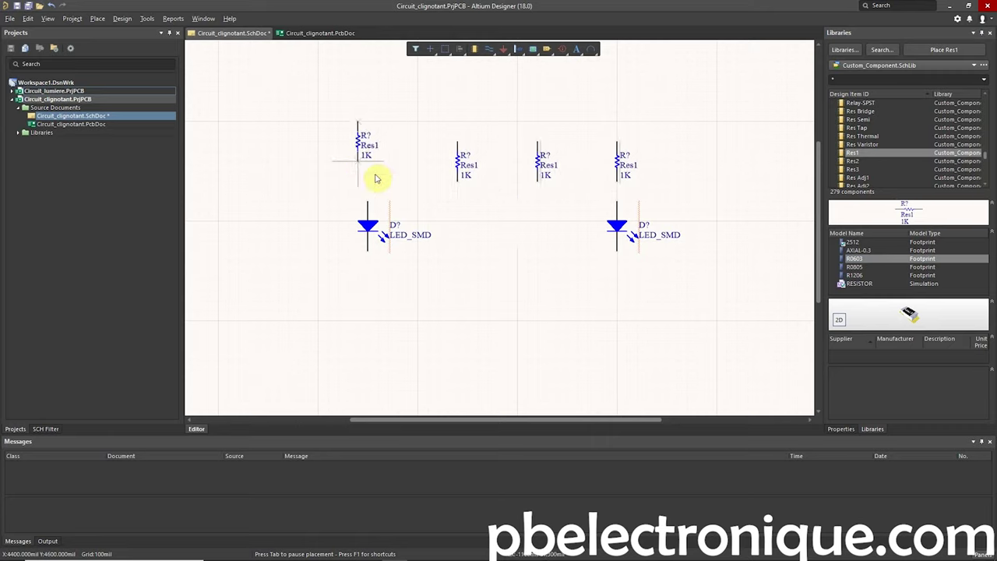
click(370, 189)
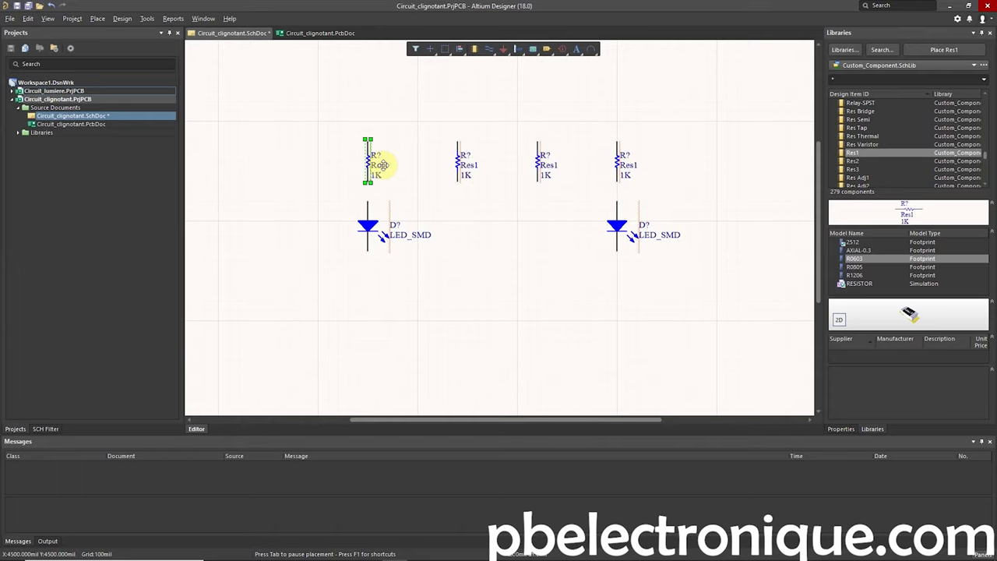
In the leftmost resistor's properties, clear the designator and toggle the Res1 comment visibility
click(844, 428)
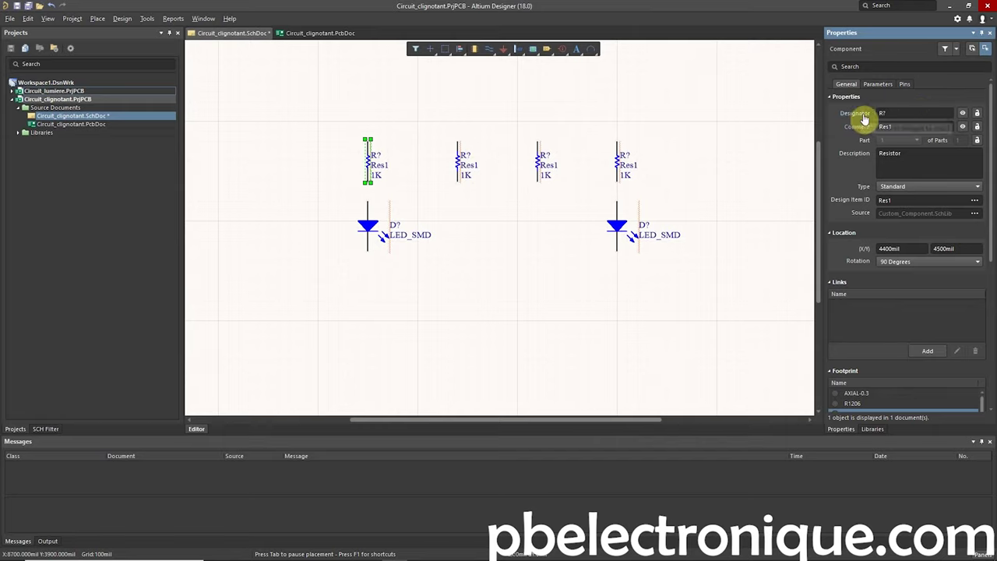
click(887, 112)
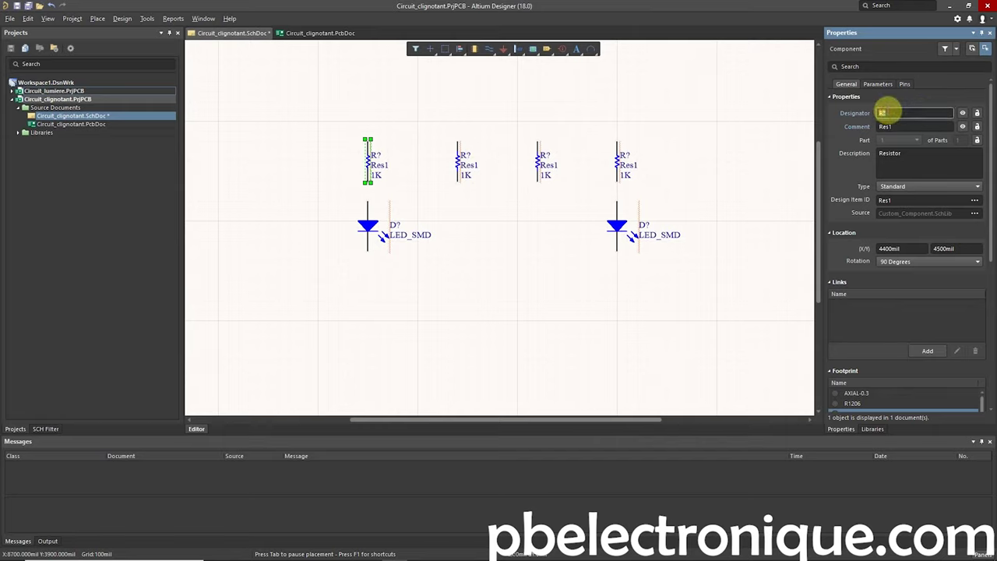
key(BackSpace)
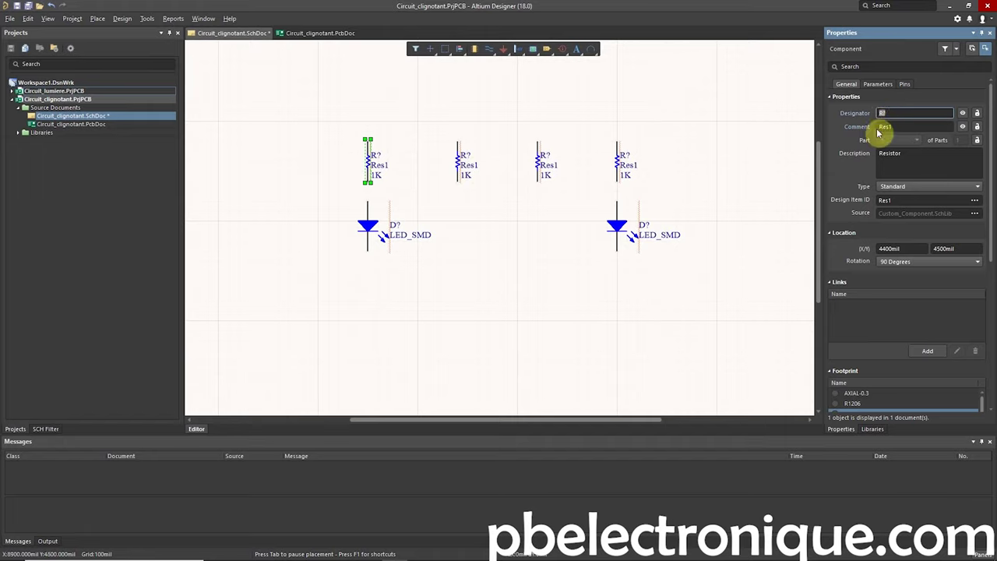
click(901, 127)
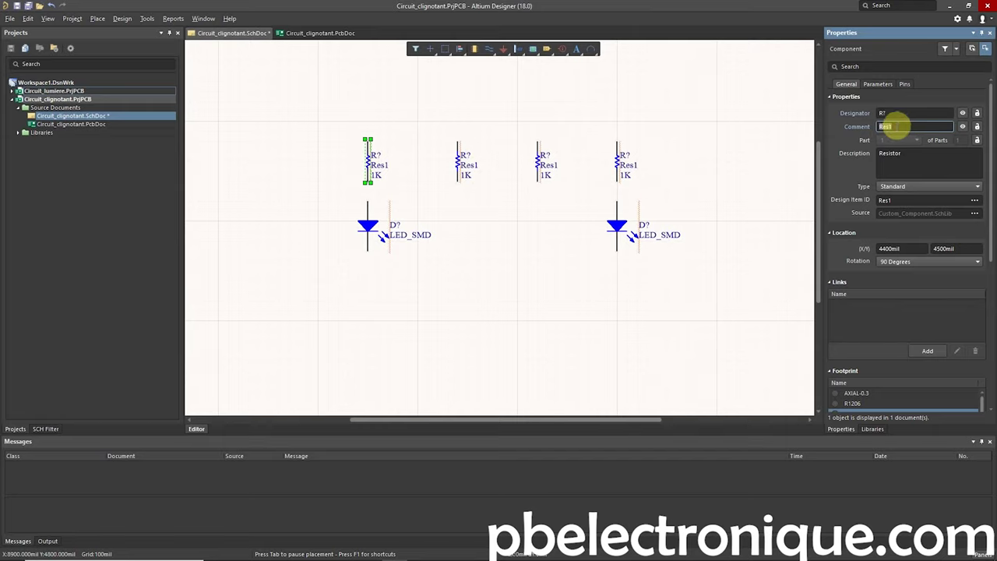
click(962, 126)
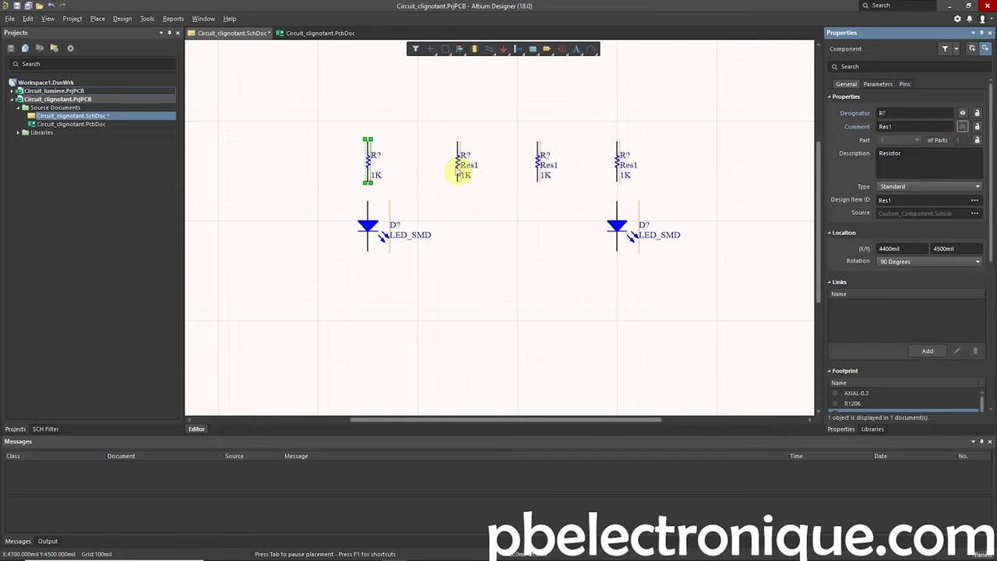
click(964, 127)
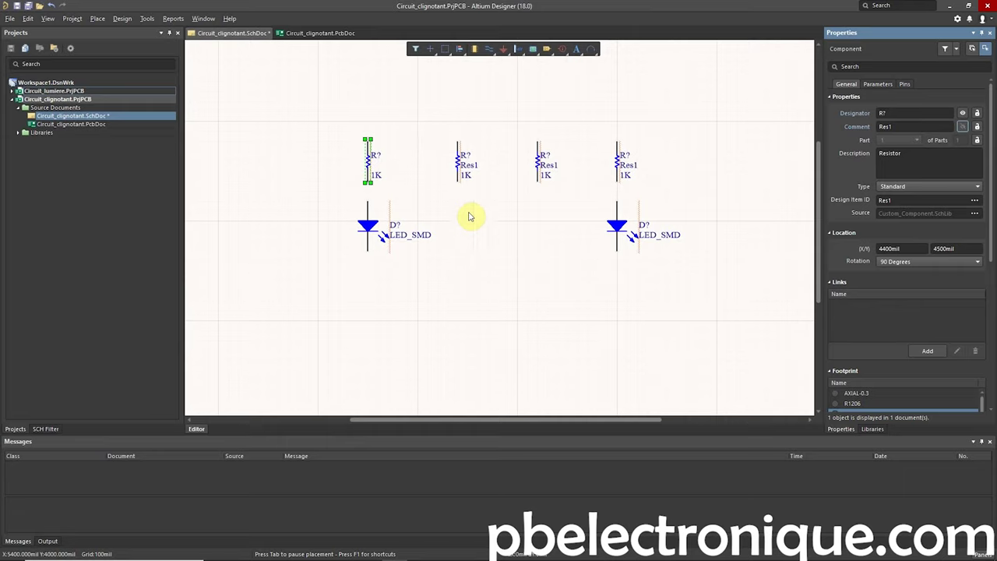
double_click(895, 158)
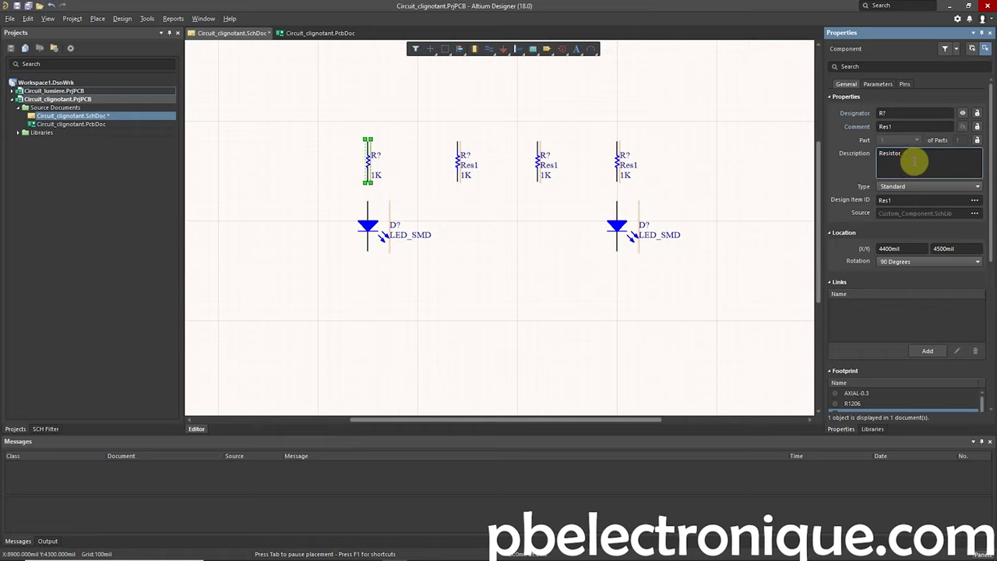
click(907, 153)
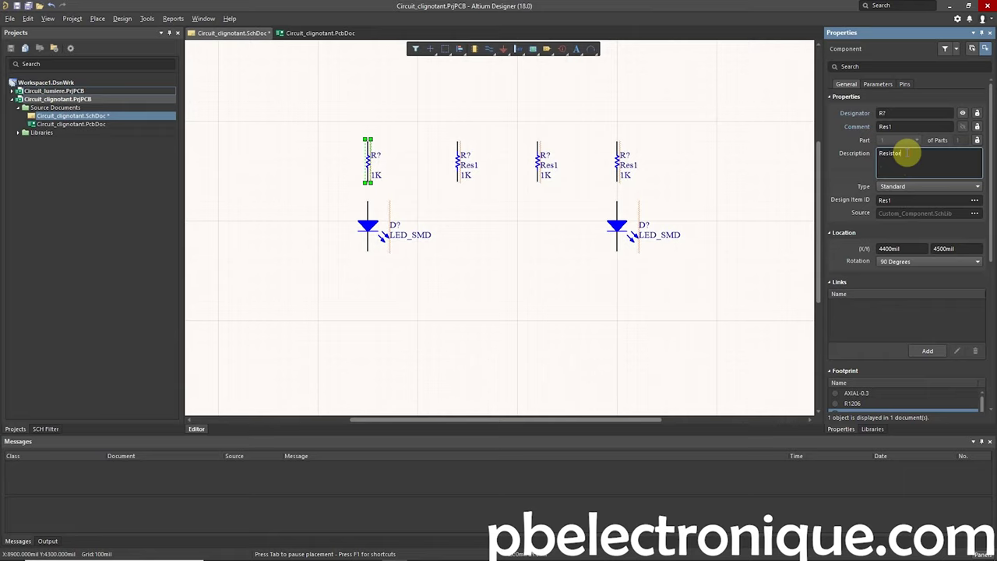
Inspect the R0603 footprint preview and show the 1K parameter list
scroll(881, 276, down, 3)
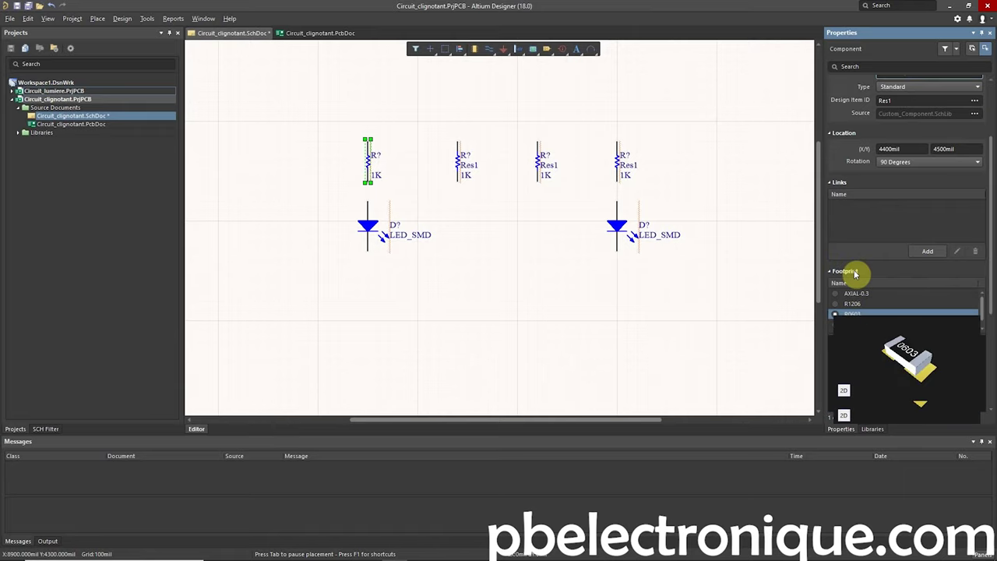
mouse_move(931, 359)
mouse_down()
mouse_move(941, 378)
mouse_move(928, 334)
mouse_move(939, 334)
mouse_move(961, 372)
mouse_up()
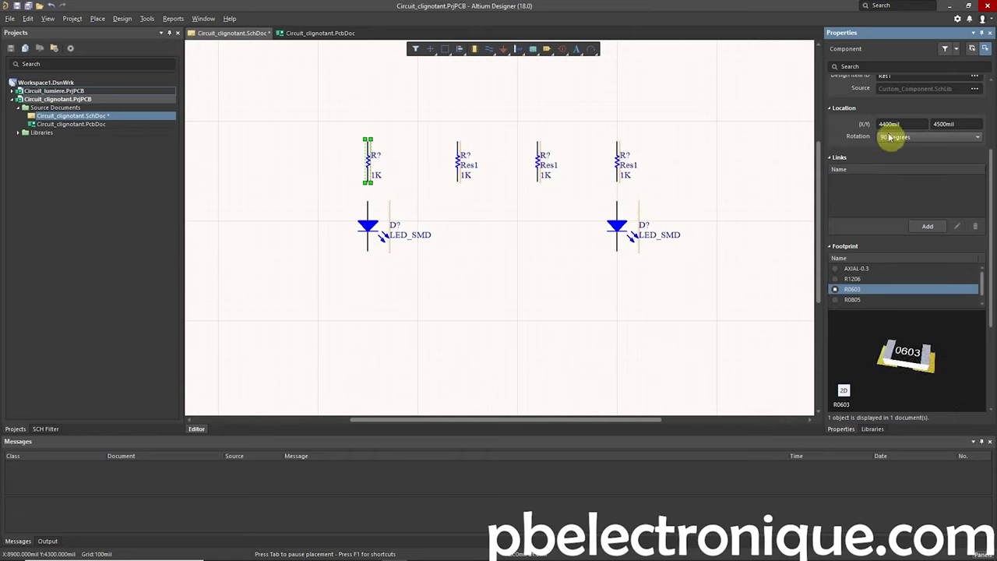
scroll(865, 159, up, 3)
click(876, 83)
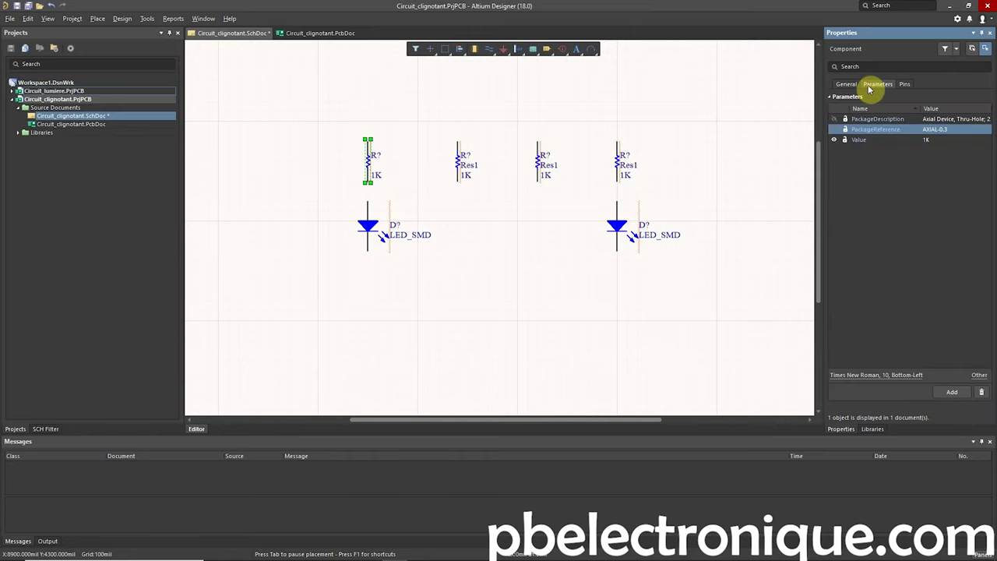
Change the value to 470R and delete the PackageReference and PackageDescription parameters
double_click(897, 141)
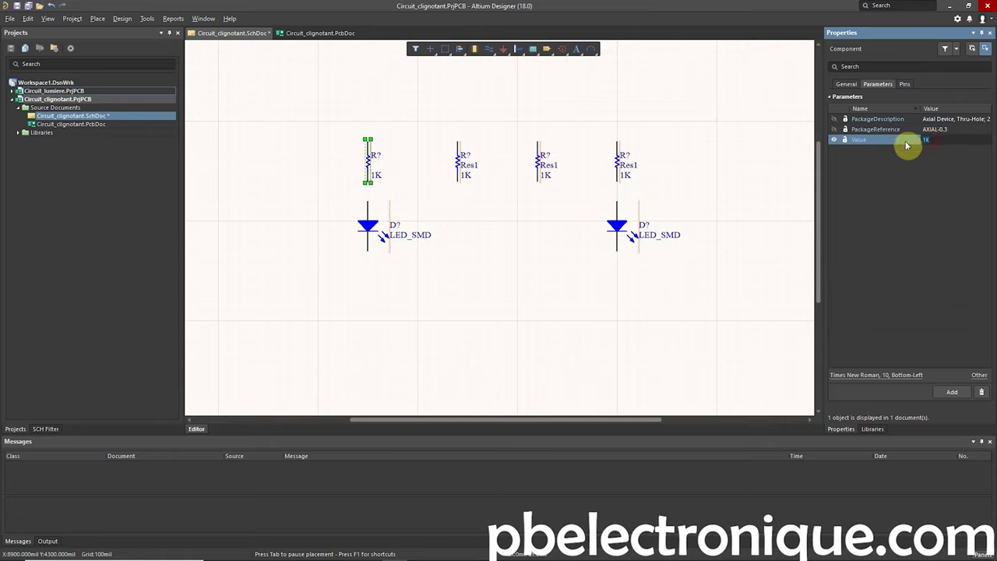
click(927, 140)
text(470R)
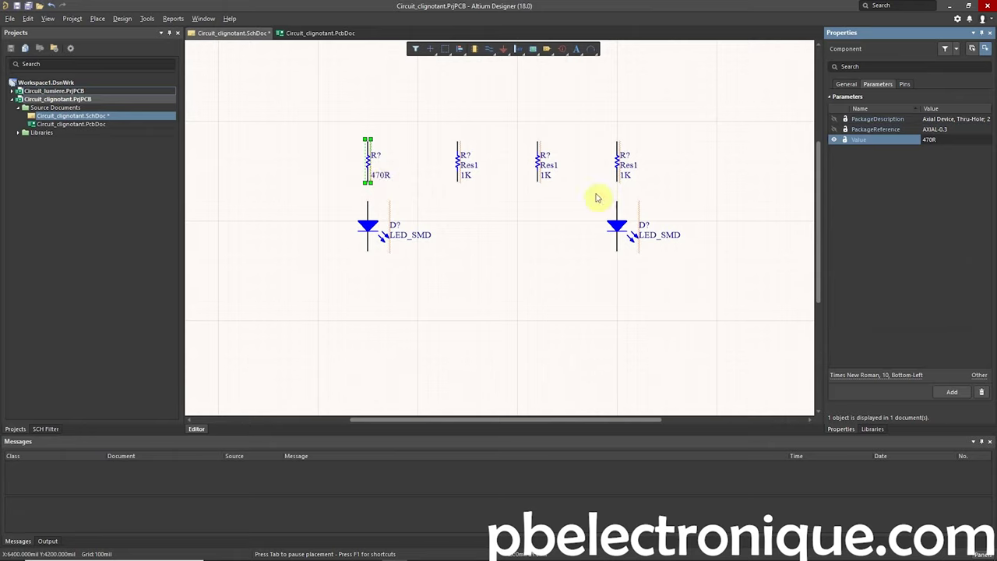
click(939, 129)
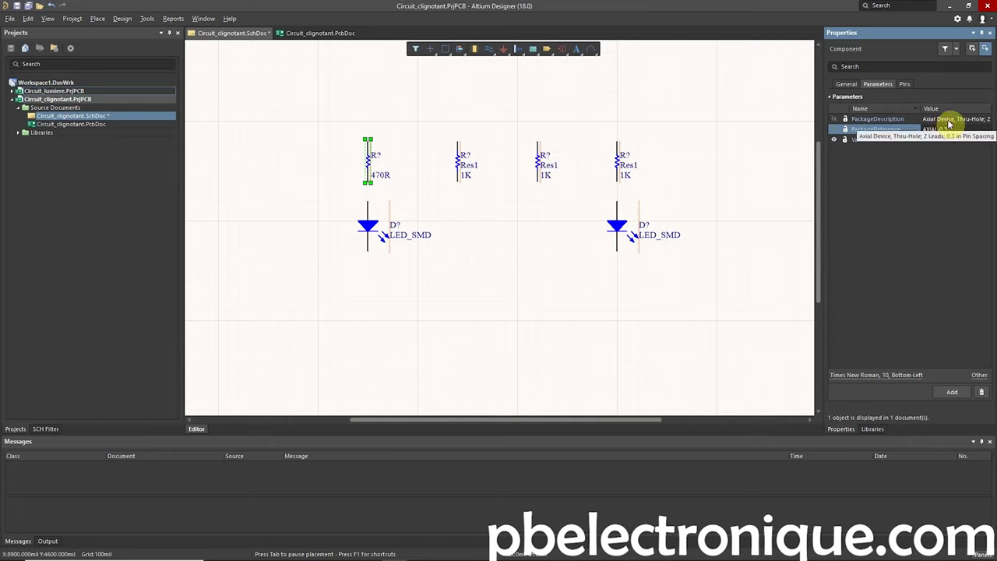
shift+click(948, 122)
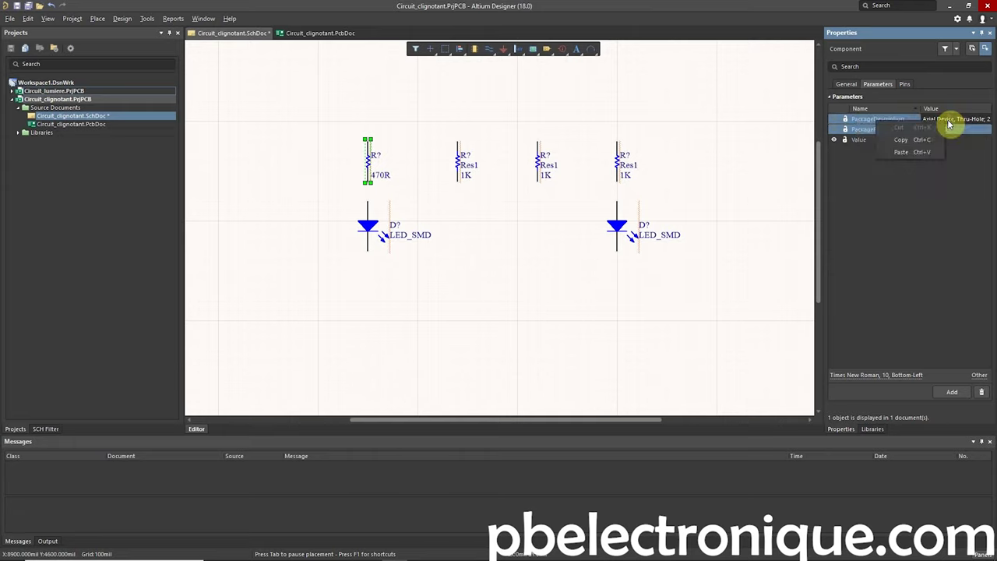
click(982, 392)
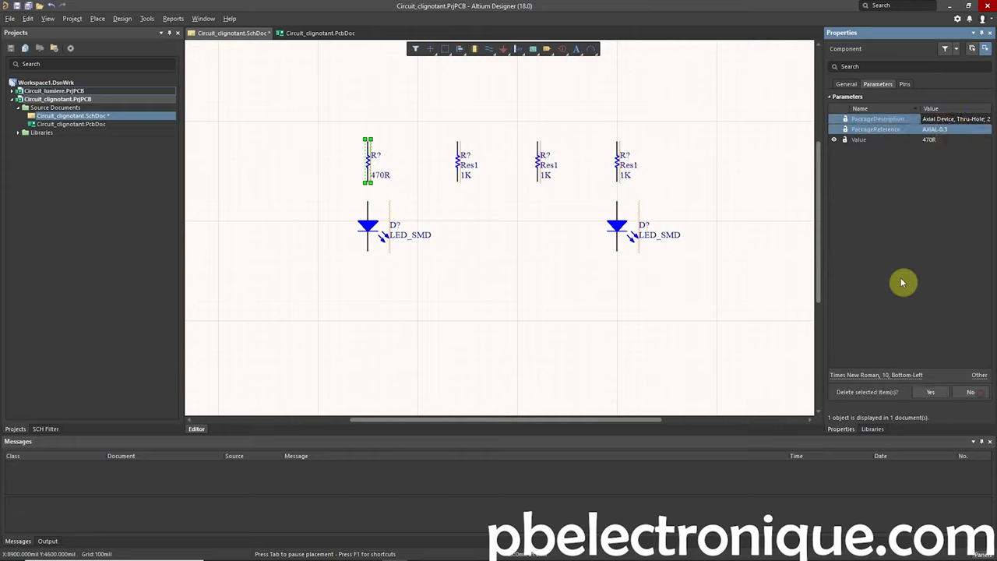
click(931, 392)
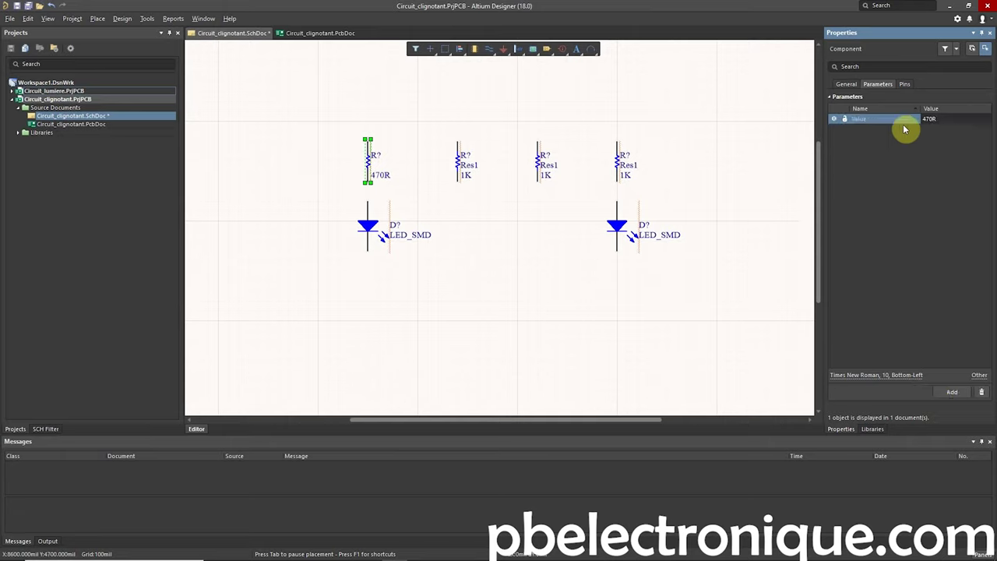
Move the 470R label beside the resistor and box-select the three 1K resistors
click(397, 170)
mouse_move(374, 173)
mouse_down()
mouse_move(392, 178)
mouse_move(381, 168)
mouse_up()
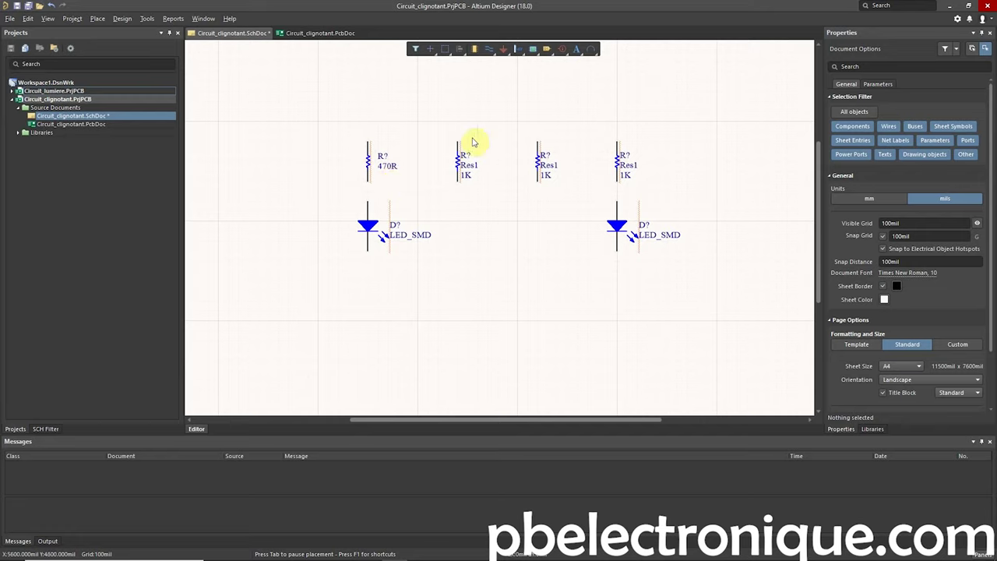
drag(436, 119, 647, 191)
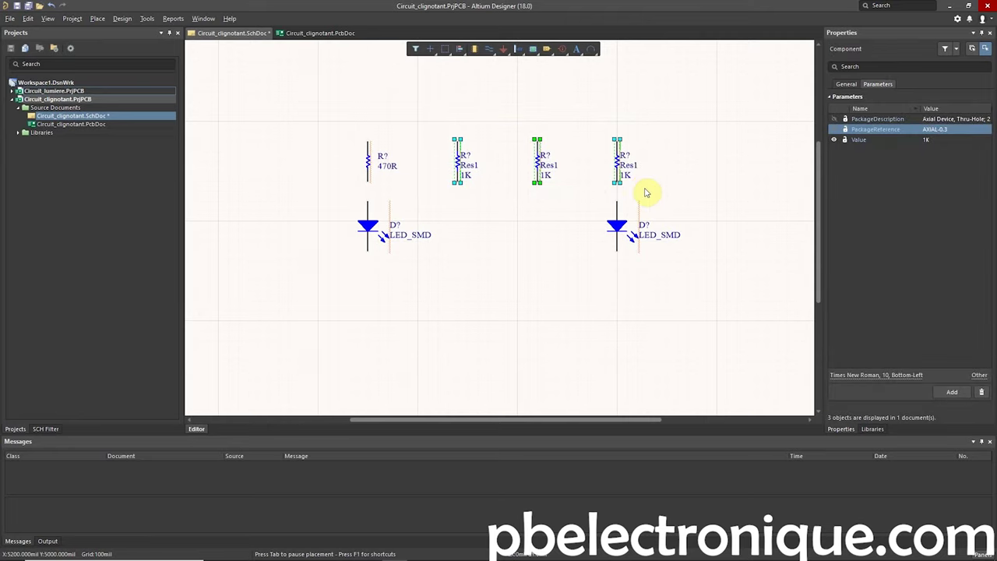
Delete the three 1K resistors and duplicate the 470R resistor
key(Delete)
shift+click(368, 172)
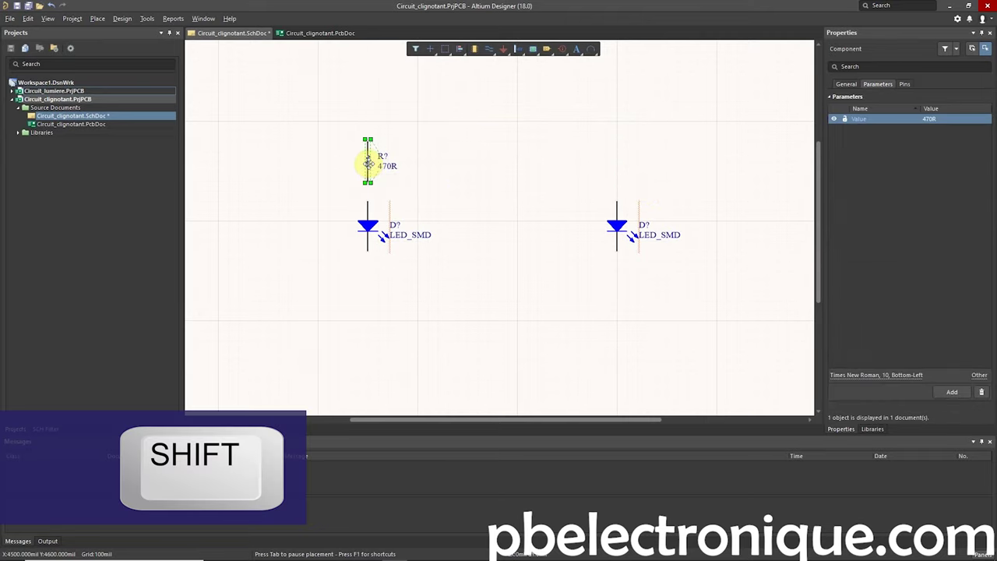
mouse_move(368, 162)
shift+mouse_down()
mouse_move(368, 145)
mouse_move(438, 153)
shift+mouse_up()
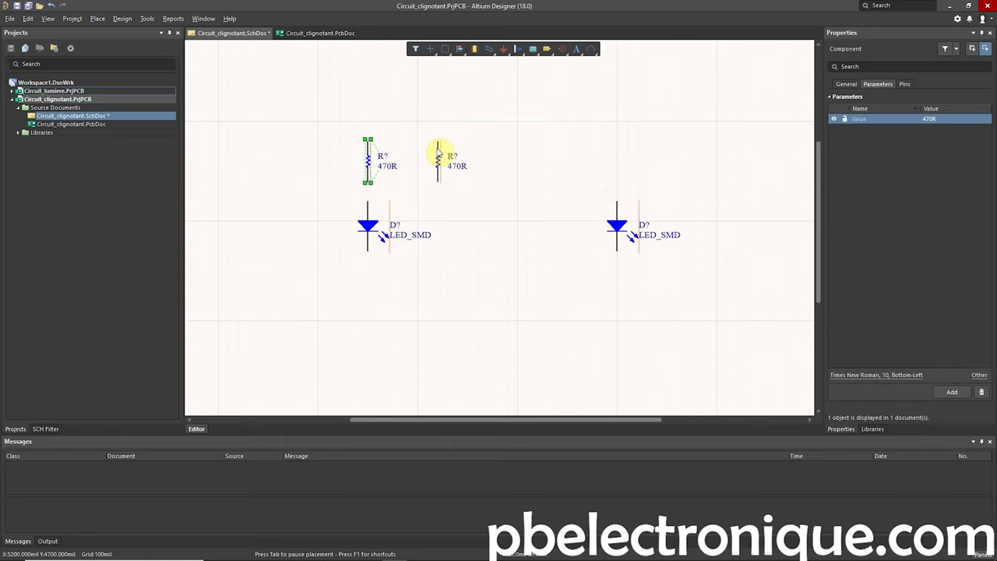
click(846, 83)
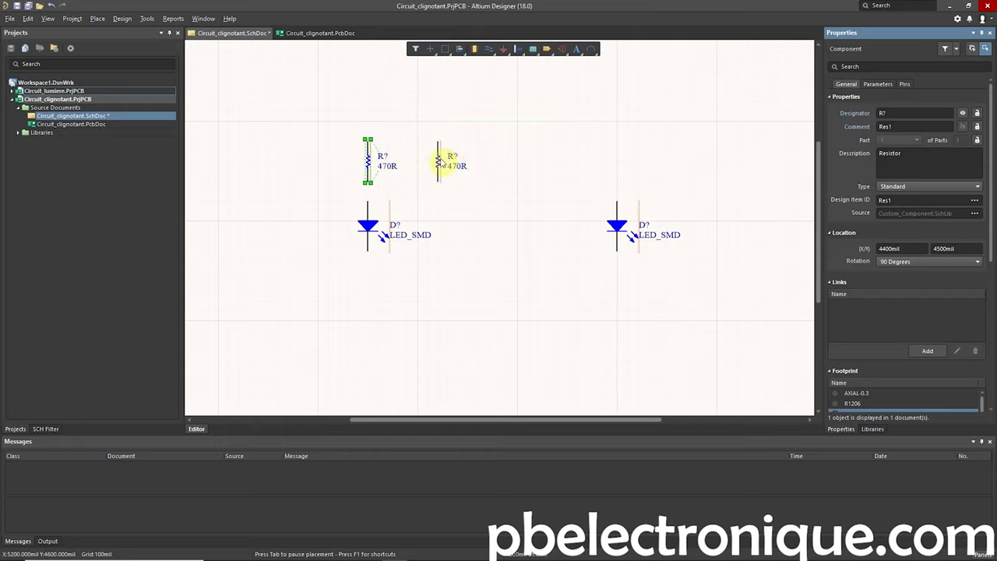
Place 470R copies to form an evenly spaced row of four
click(440, 159)
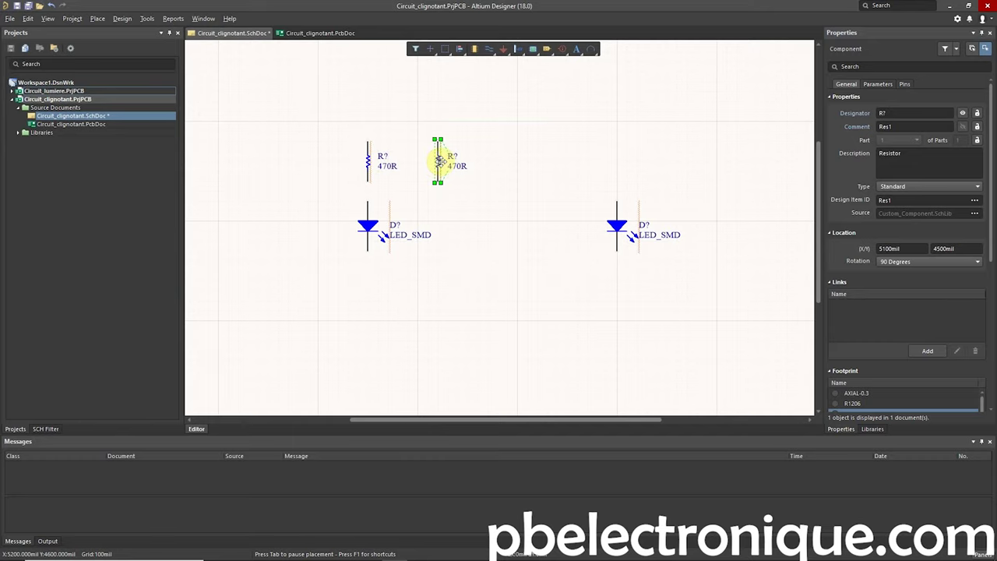
click(463, 124)
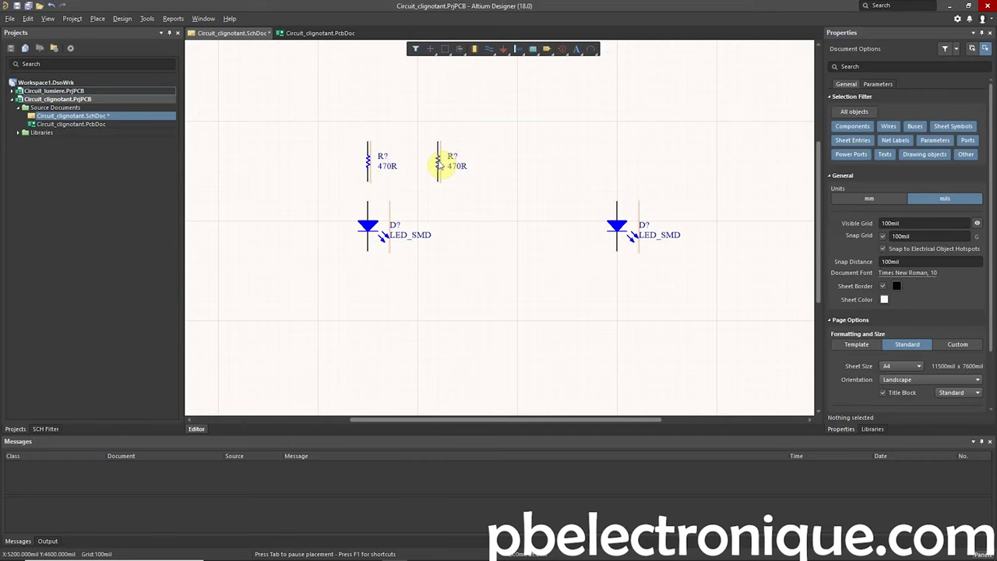
click(436, 152)
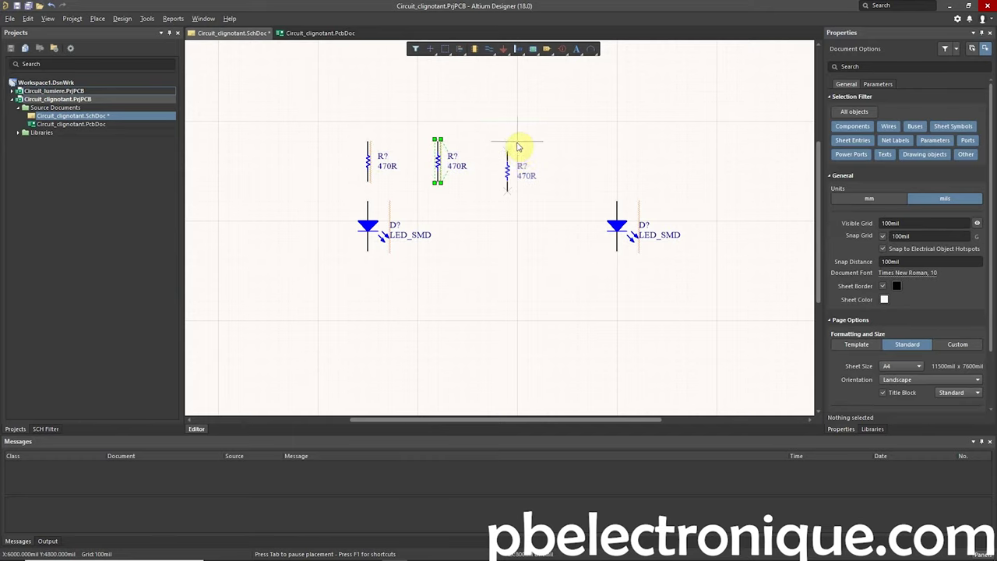
click(508, 158)
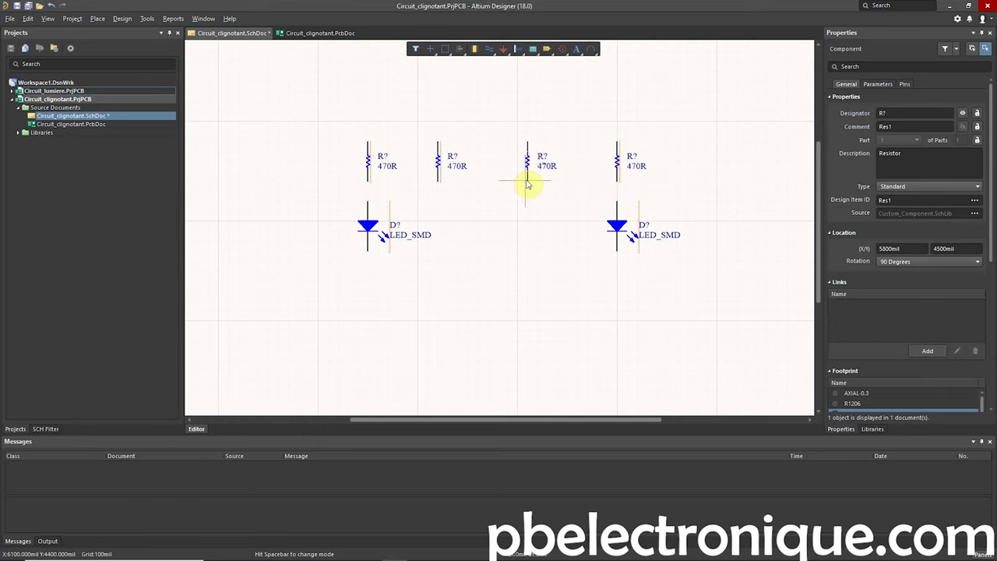
click(527, 179)
key(Escape)
drag(438, 167, 449, 178)
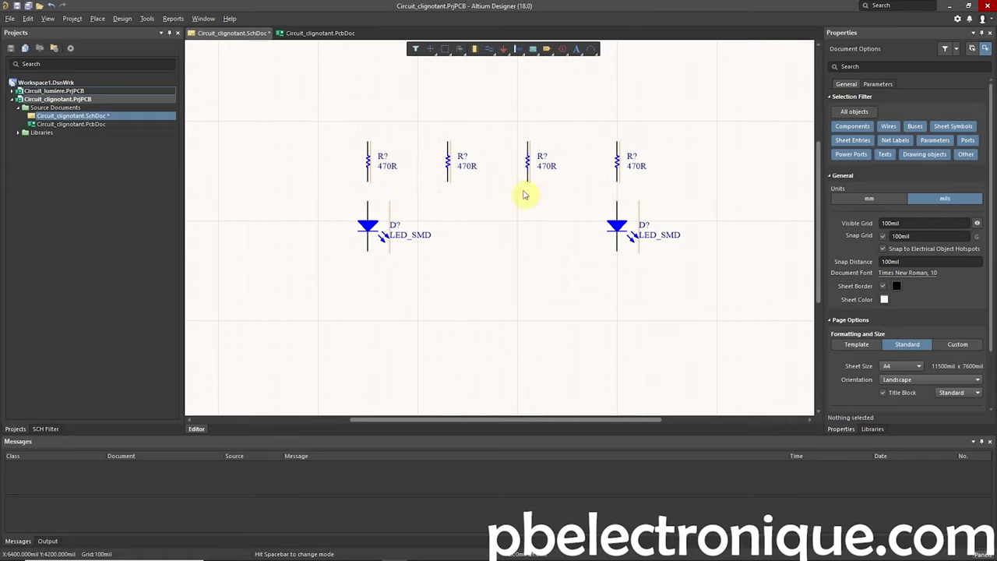
Select both middle resistors' value labels and set them to 47K
click(465, 165)
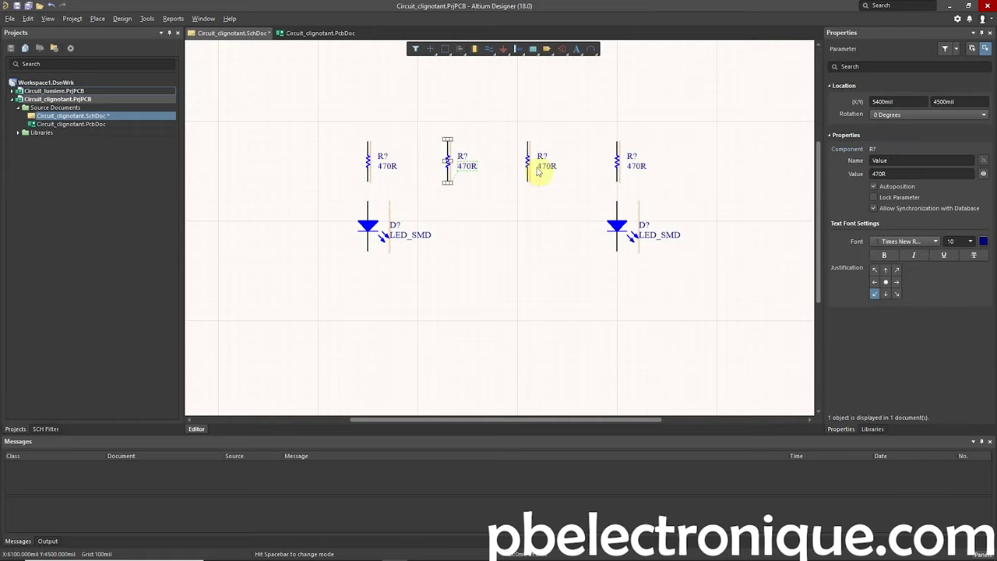
shift+click(547, 165)
click(896, 175)
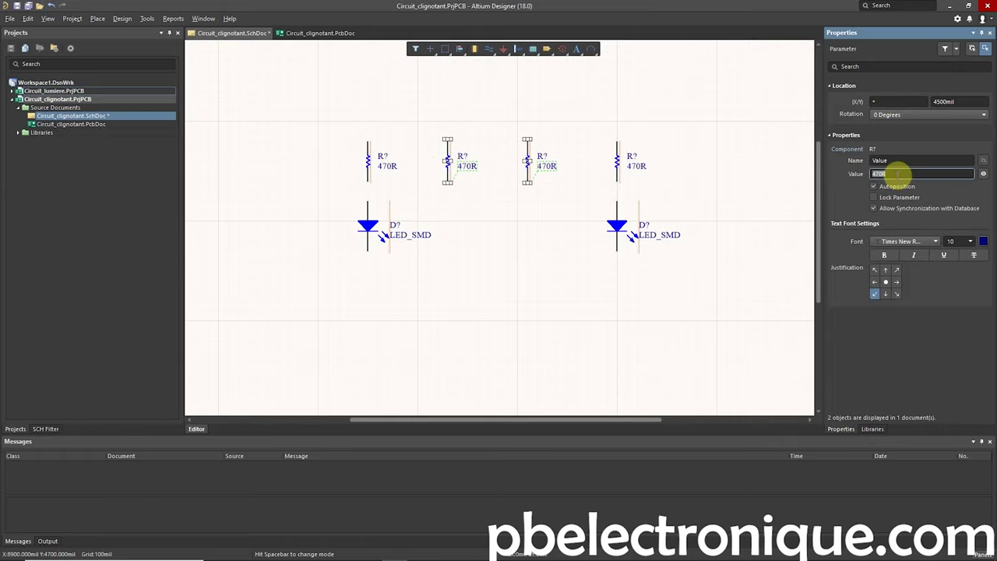
click(481, 181)
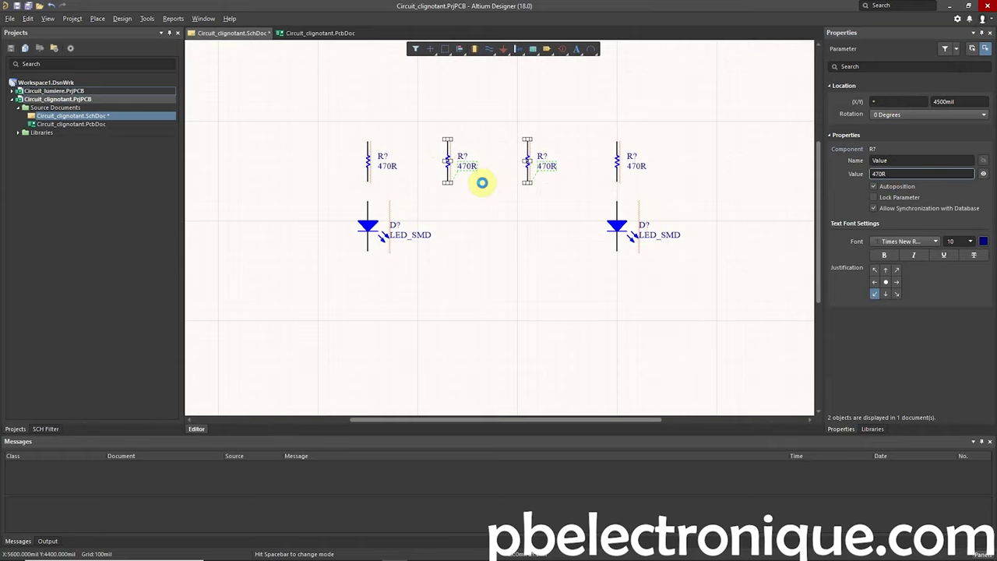
click(465, 167)
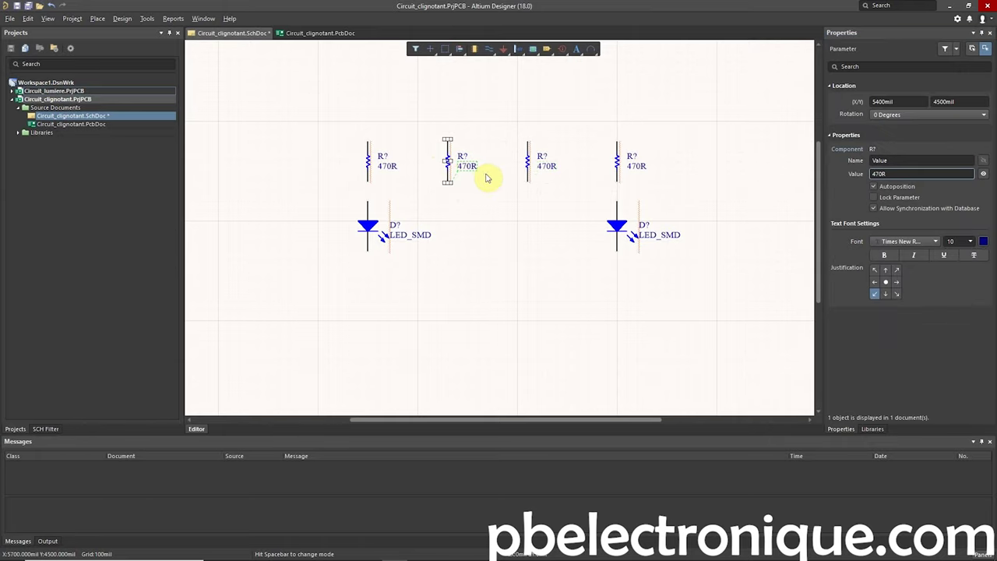
shift+click(549, 167)
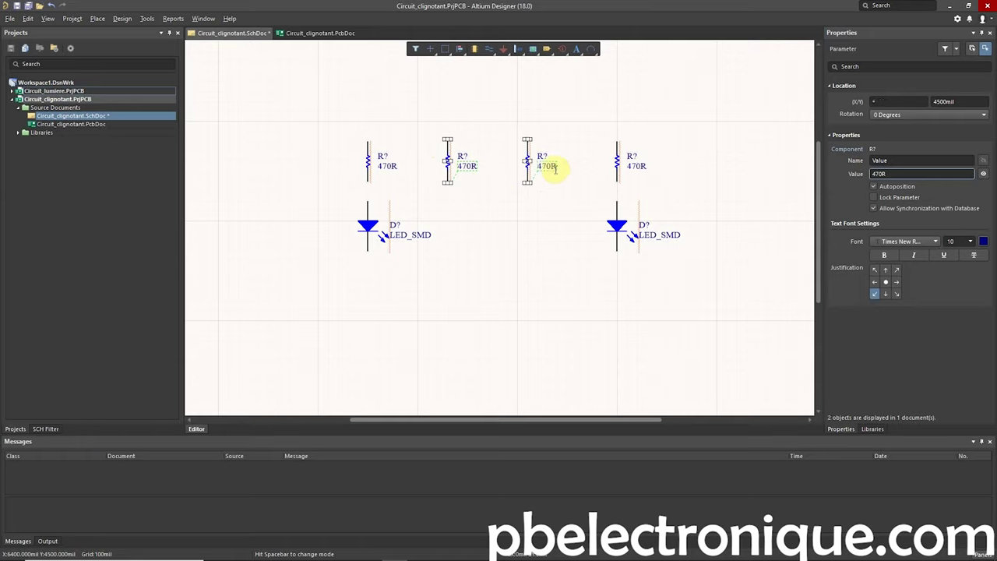
click(896, 173)
text(47)
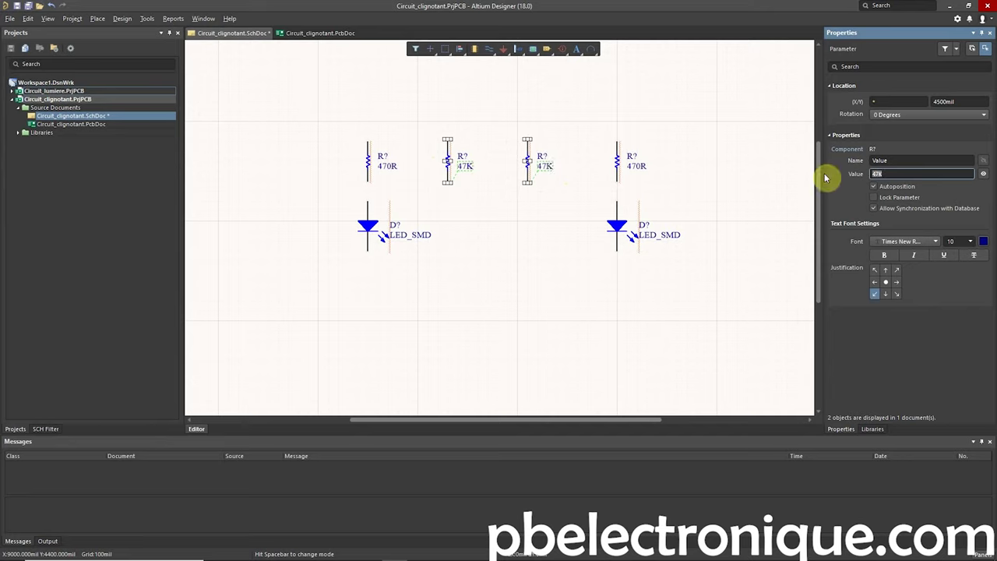
click(523, 214)
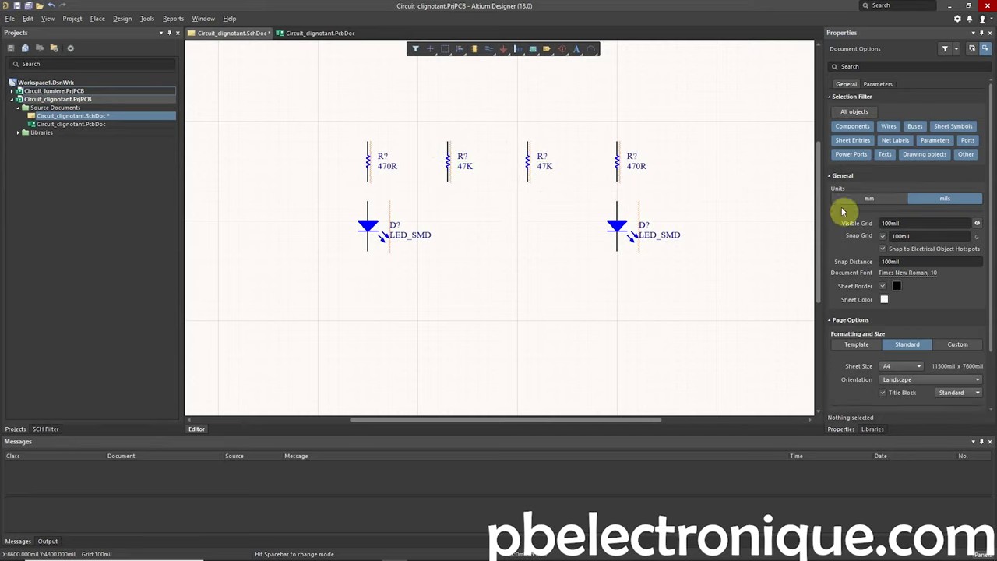
Bring the Libraries panel back up and scroll through the component list
click(880, 430)
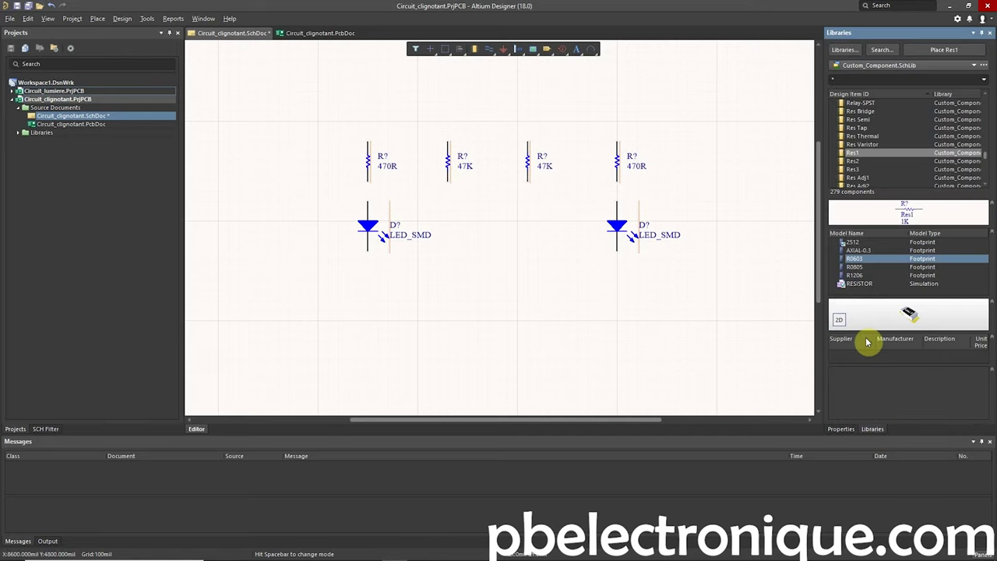
click(844, 428)
click(505, 262)
key(p)
key(p)
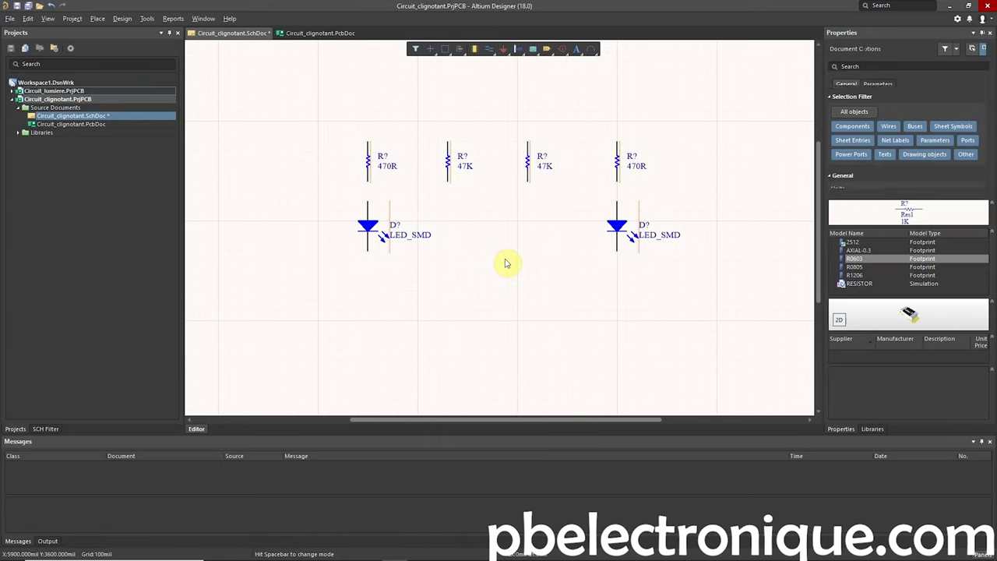
scroll(904, 136, down, 4)
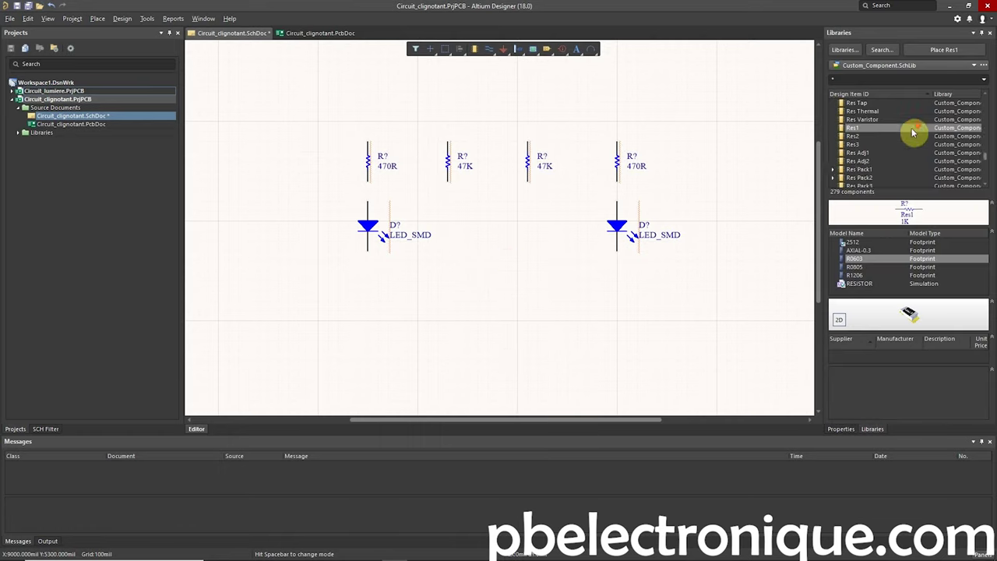
scroll(984, 162, down, 1)
scroll(986, 163, down, 1)
scroll(987, 164, down, 1)
drag(987, 164, 981, 116)
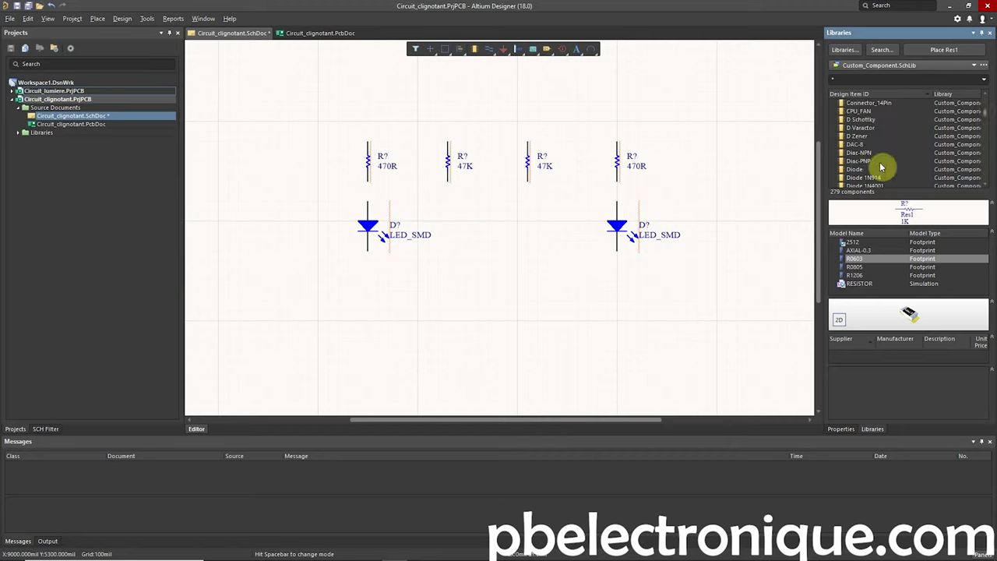
scroll(871, 130, up, 3)
scroll(869, 129, up, 2)
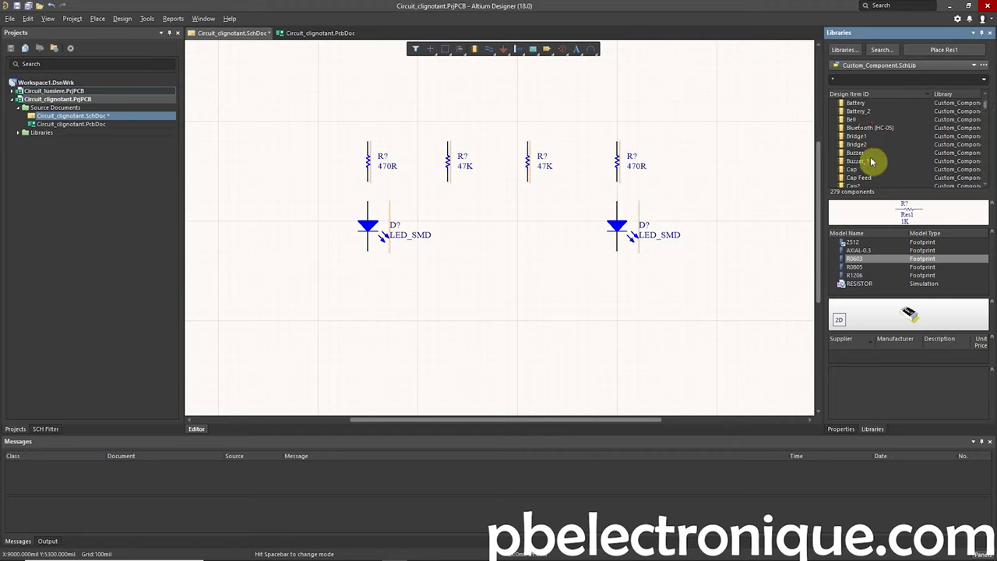
Check Cap's RAD-0.3 footprint, then select Cap2 and rotate its CAPR5-4X5 3D model
click(863, 169)
scroll(886, 153, down, 1)
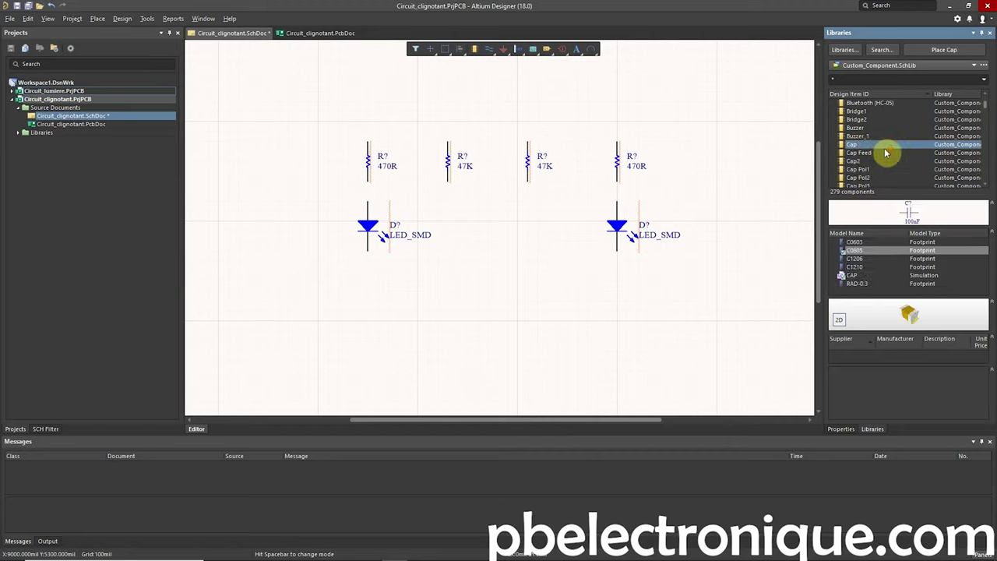
click(876, 282)
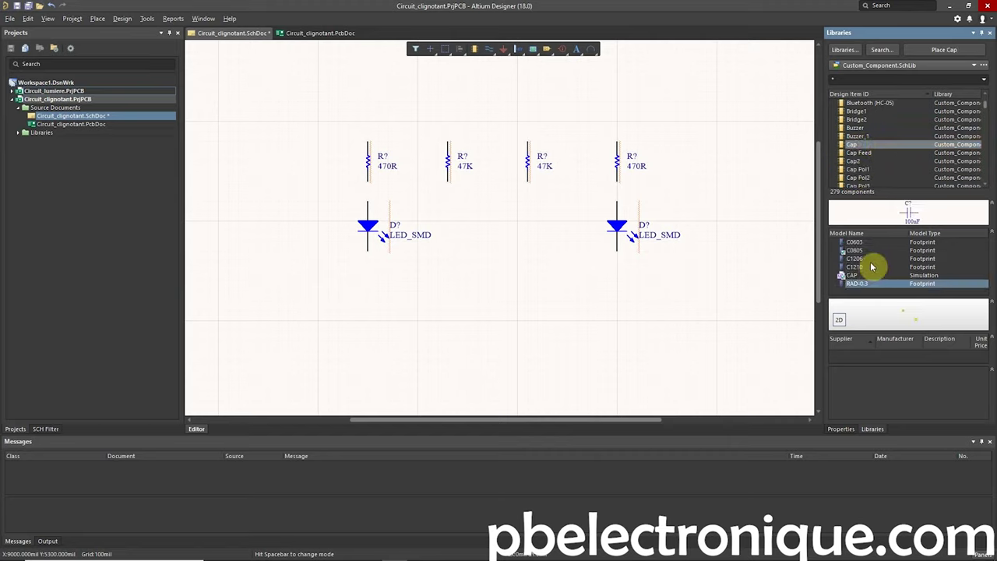
click(861, 160)
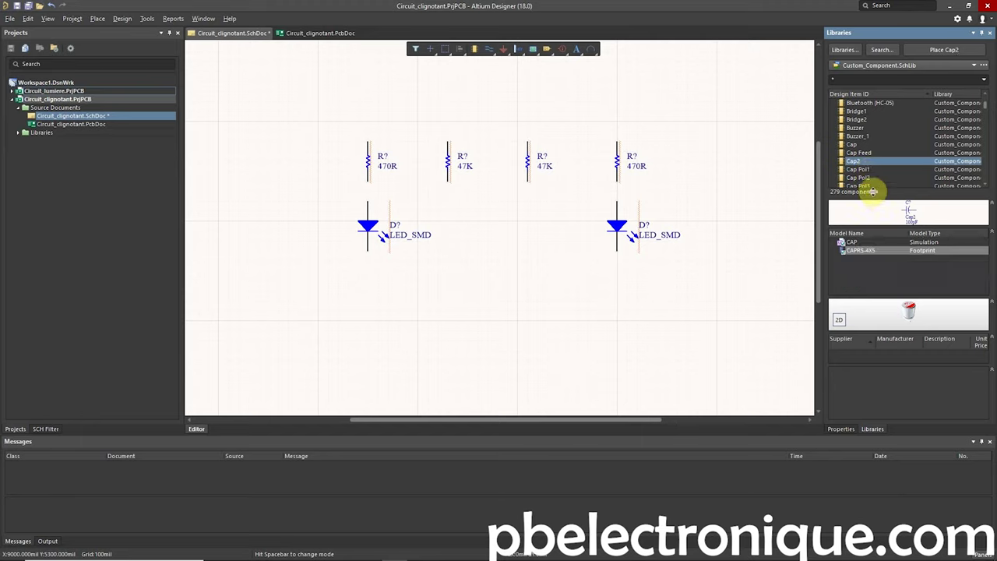
drag(911, 320, 913, 334)
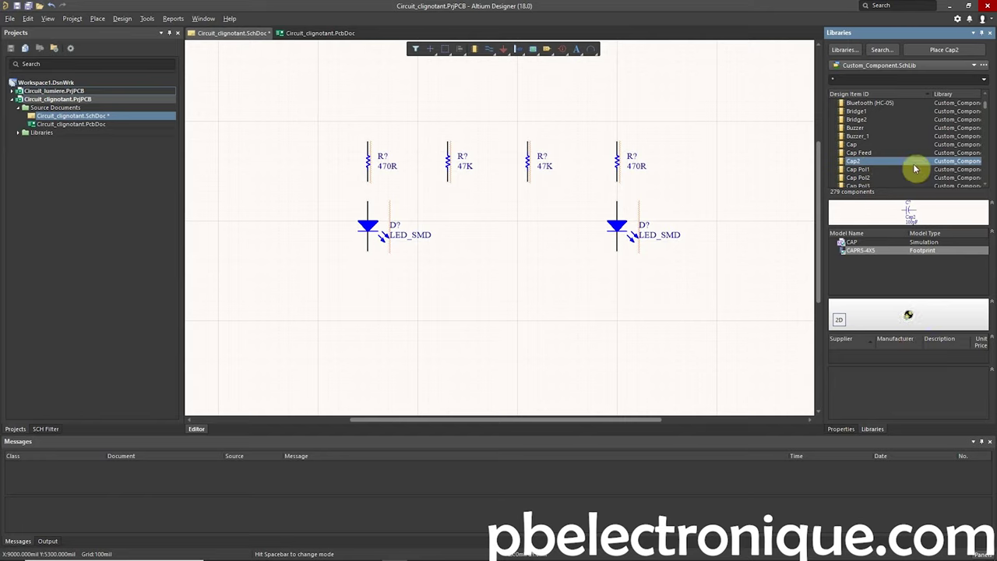
drag(911, 308, 924, 379)
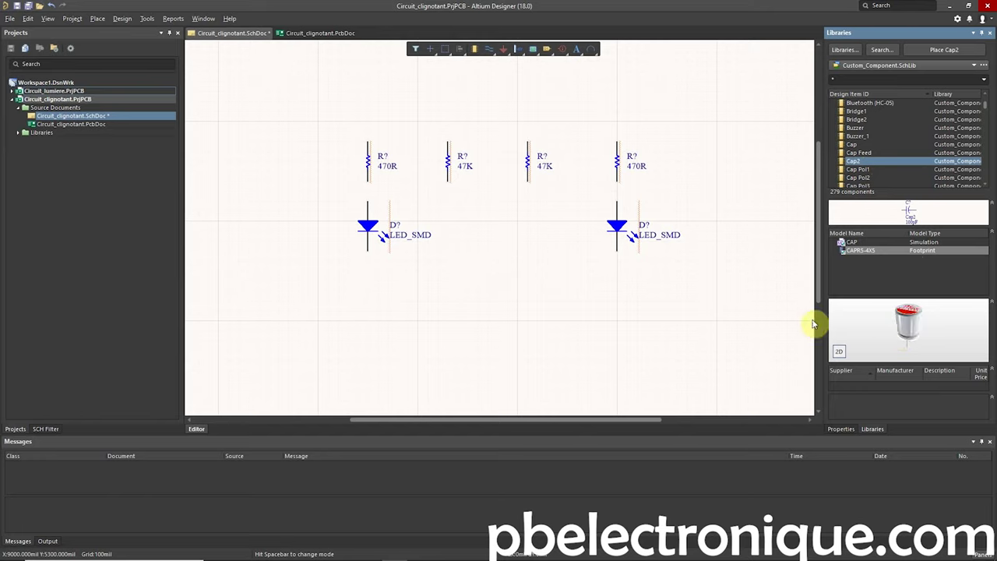
drag(913, 335, 943, 326)
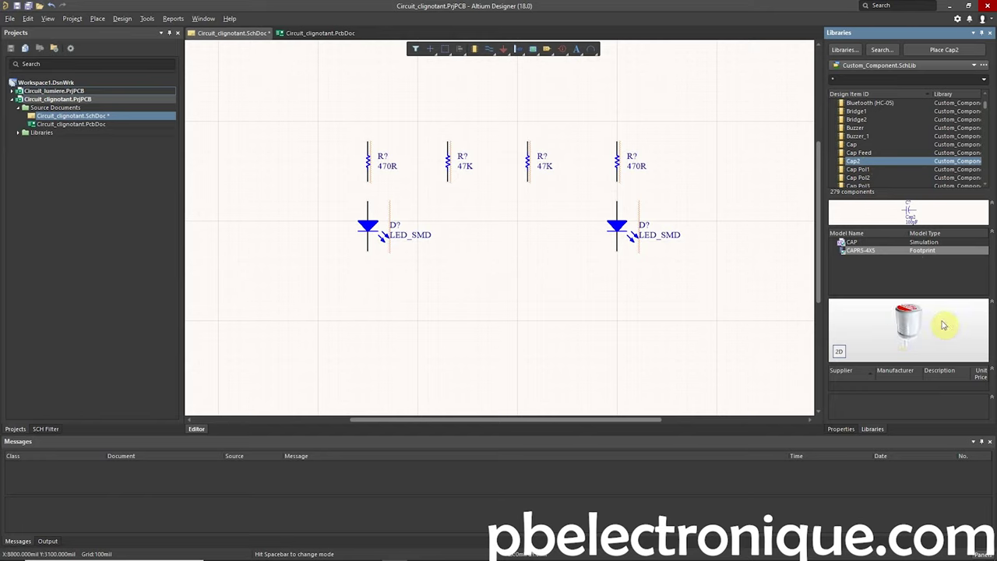
Drop Cap2 100pF capacitors under the left and right LEDs and select the left one
double_click(888, 160)
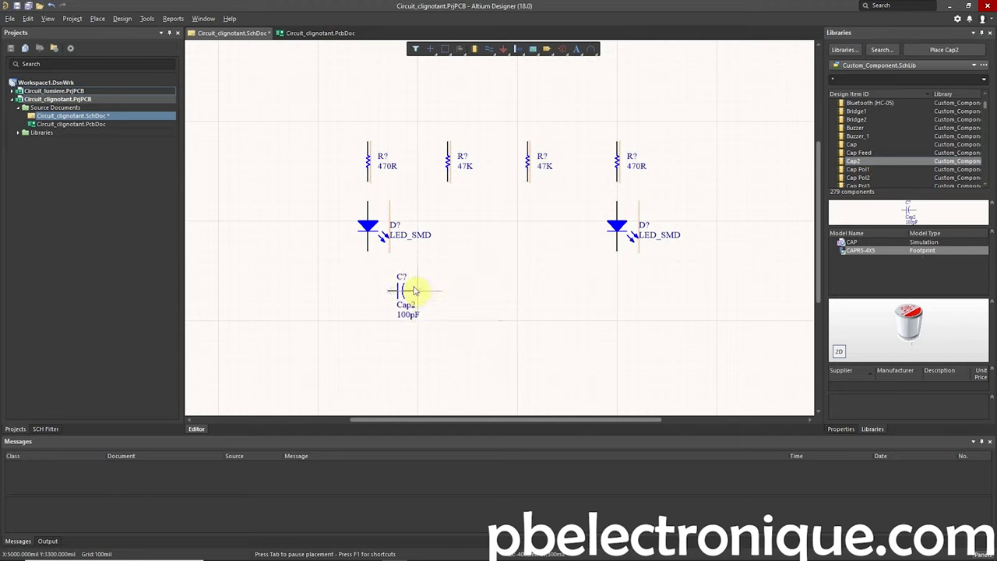
click(413, 282)
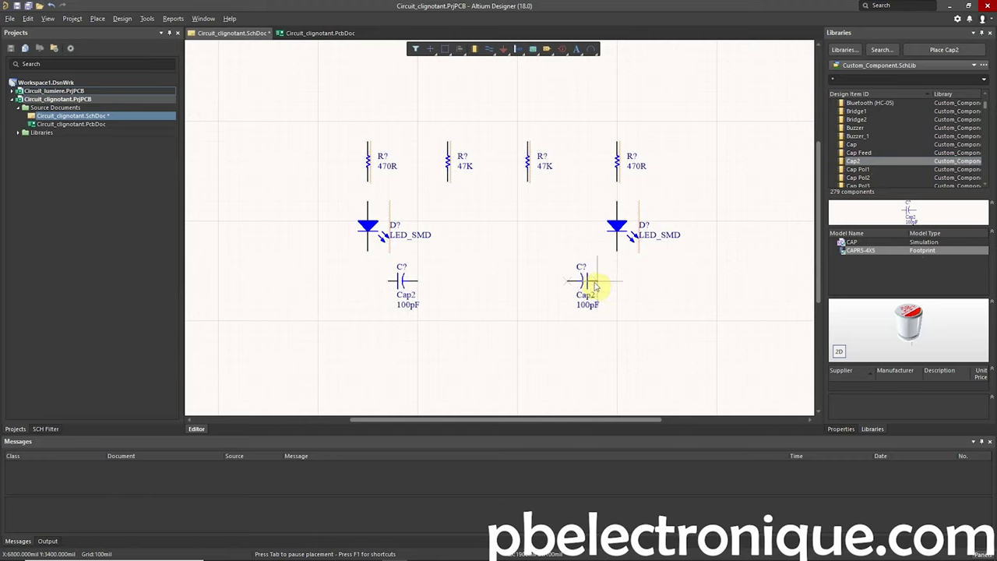
click(595, 282)
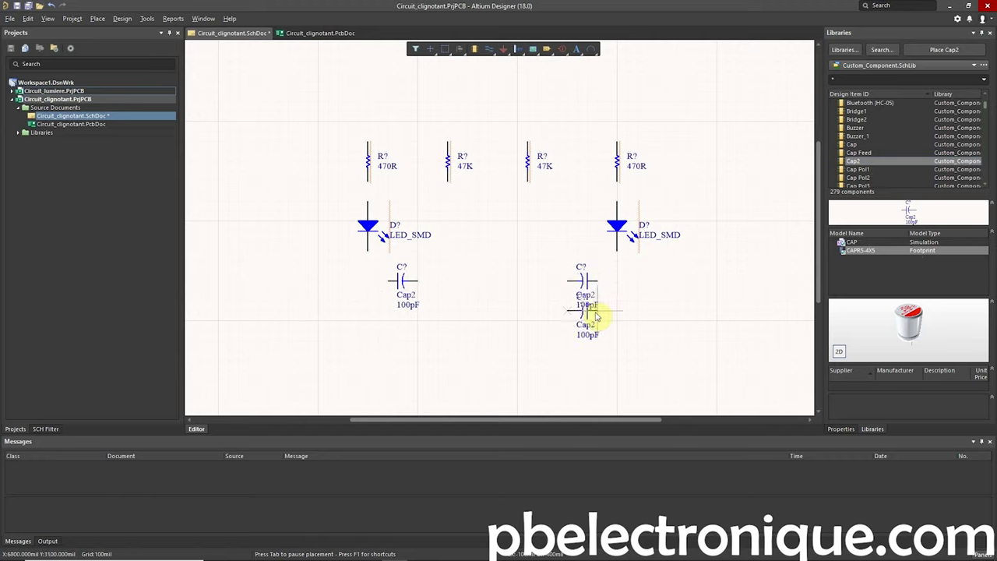
click(401, 280)
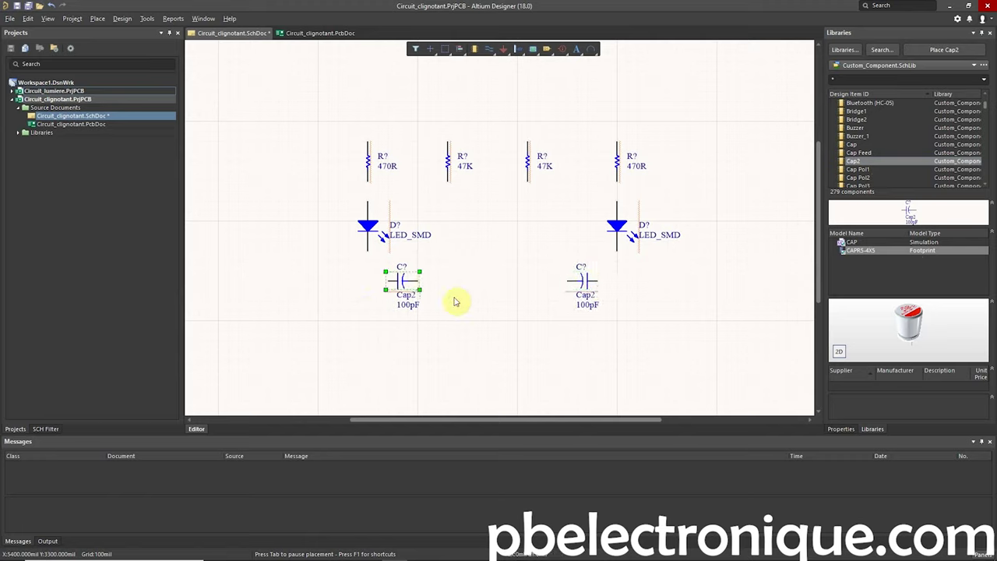
click(841, 429)
click(405, 279)
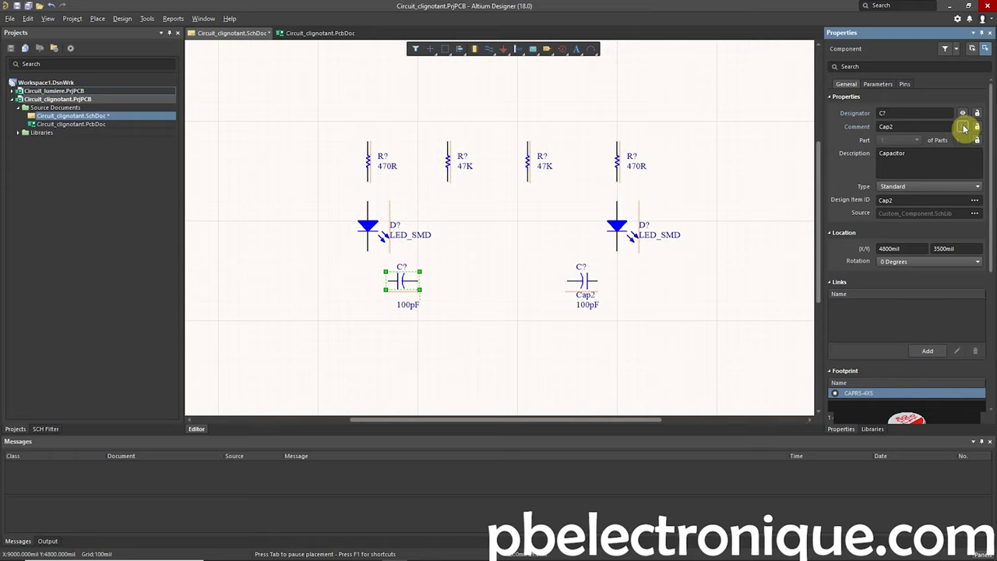
Delete the PackageDescription and PackageReference parameters from the left capacitor, leaving only its value
click(884, 86)
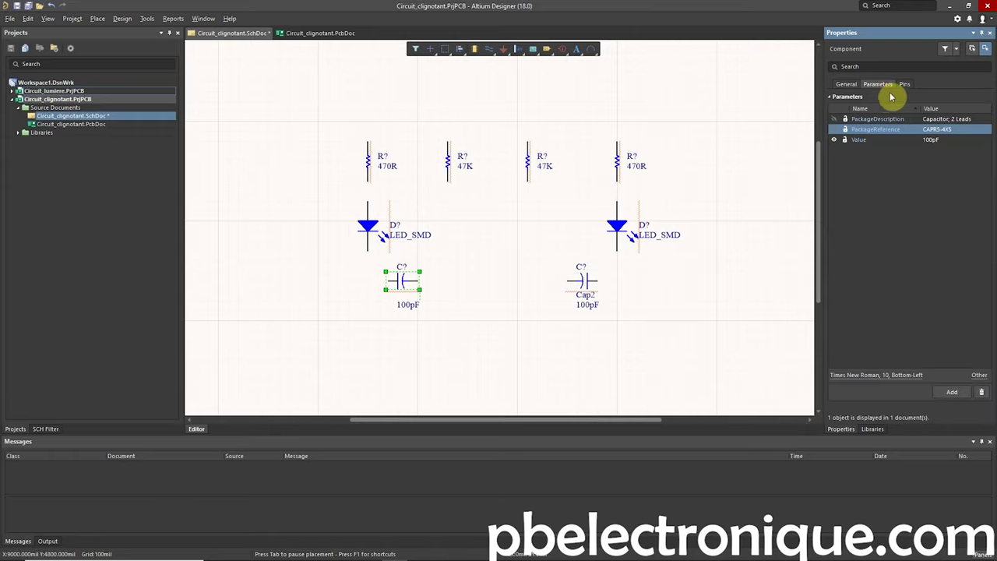
click(946, 119)
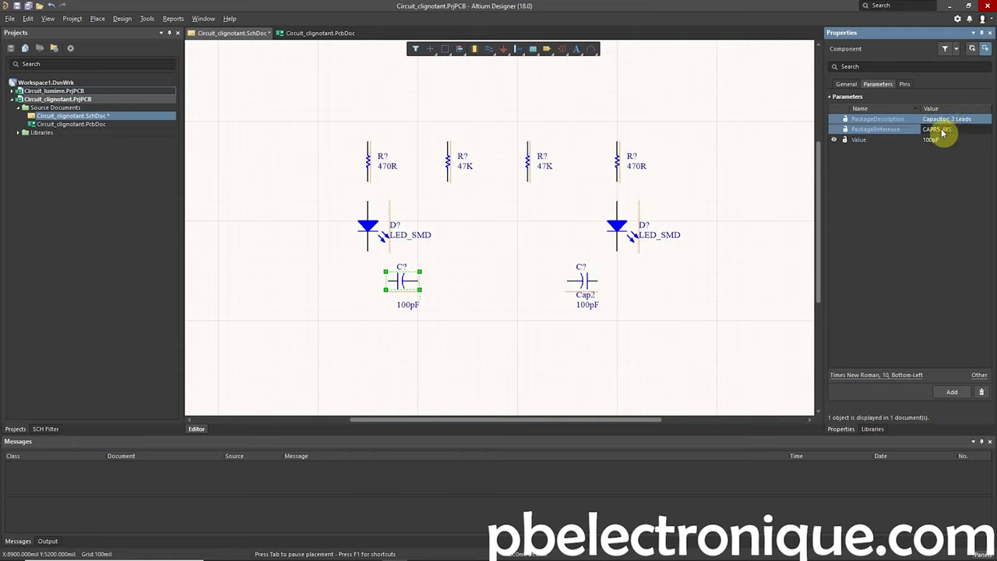
click(981, 392)
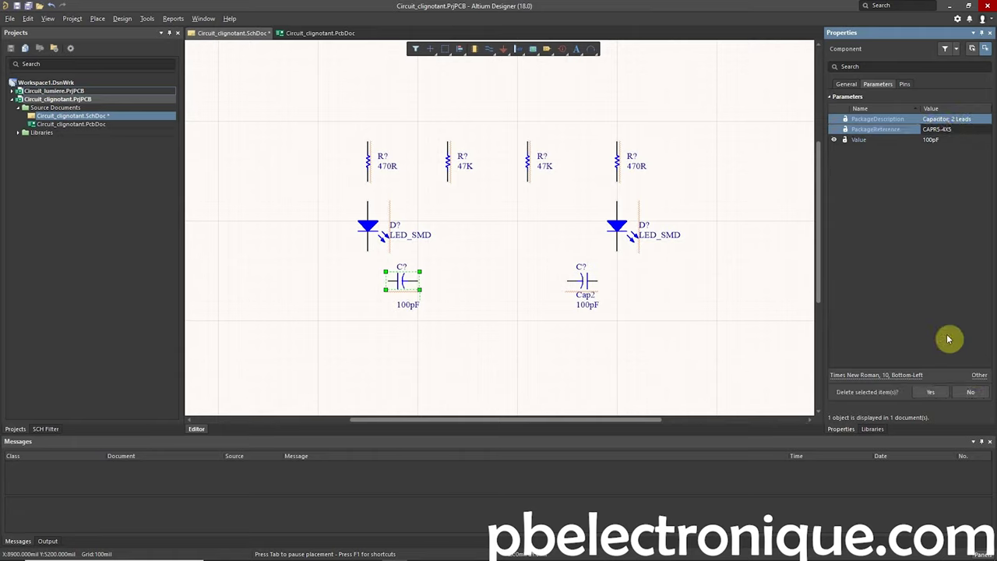
click(930, 392)
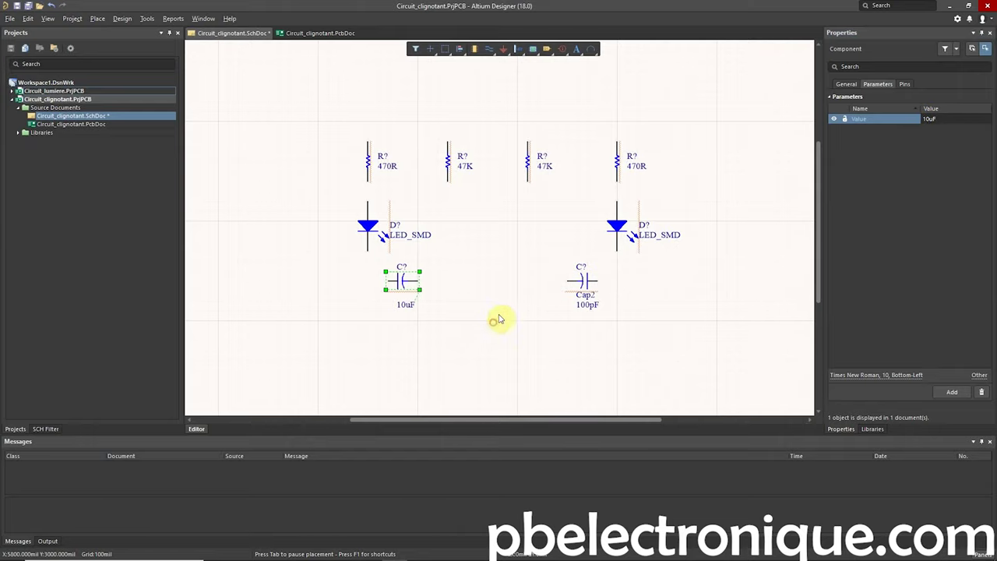
Reposition the 10uF label and copy the 10uF capacitor into place under the right LED
drag(412, 306, 403, 304)
click(436, 285)
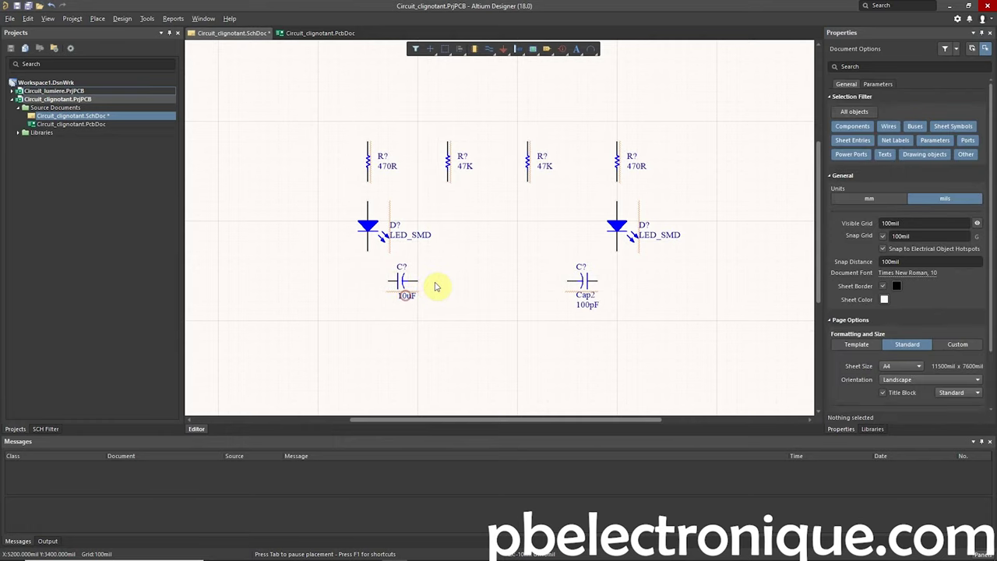
click(593, 281)
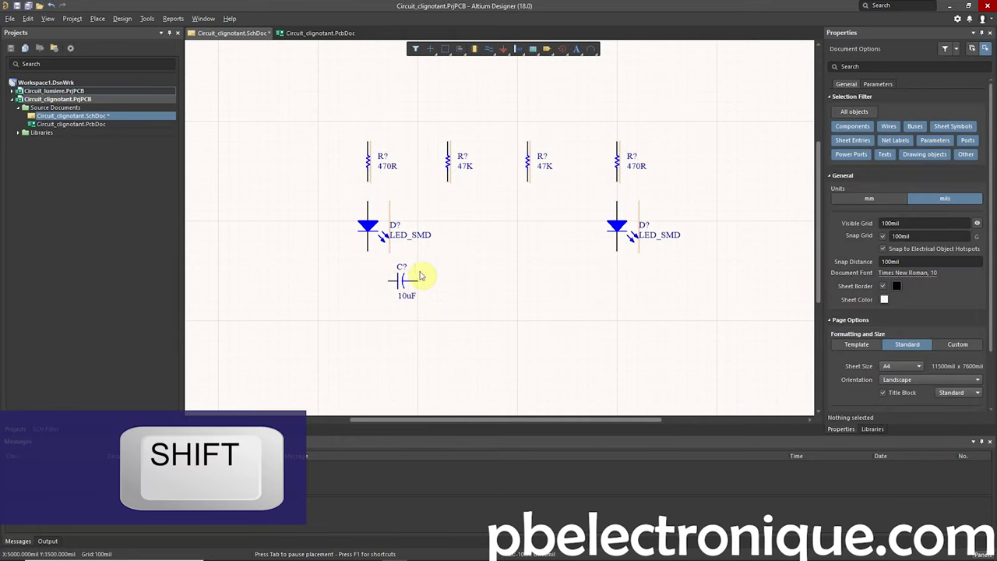
shift+drag(403, 278, 434, 273)
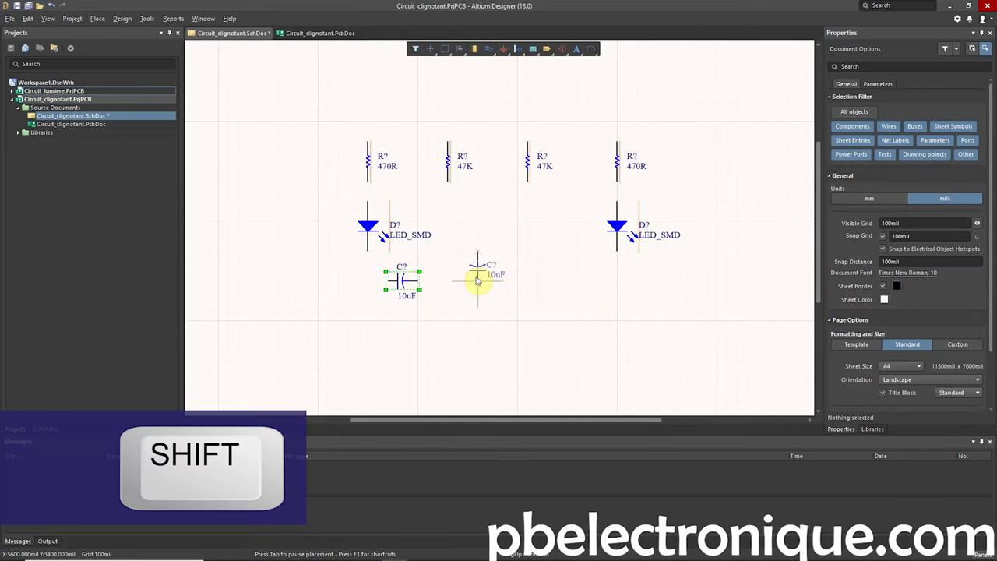
click(590, 280)
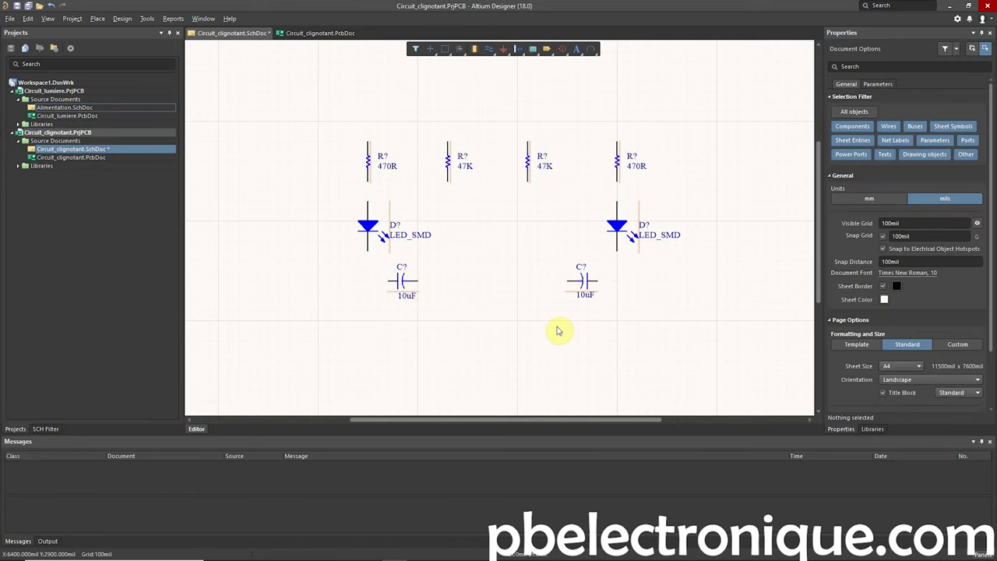
click(865, 429)
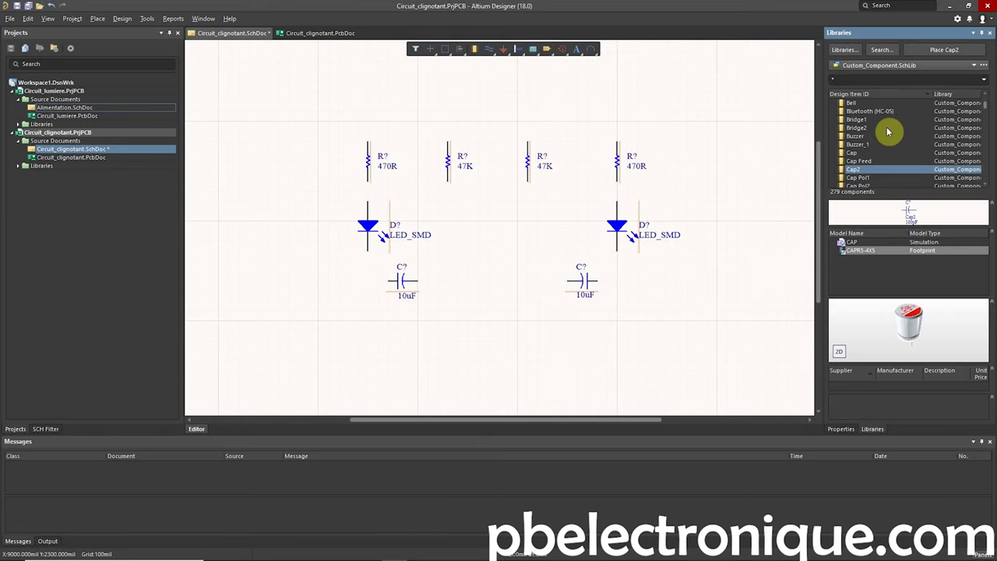
Place an MMBT4401 NPN transistor, rotated so pin 1 is on top, below the right capacitor
scroll(912, 137, down, 3)
scroll(912, 137, down, 2)
scroll(912, 137, down, 3)
scroll(912, 137, down, 2)
scroll(889, 144, down, 3)
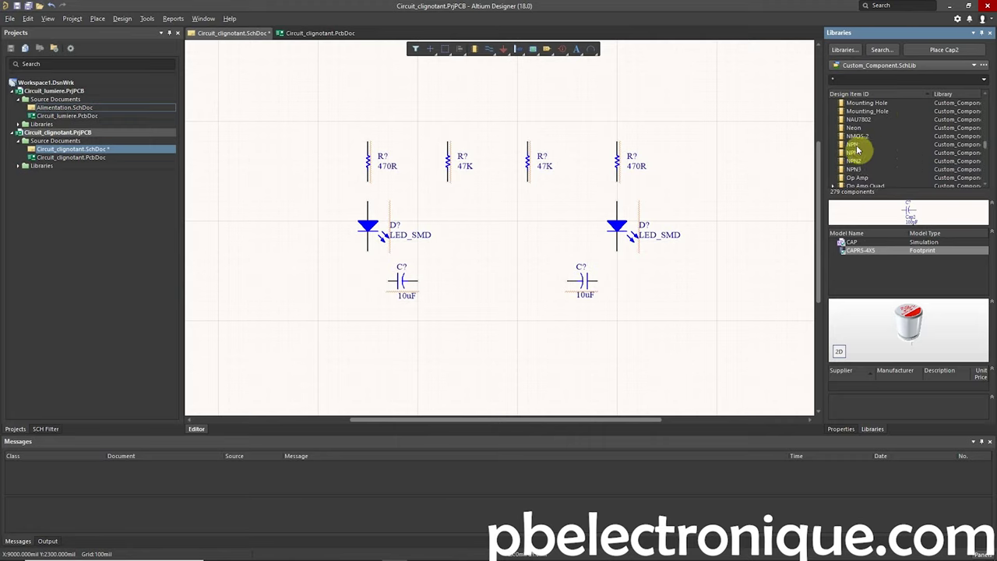
click(865, 145)
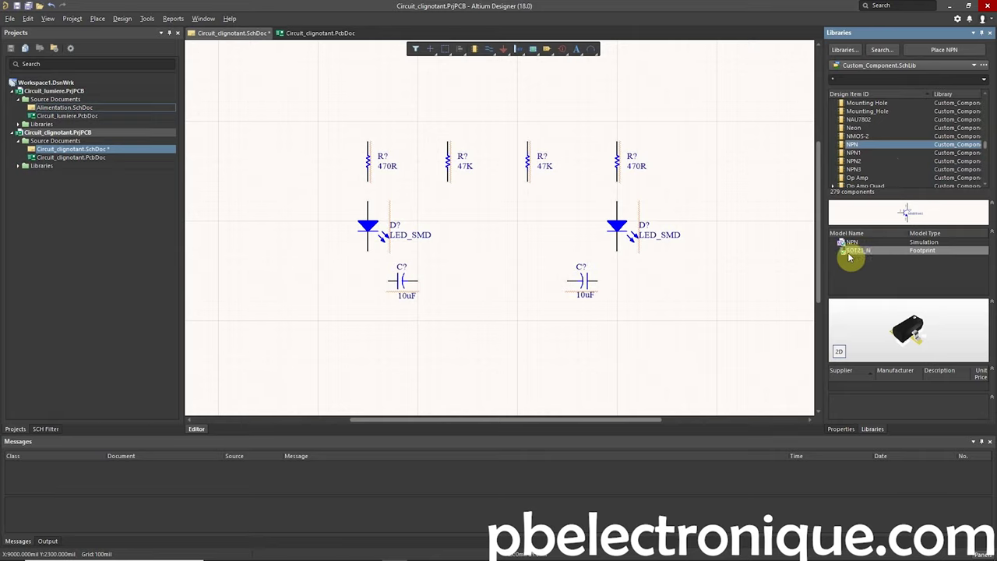
drag(853, 145, 391, 266)
key(space)
key(space)
key(space)
key(space)
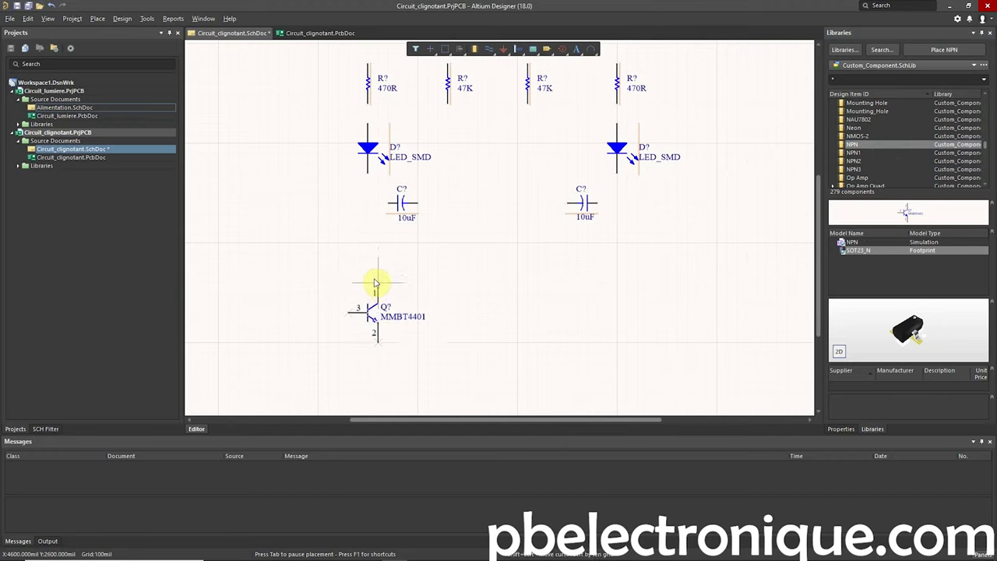
key(space)
key(space)
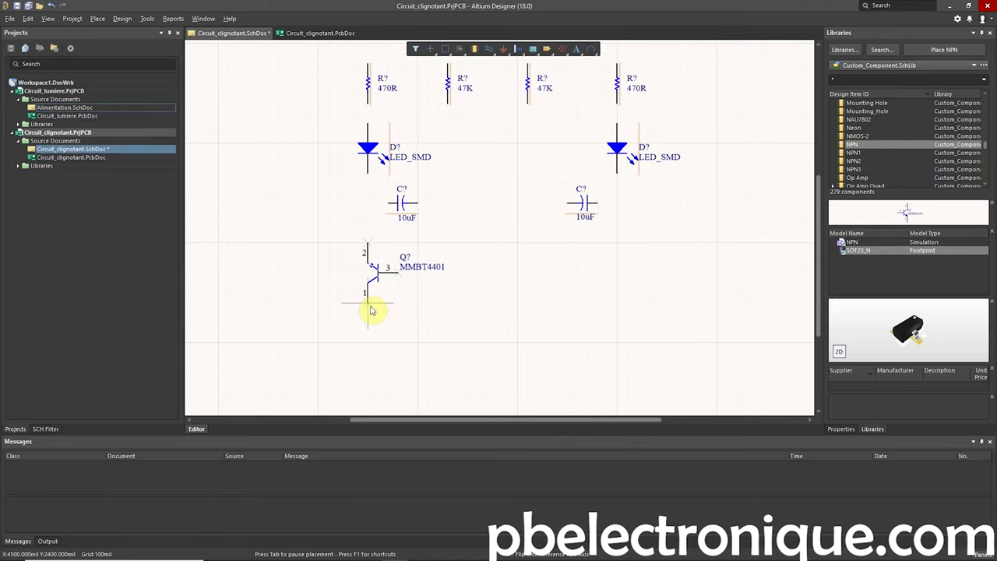
key(space)
key(space)
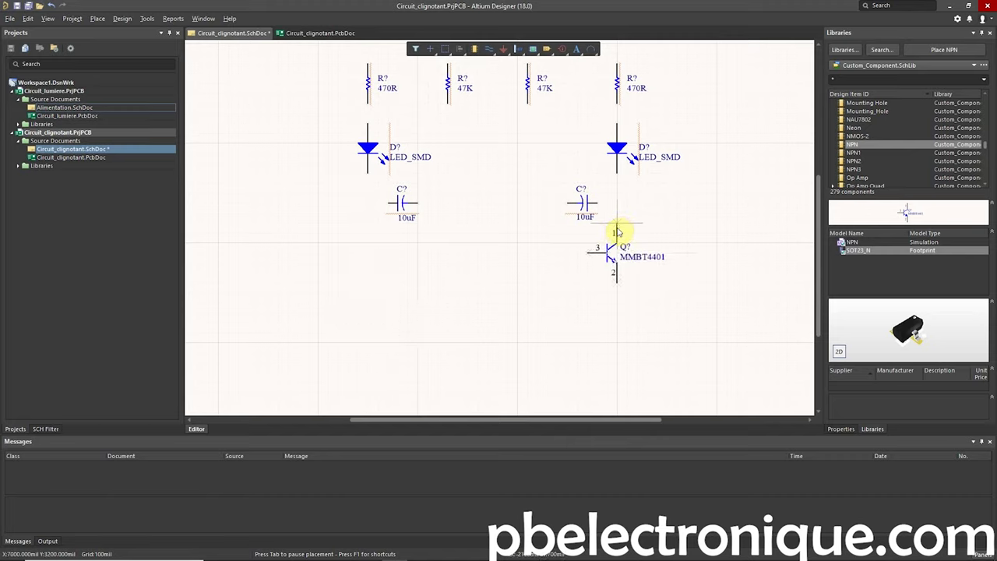
click(619, 231)
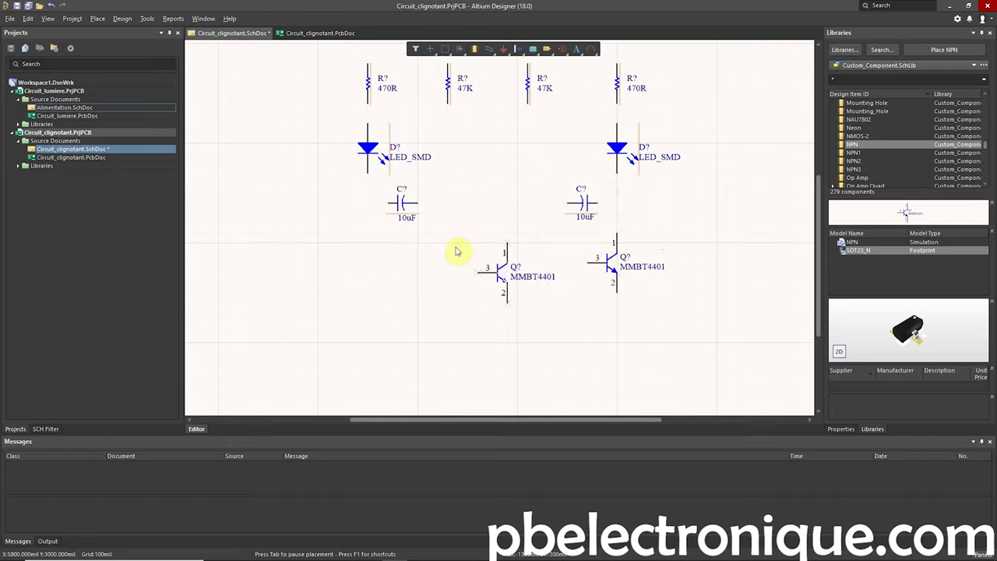
Place a second MMBT4401, mirrored so its base faces the right one, under the left capacitor
key(space)
key(space)
key(space)
key(space)
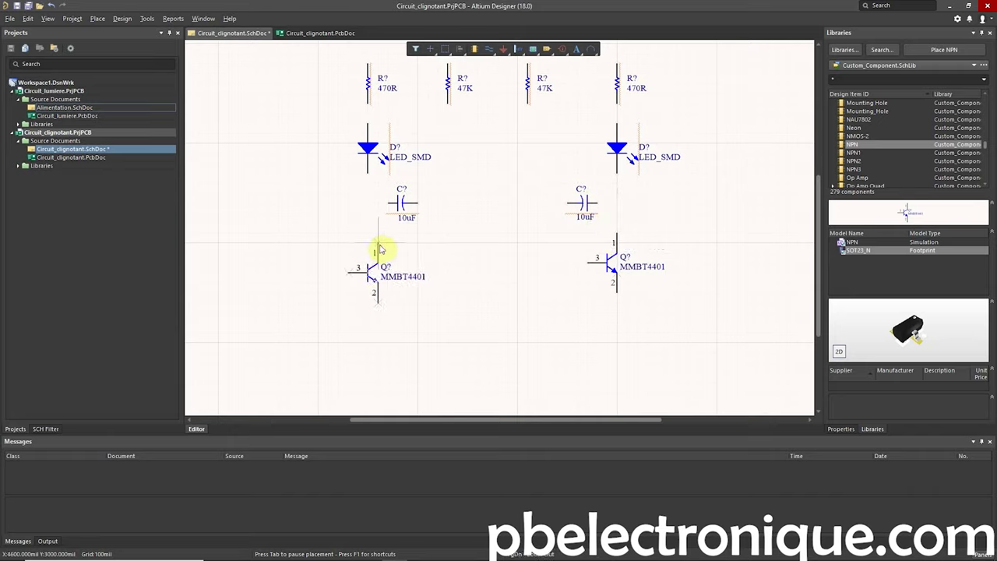
key(x)
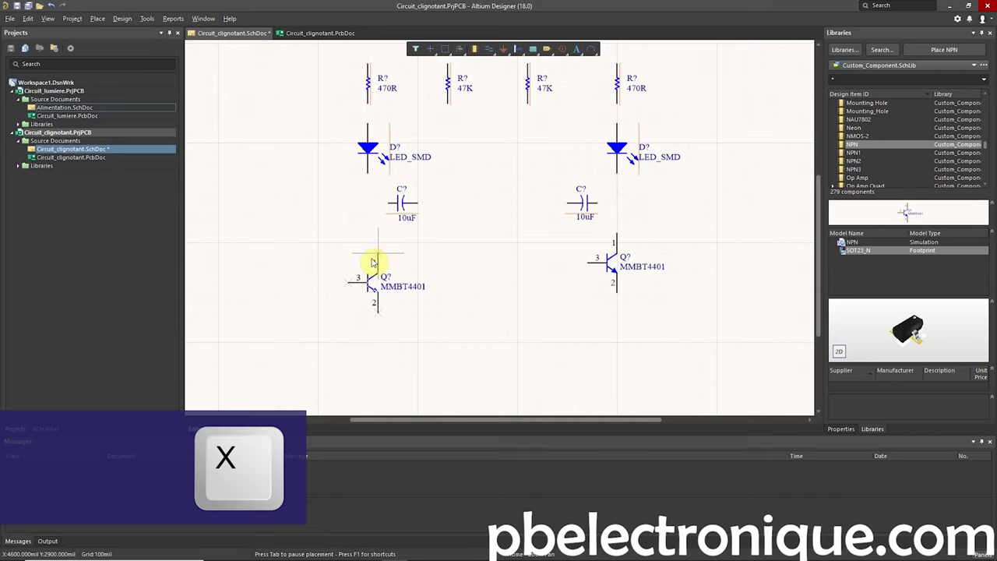
key(x)
key(x)
key(x)
key(x)
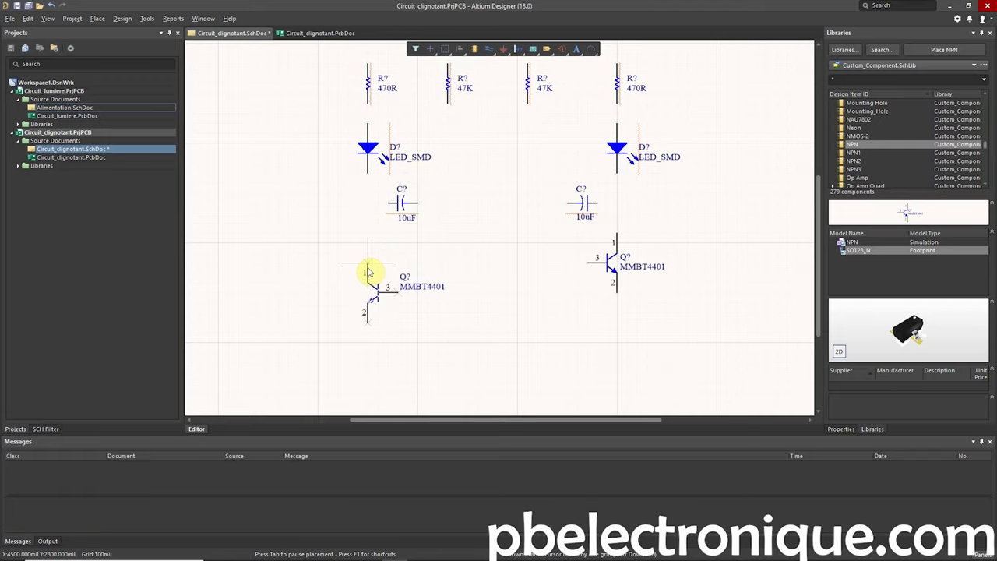
key(x)
key(space)
key(space)
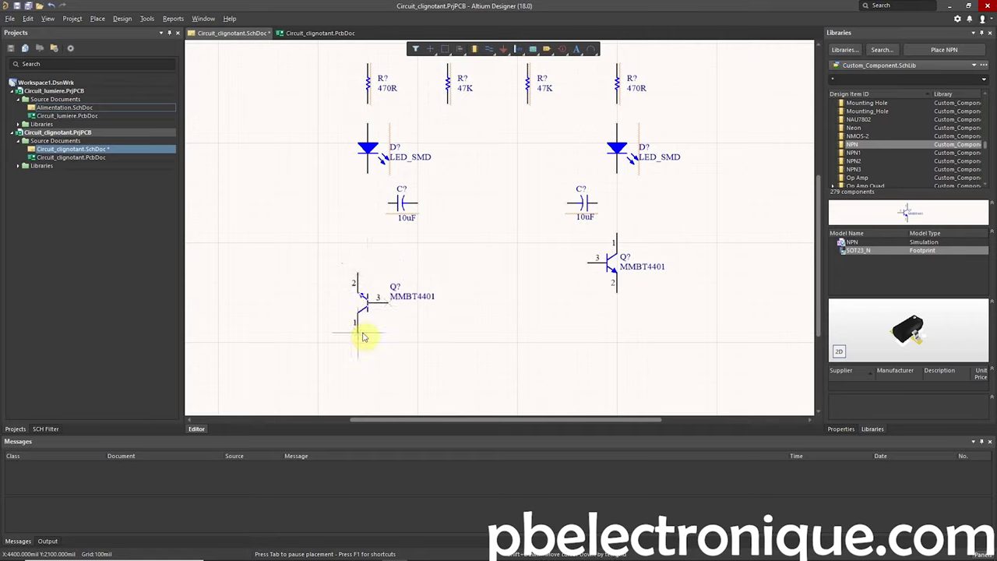
key(y)
key(y)
key(y)
key(y)
key(y)
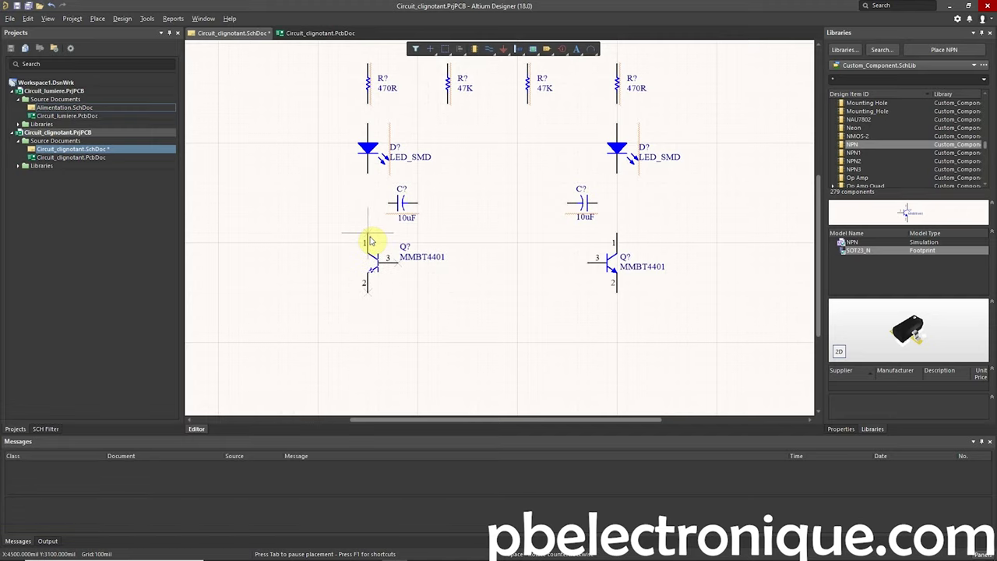
key(x)
key(x)
key(x)
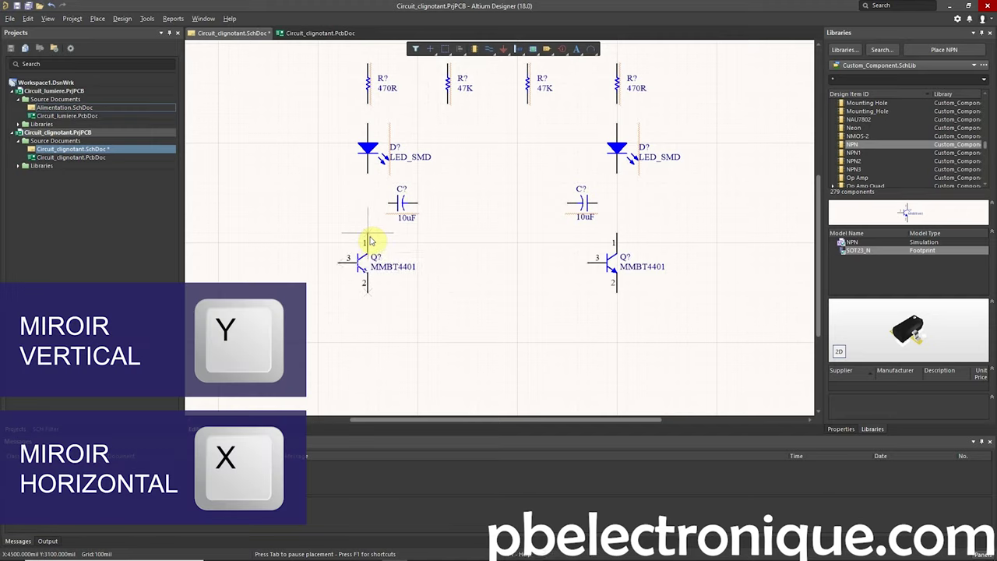
key(x)
key(y)
key(y)
key(y)
key(y)
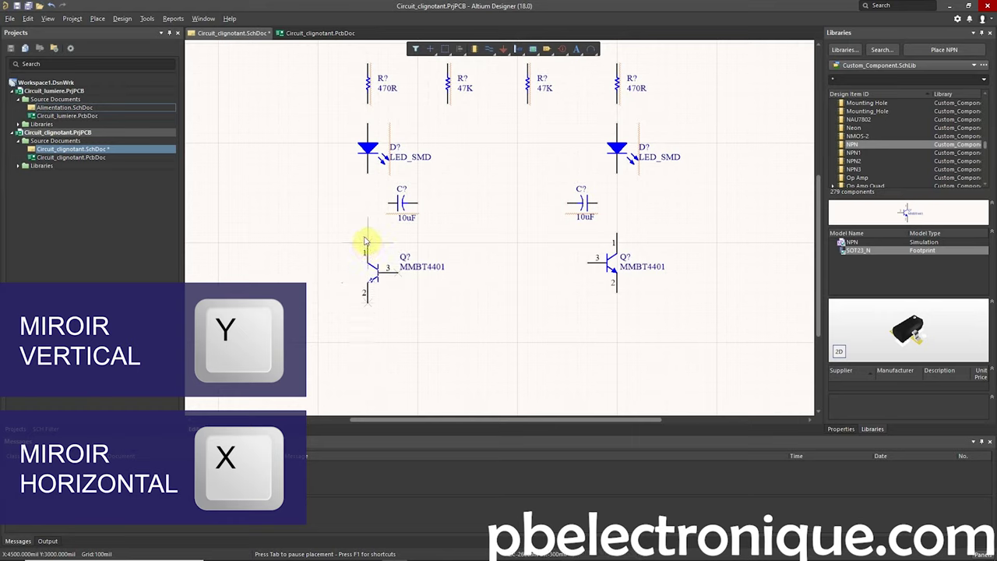
click(366, 233)
key(Escape)
Drag the left transistor's MMBT4401 comment label clear of the part
right_drag(501, 296, 473, 318)
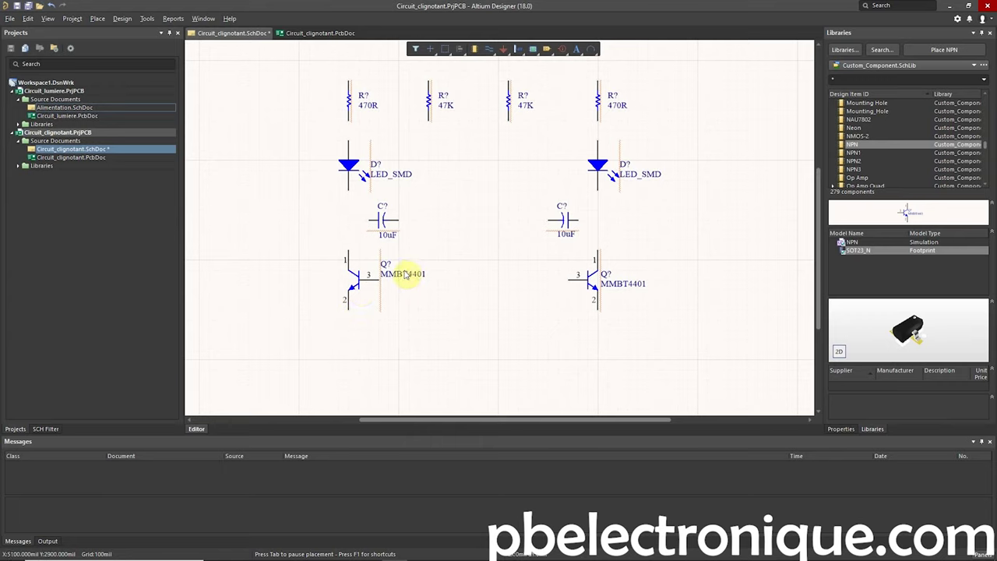
mouse_move(387, 273)
mouse_down()
mouse_move(394, 282)
mouse_move(370, 267)
mouse_up()
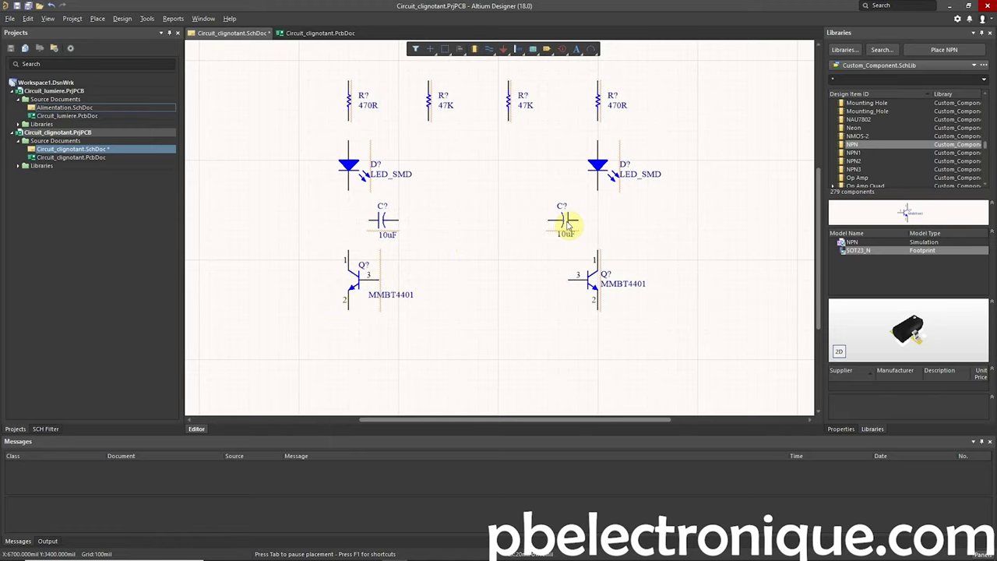
right_drag(466, 295, 452, 306)
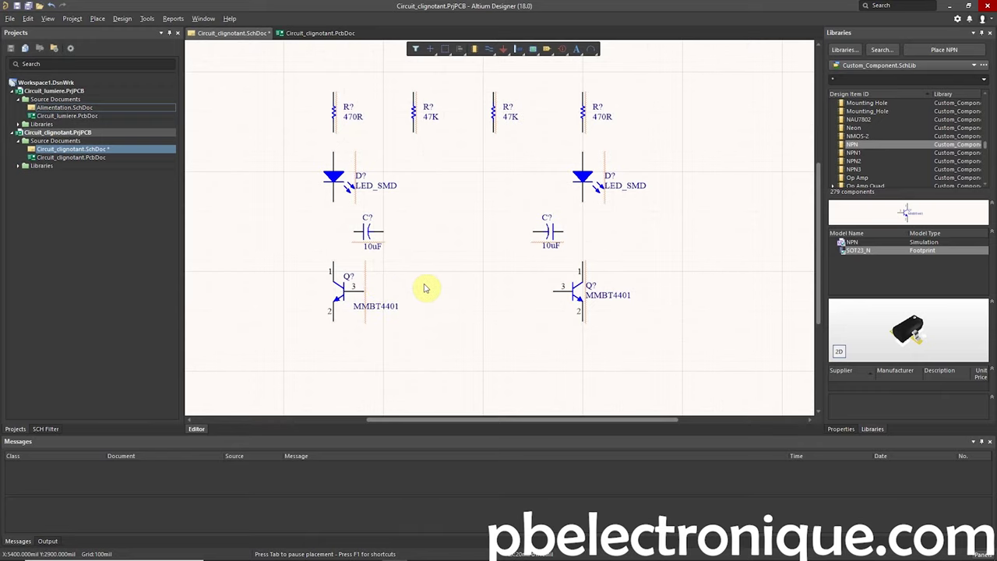
right_drag(445, 264, 464, 283)
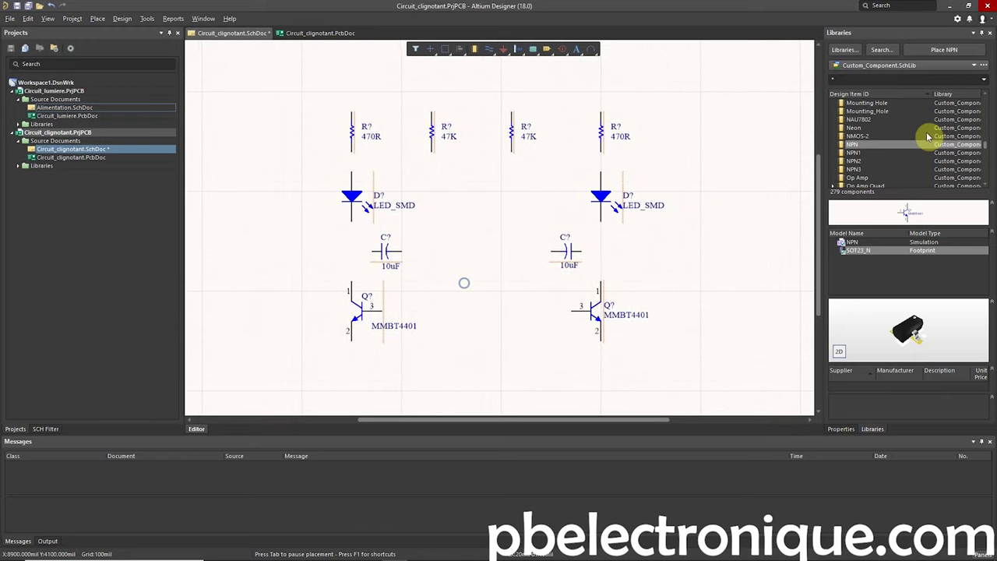
Scroll the Libraries list up and pick the Connector_2Pin part
scroll(928, 138, up, 3)
scroll(929, 143, up, 2)
scroll(929, 148, up, 3)
scroll(929, 153, up, 2)
scroll(928, 154, up, 3)
scroll(925, 156, up, 3)
scroll(926, 156, up, 2)
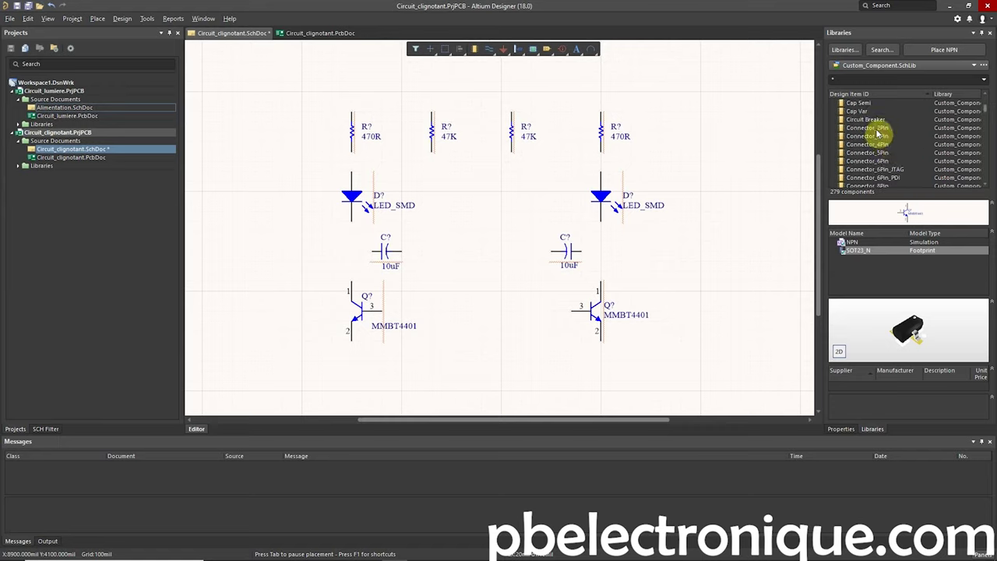
drag(879, 128, 876, 257)
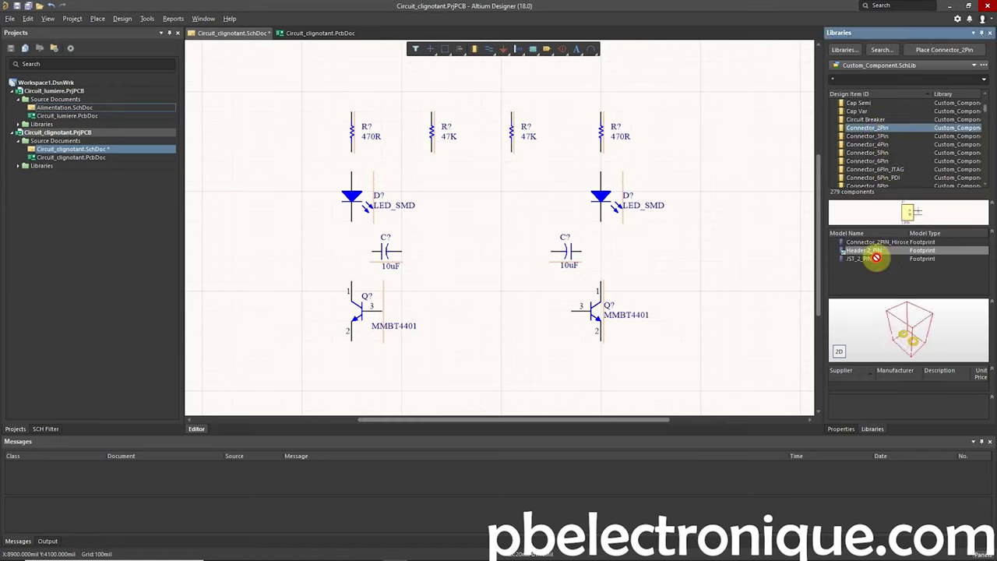
Drop the 2-pin connector J? left of the circuit, beside the left LED
drag(875, 257, 692, 194)
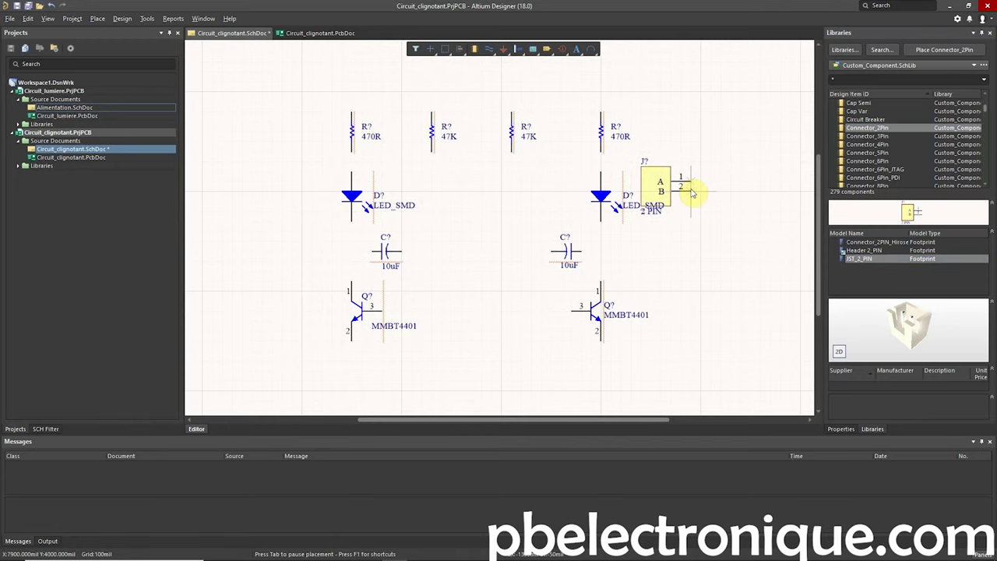
ctrl+scroll(343, 220, down, 2)
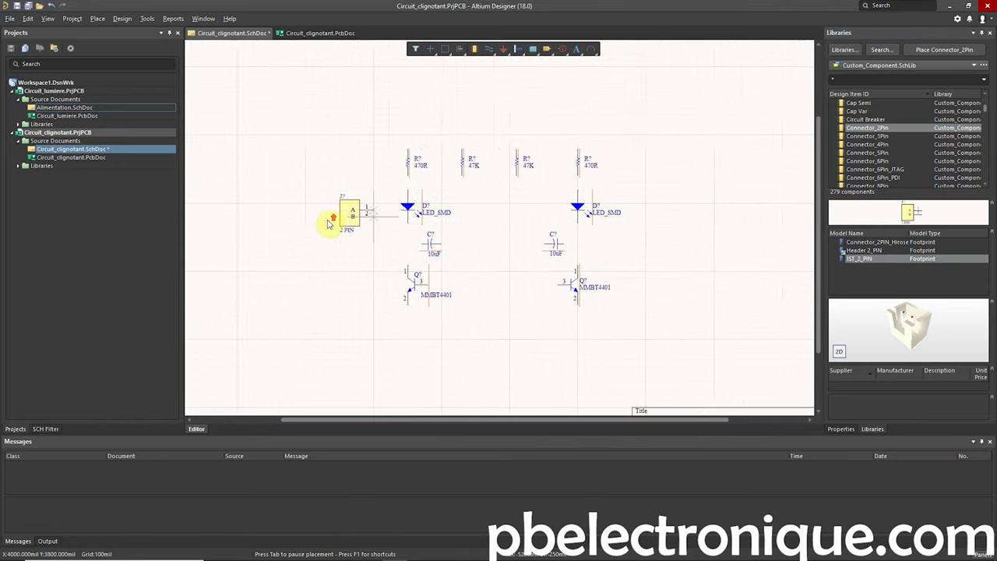
scroll(328, 224, left, 1)
click(313, 225)
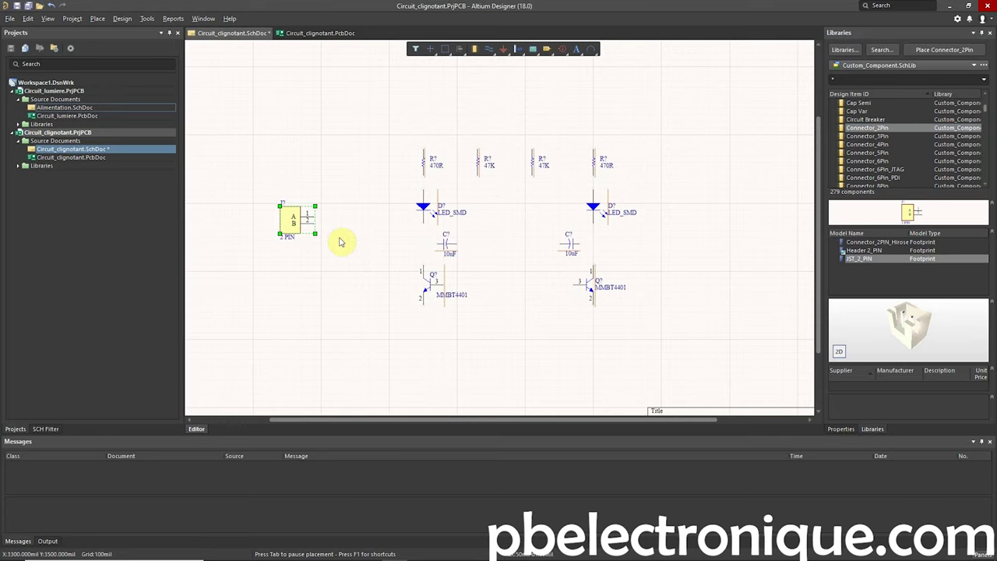
scroll(337, 249, up, 1)
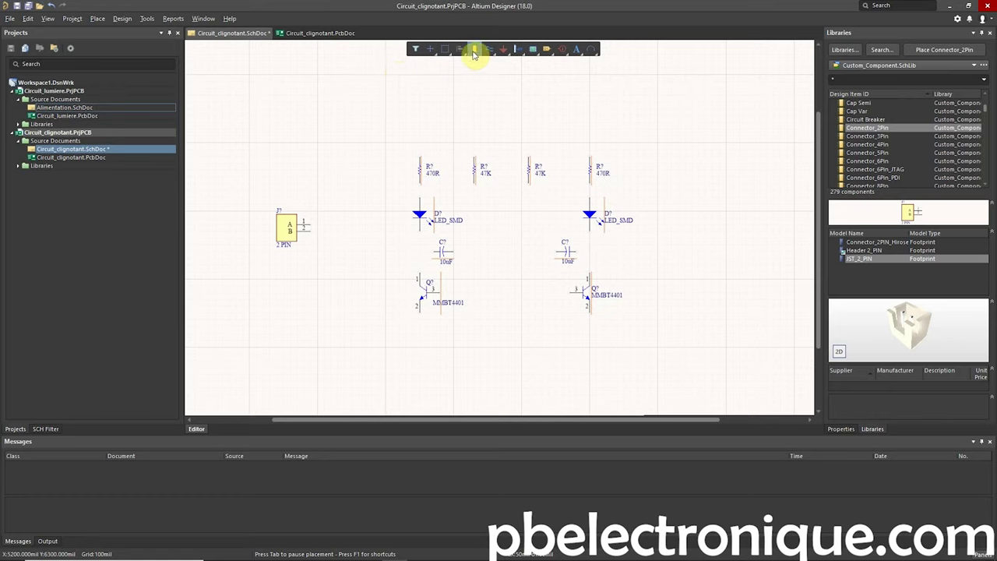
click(474, 49)
Place GND power ports below the emitters of both MMBT4401 transistors
right_click(470, 110)
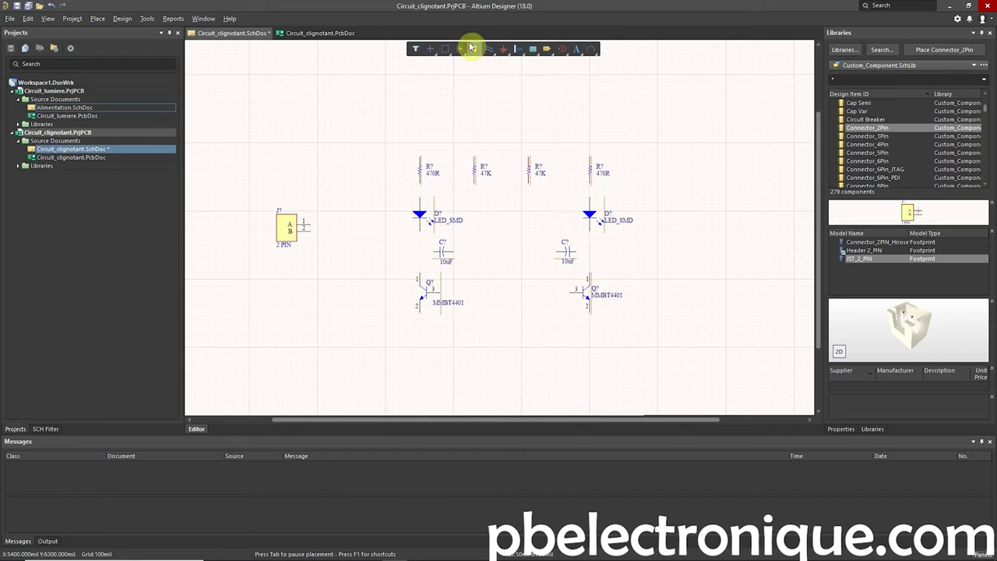
click(477, 50)
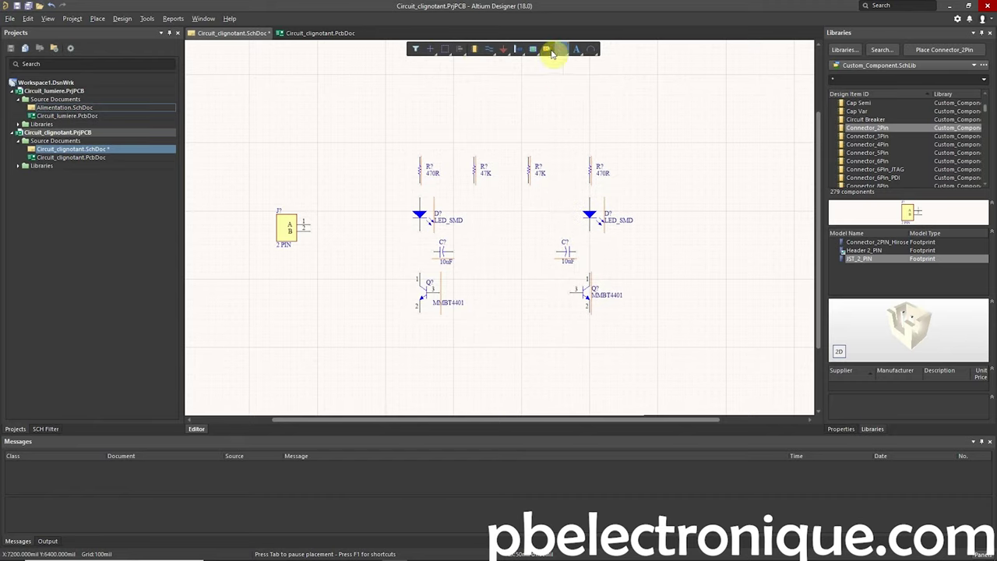
click(503, 52)
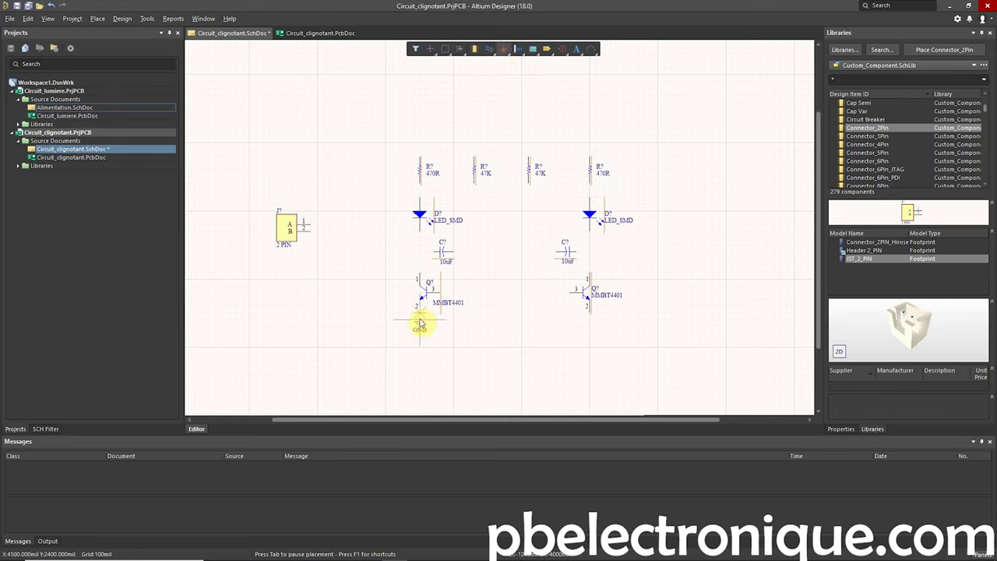
click(419, 326)
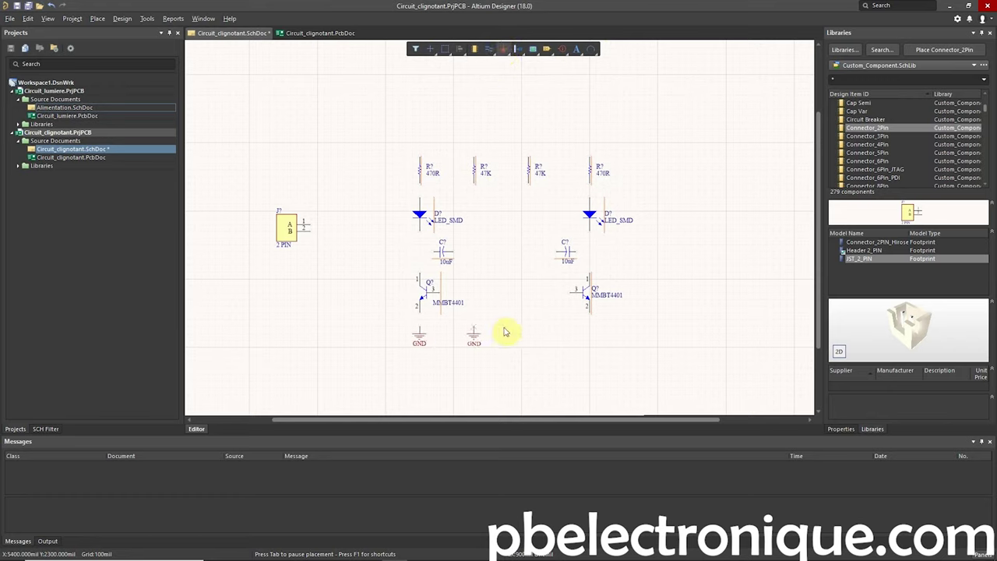
click(590, 328)
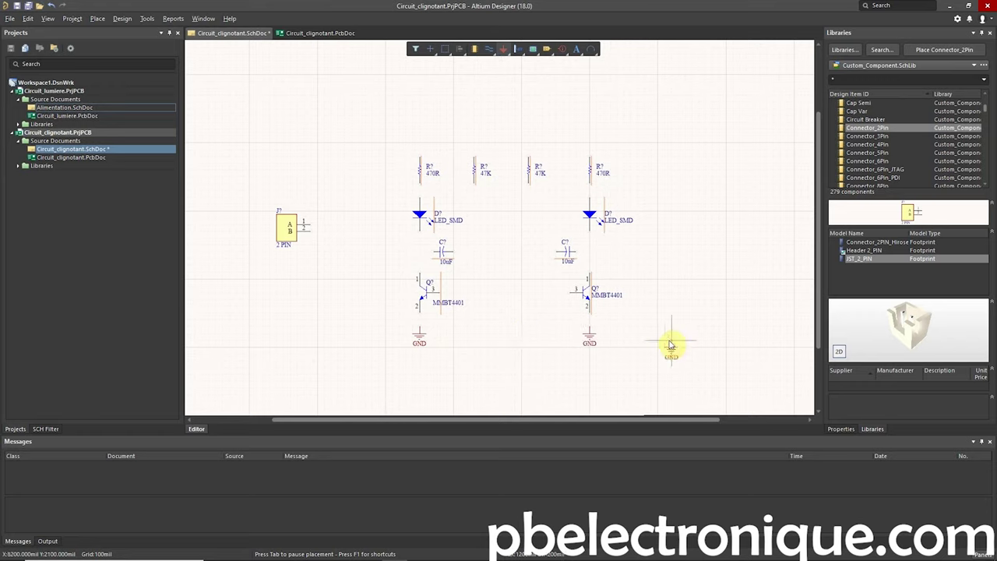
key(Escape)
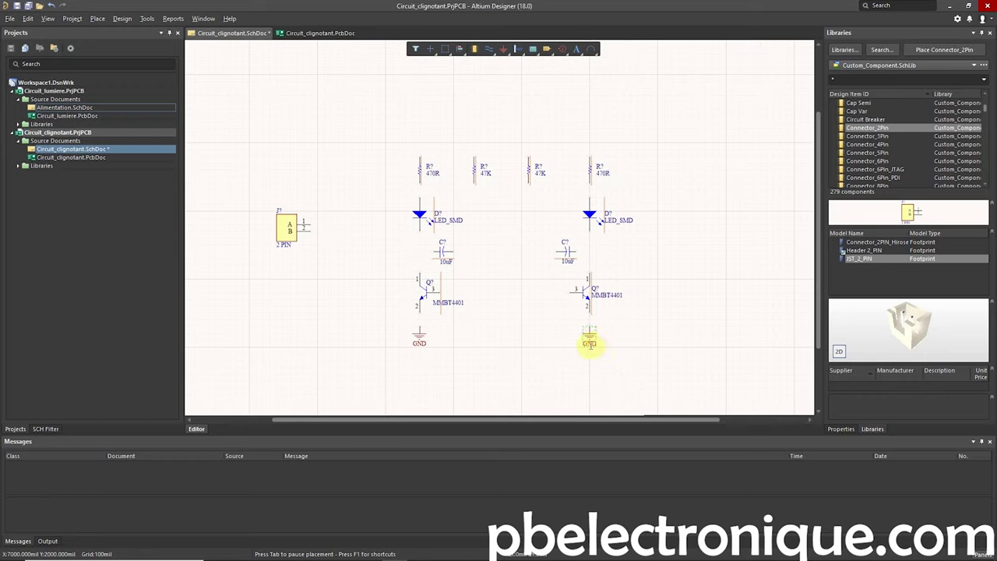
Rename the right ground port to GNDA, then back to GND
double_click(590, 344)
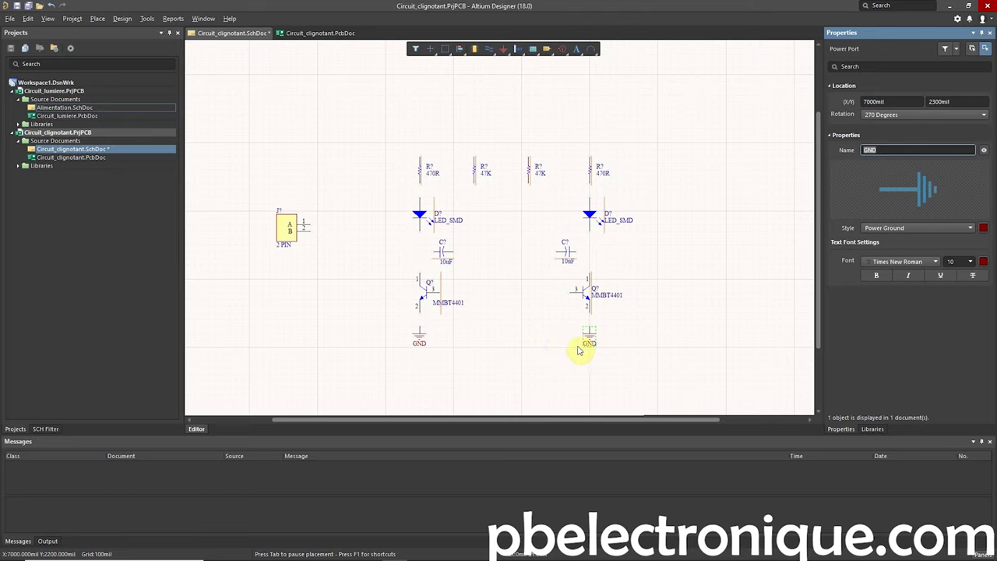
click(615, 327)
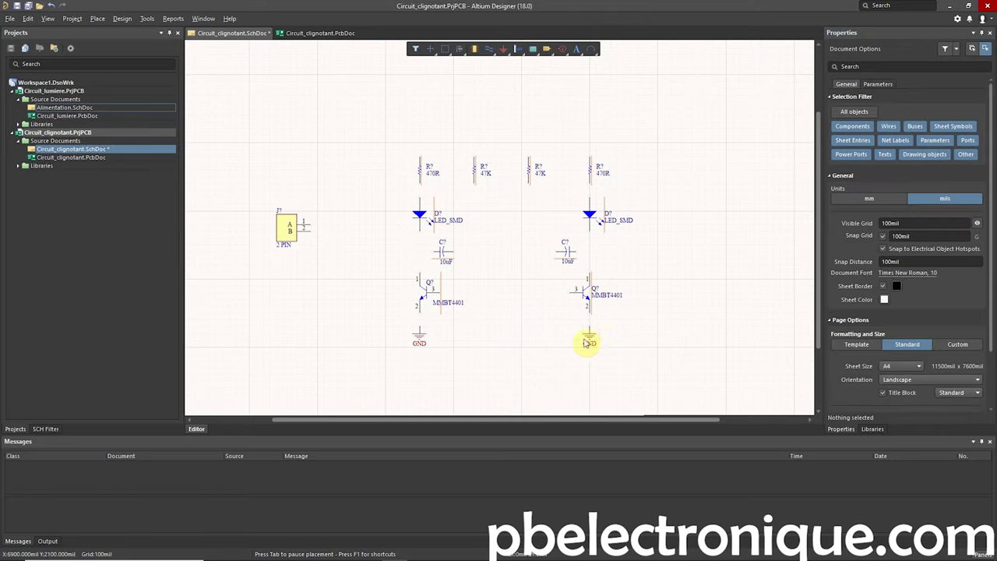
key(Tab)
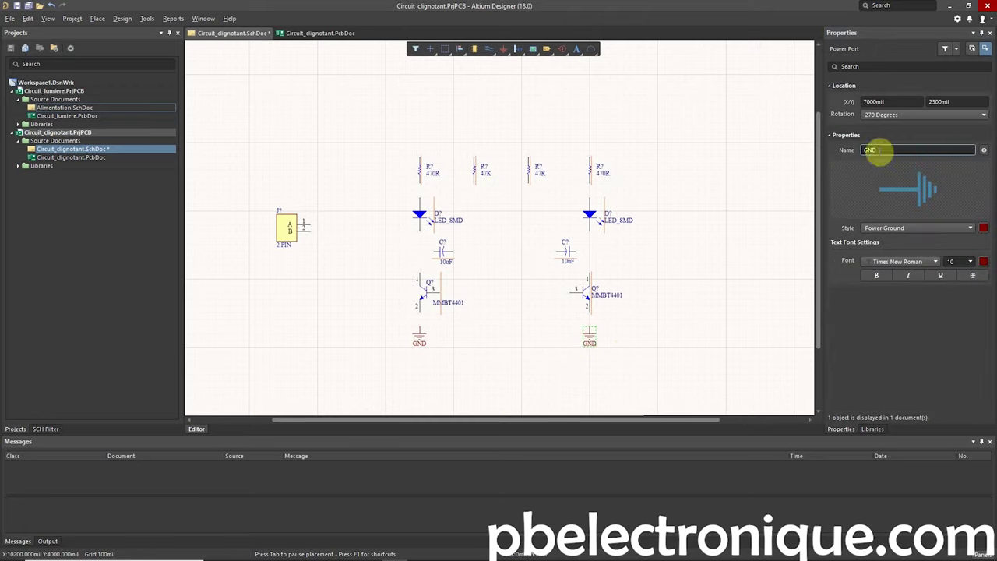
click(878, 151)
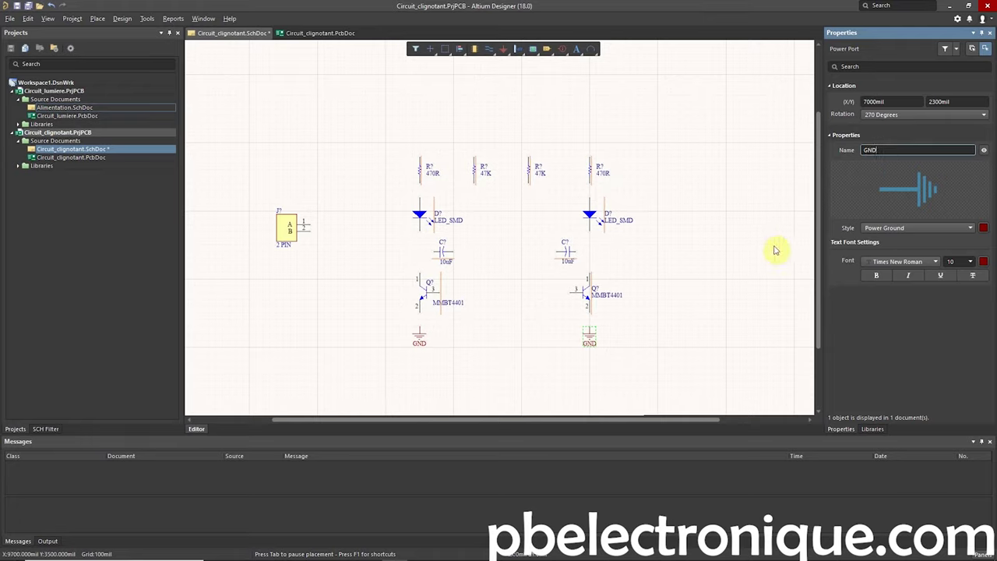
key(Return)
key(Escape)
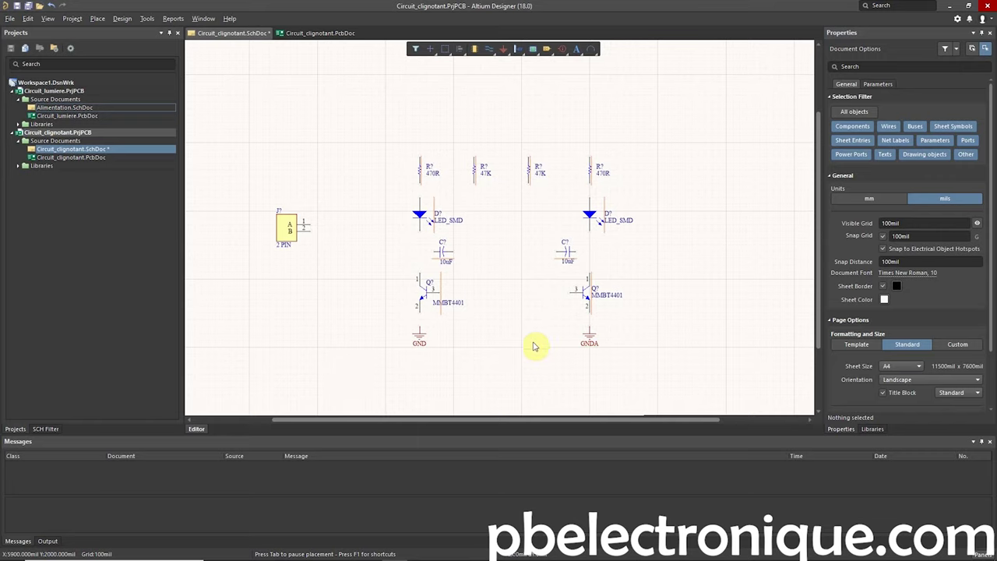
ctrl+scroll(514, 358, up, 1)
ctrl+scroll(514, 360, up, 1)
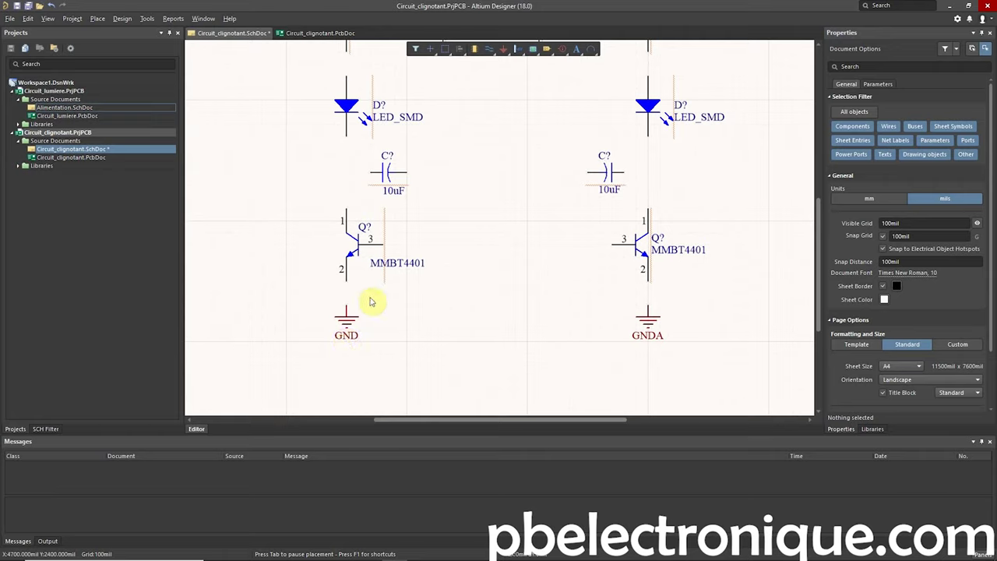
click(643, 321)
click(910, 150)
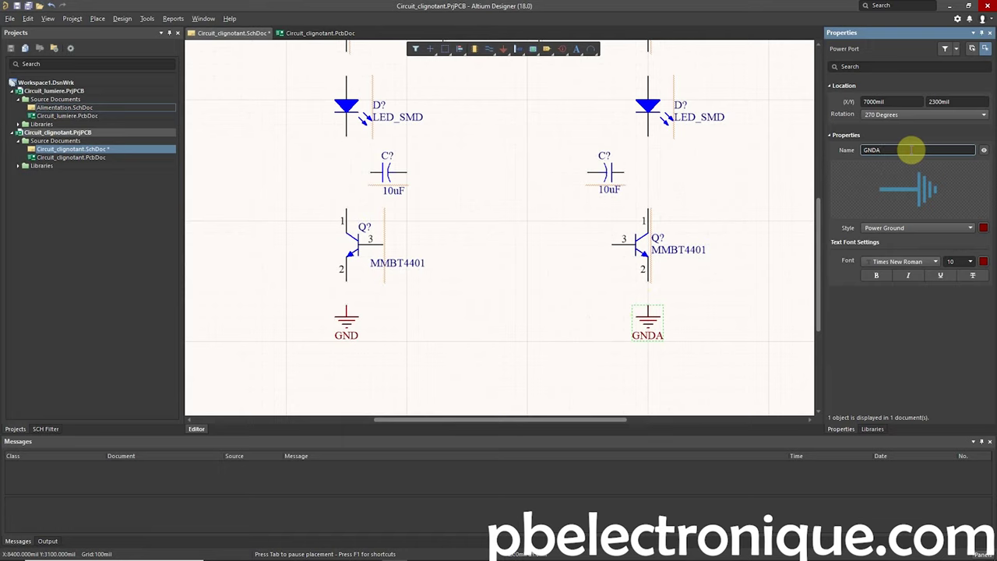
key(BackSpace)
click(701, 318)
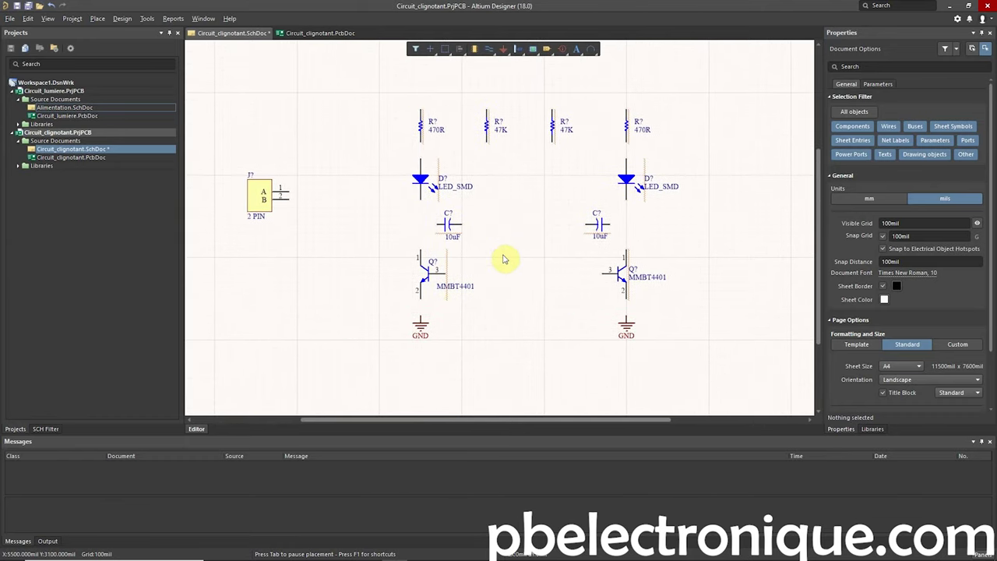
Shift-drag a copy of the left GND port beside connector J?
click(421, 324)
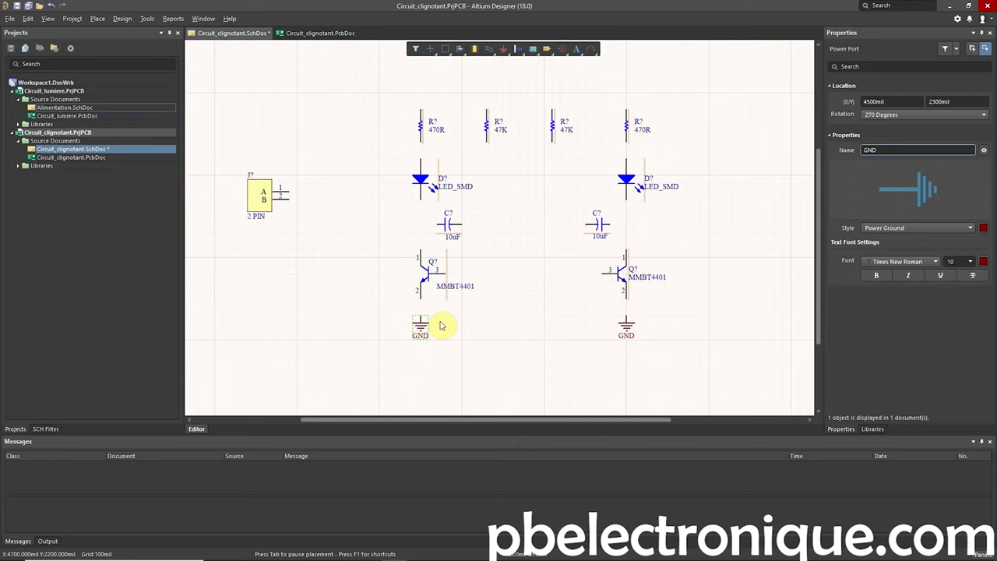
click(440, 326)
click(421, 331)
key(shift)
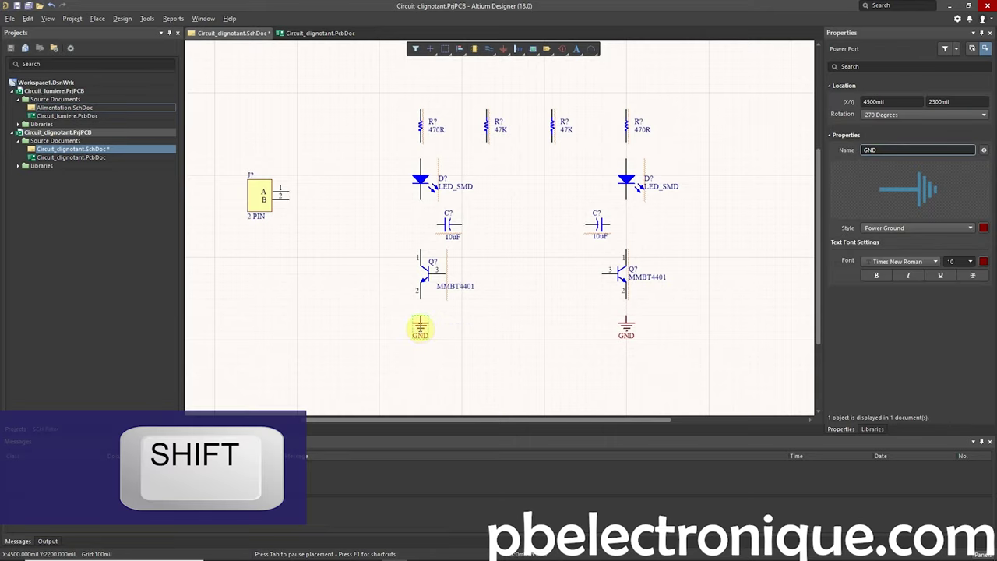
shift+drag(420, 327, 317, 200)
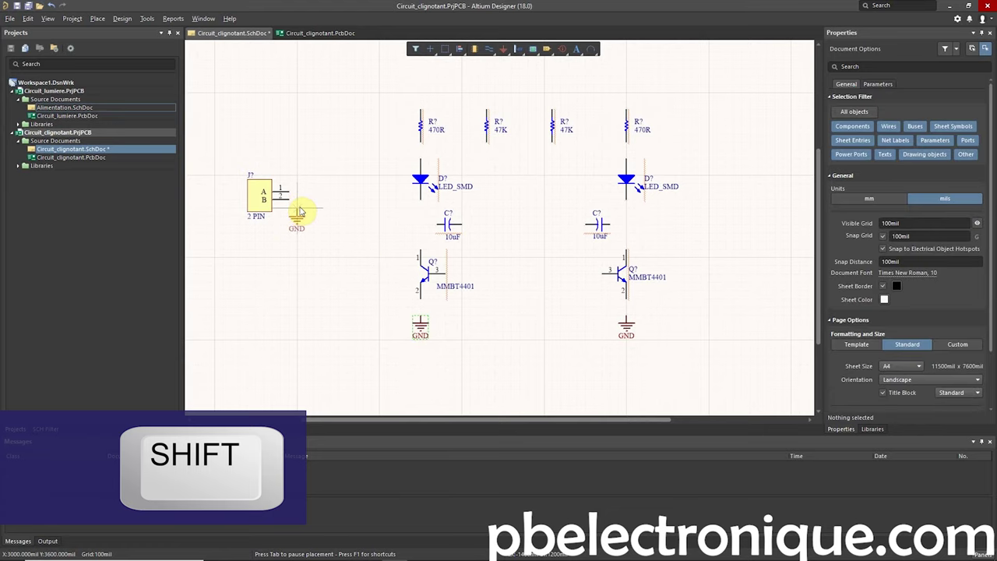
click(350, 143)
right_drag(349, 143, 374, 213)
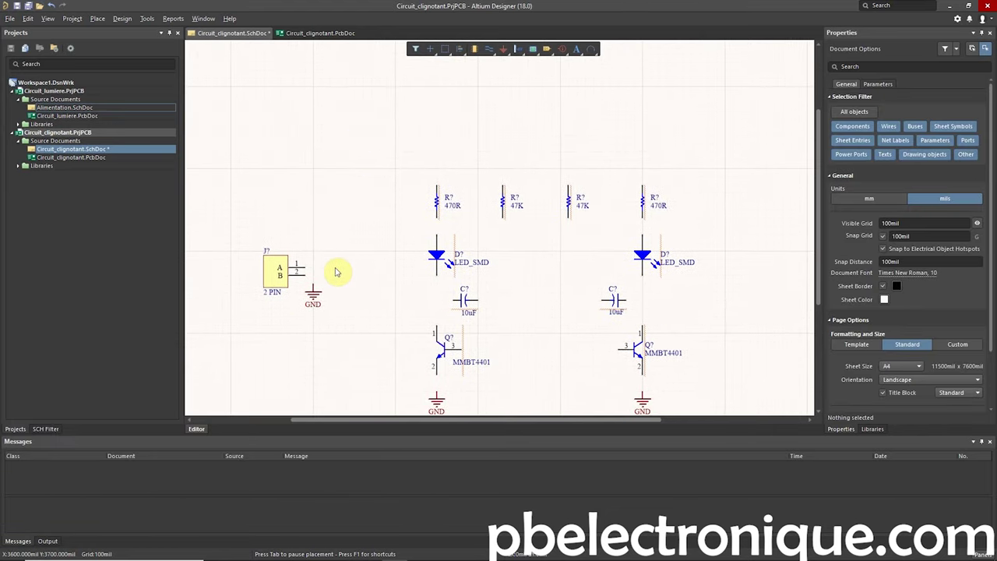
Place a +12 bar power port above the resistors and rename it 9V
click(314, 297)
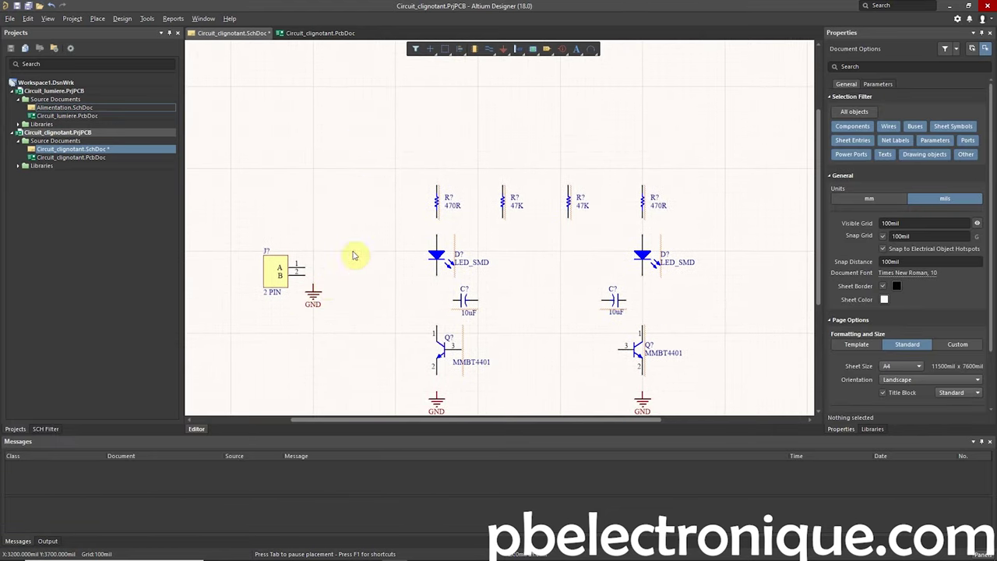
click(511, 51)
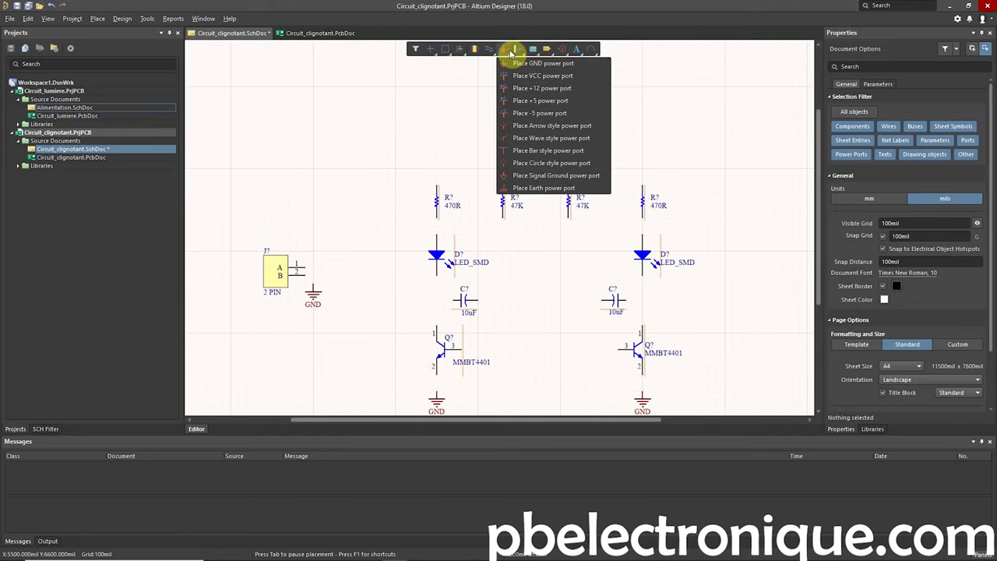
click(546, 89)
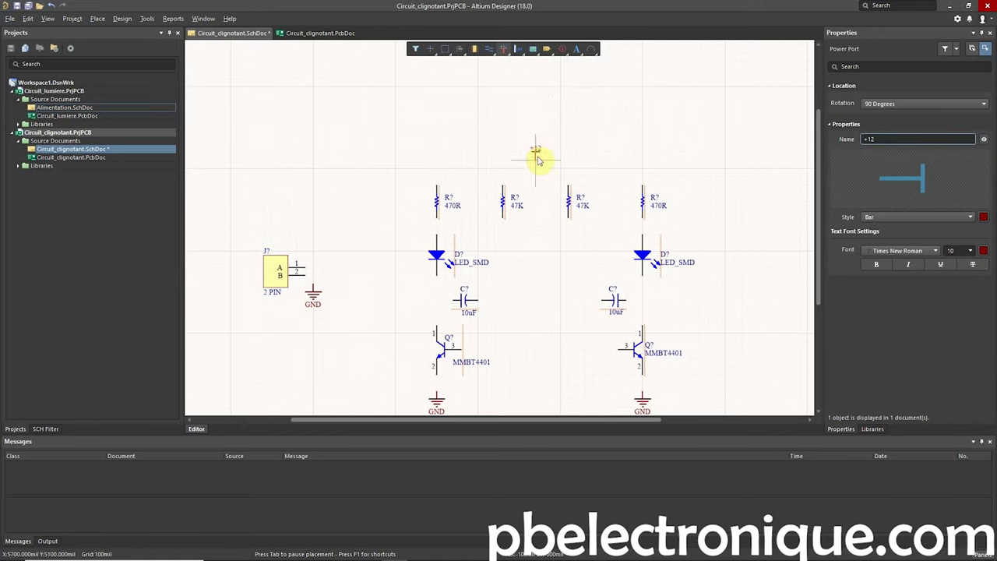
click(544, 158)
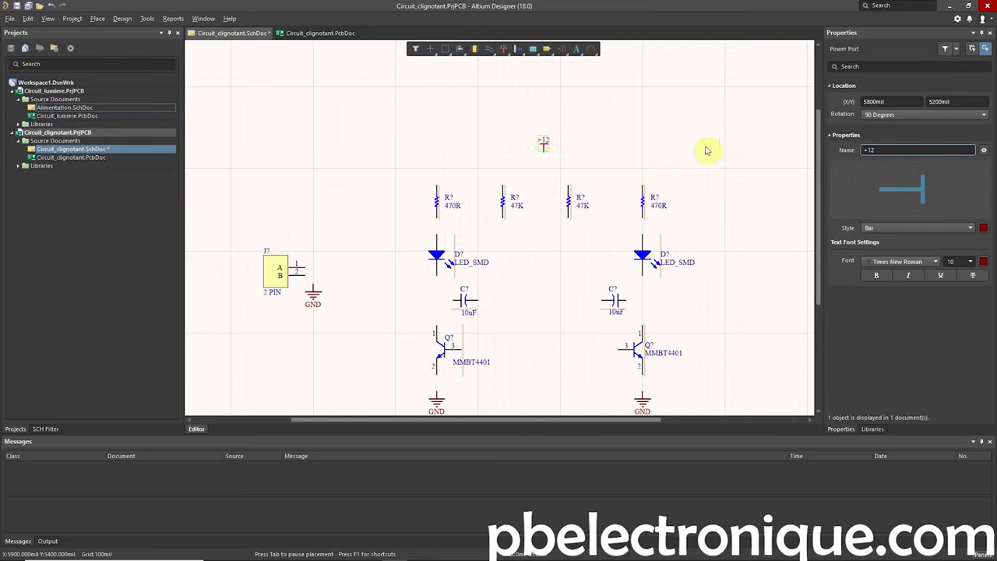
click(932, 150)
text(9V)
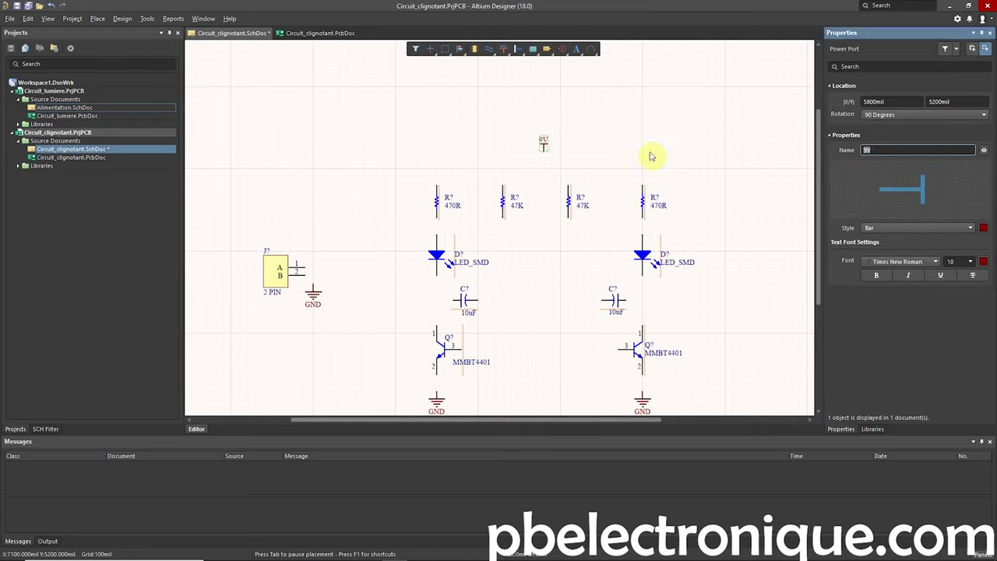
click(628, 151)
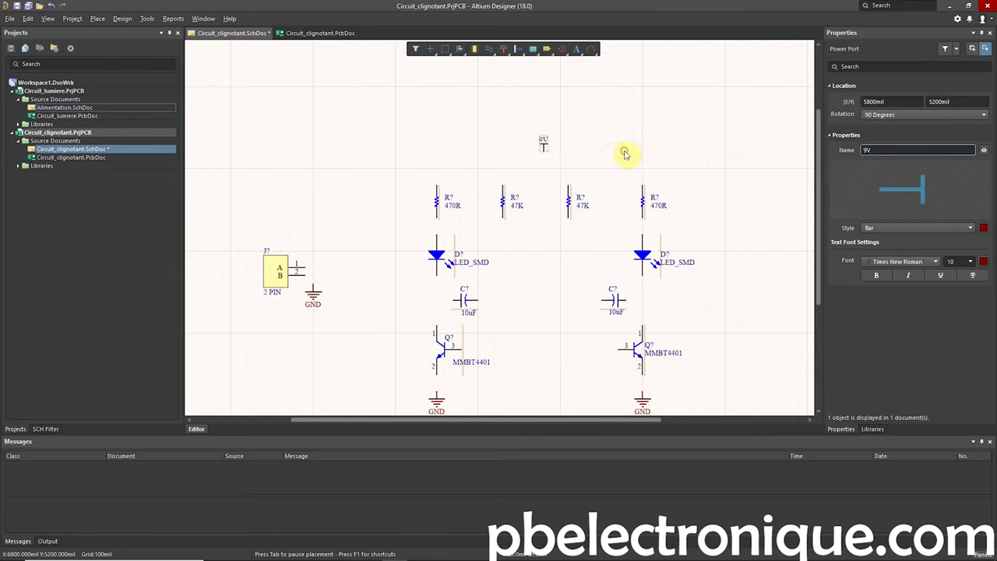
Place another 9V port beside connector J? pin 1
click(544, 145)
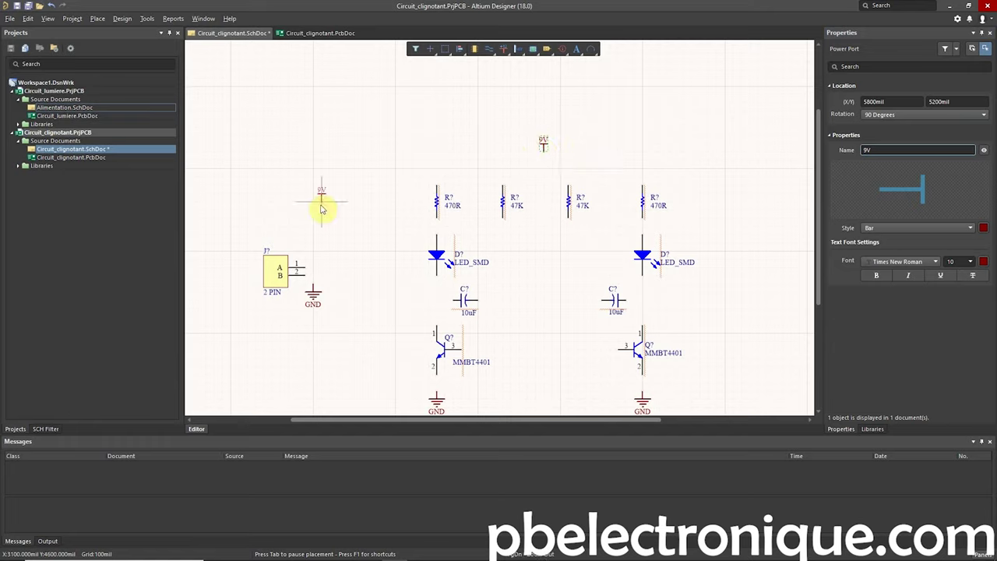
click(316, 267)
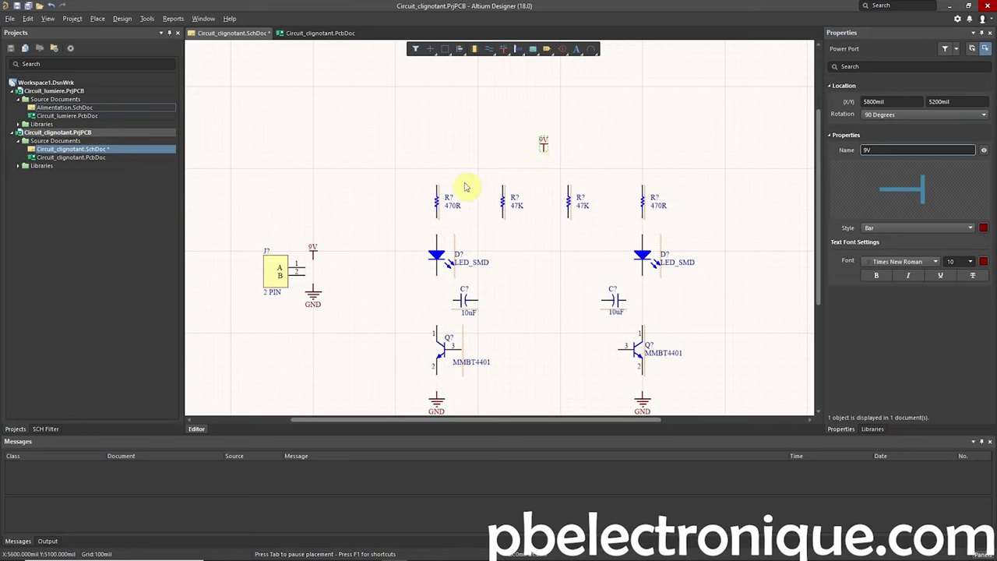
right_click(273, 191)
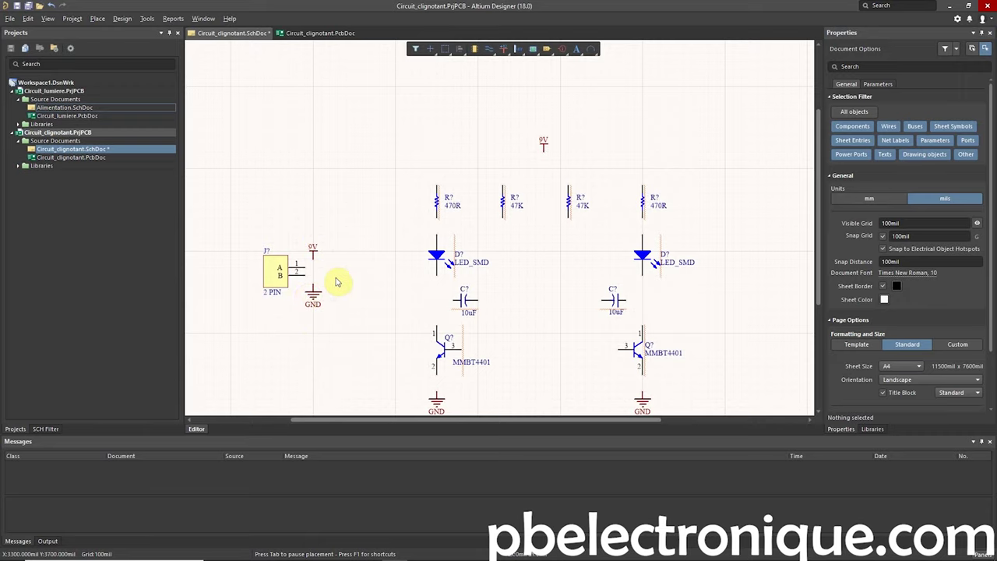
Nudge the view slightly and save the schematic with Ctrl+S
right_drag(356, 269, 364, 222)
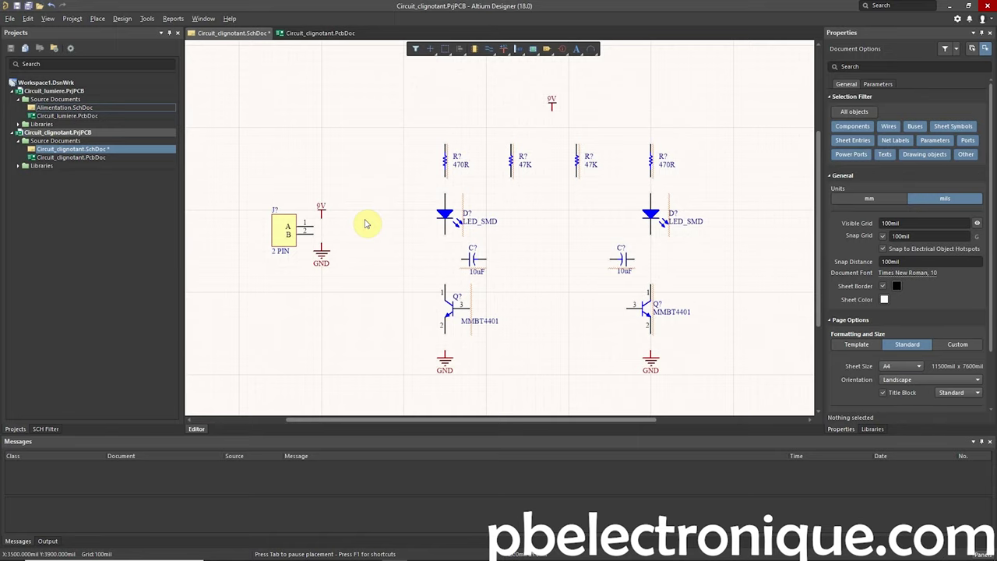
right_drag(383, 221, 379, 227)
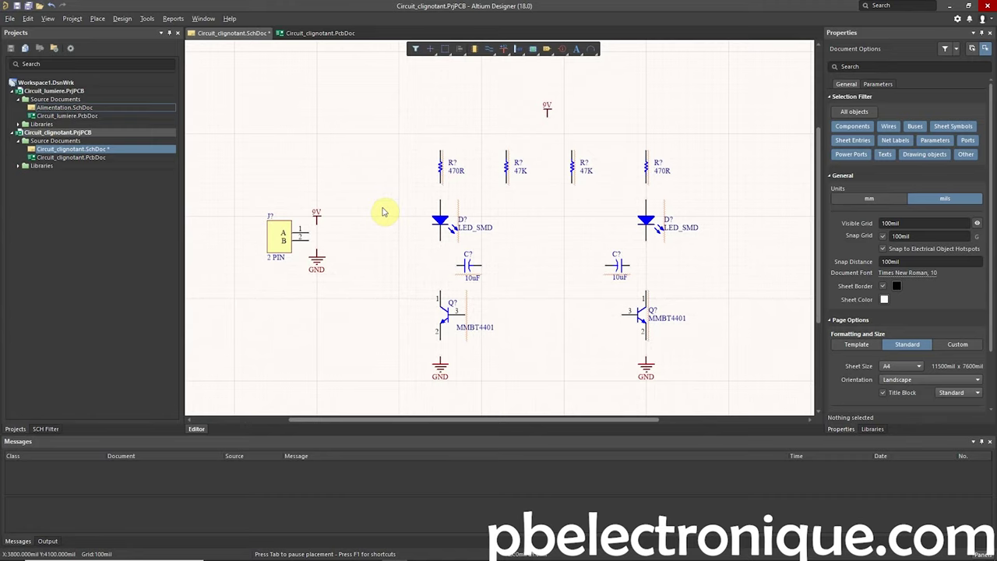
key(ctrl+s)
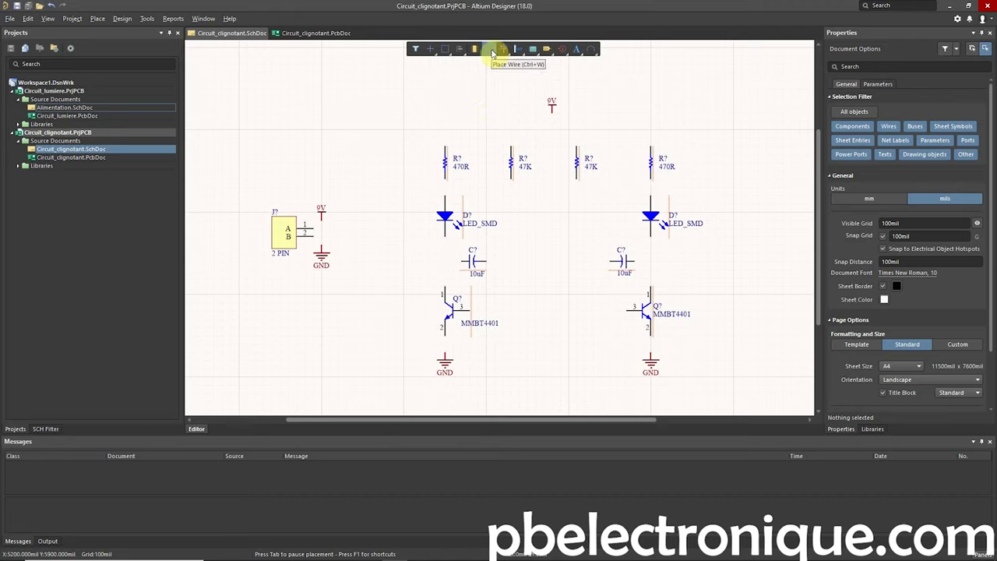
click(493, 52)
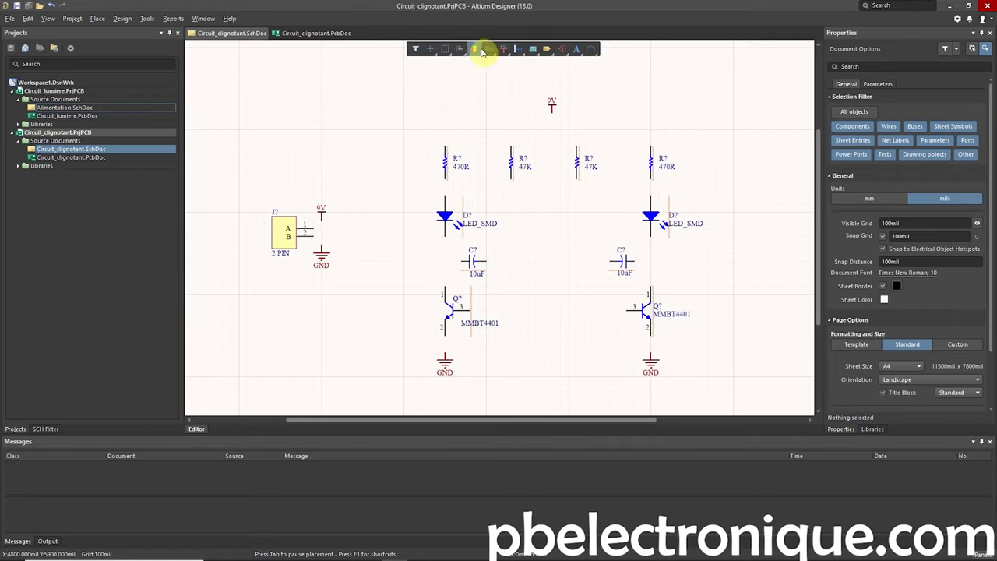
Draw a wire from the left 470R resistor down to the LED anode
click(485, 52)
key(shift+space)
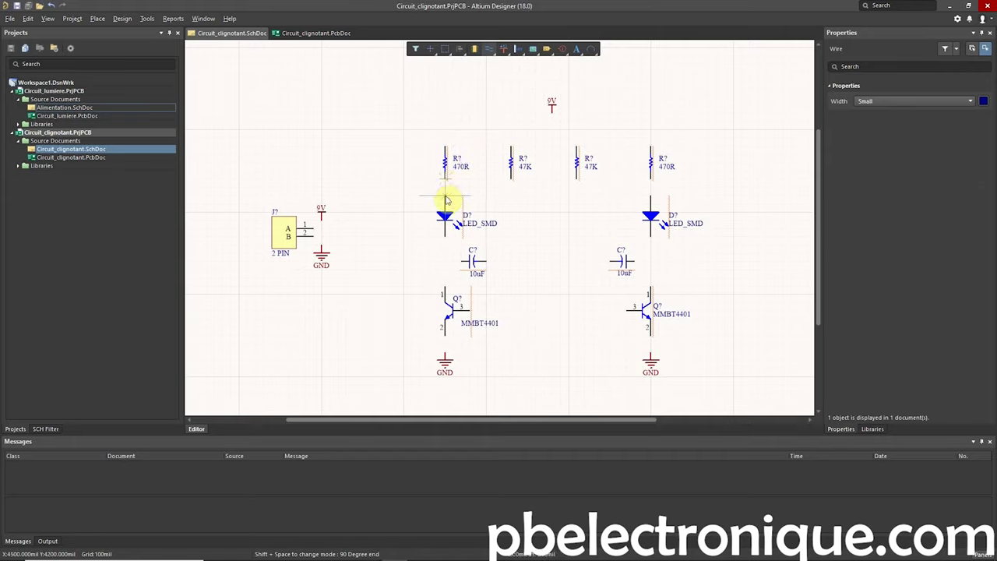
click(445, 201)
key(Escape)
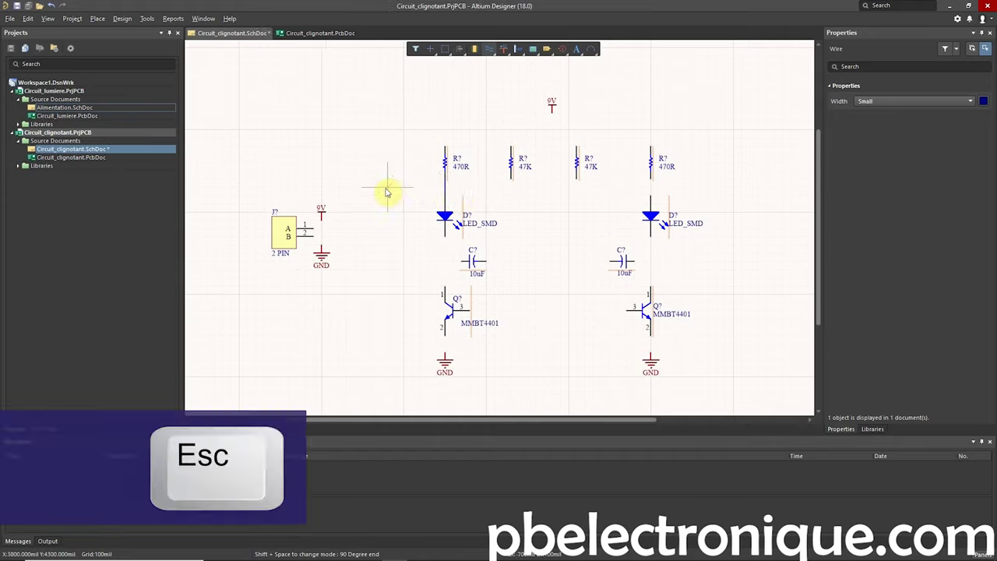
key(Escape)
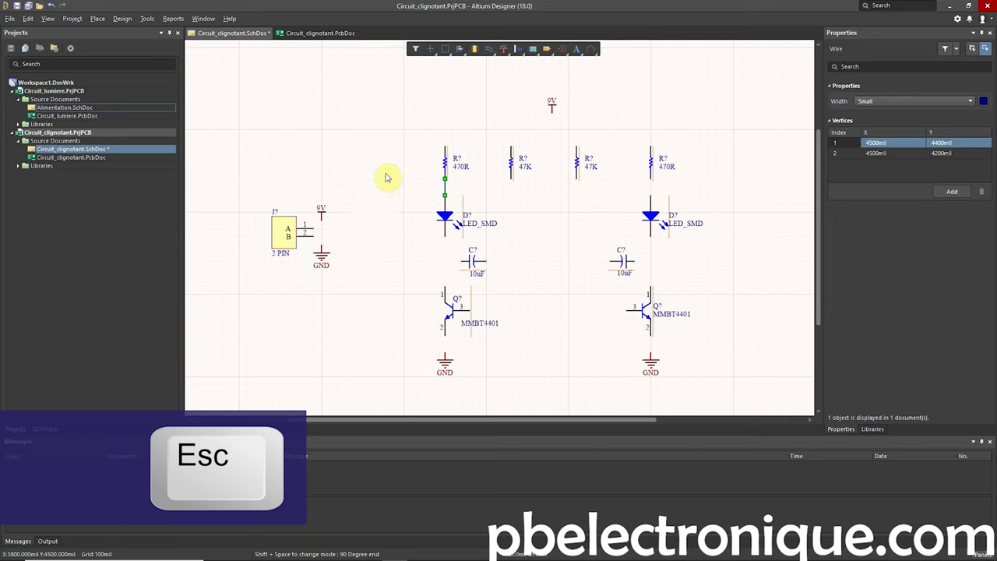
click(386, 173)
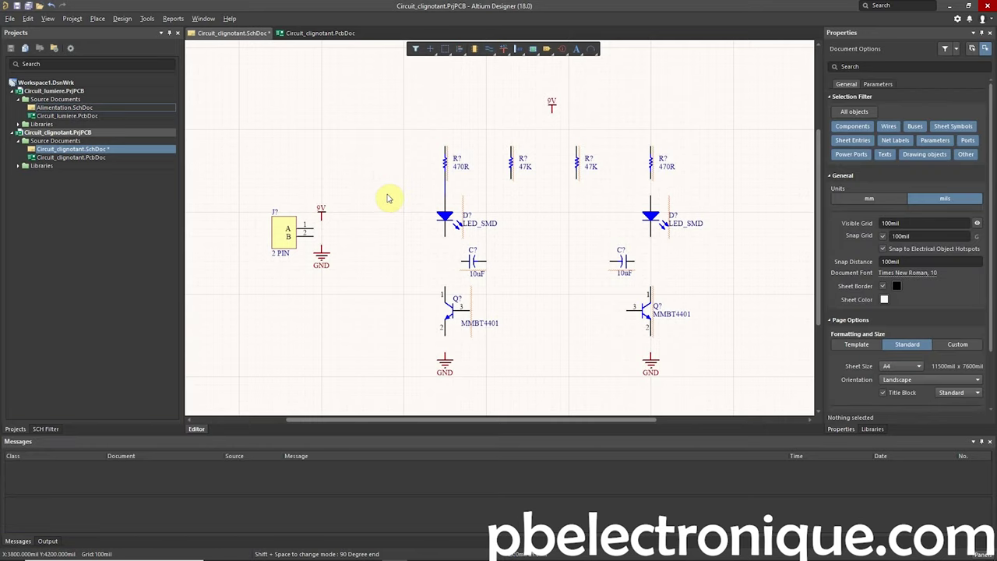
Re-enter wire mode via Ctrl+W, right-click Place > Wire, and P+W shortcuts
key(ctrl+w)
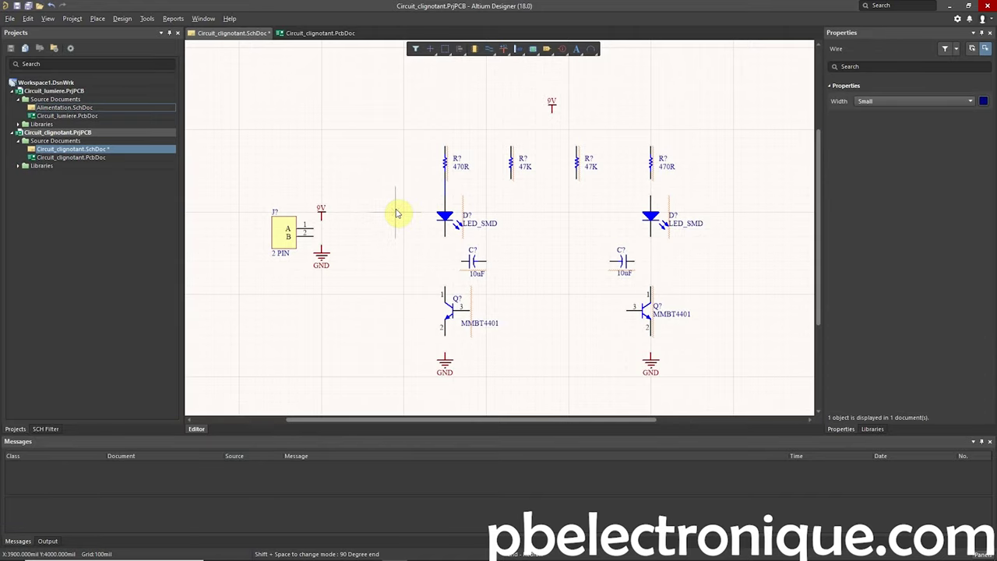
key(Escape)
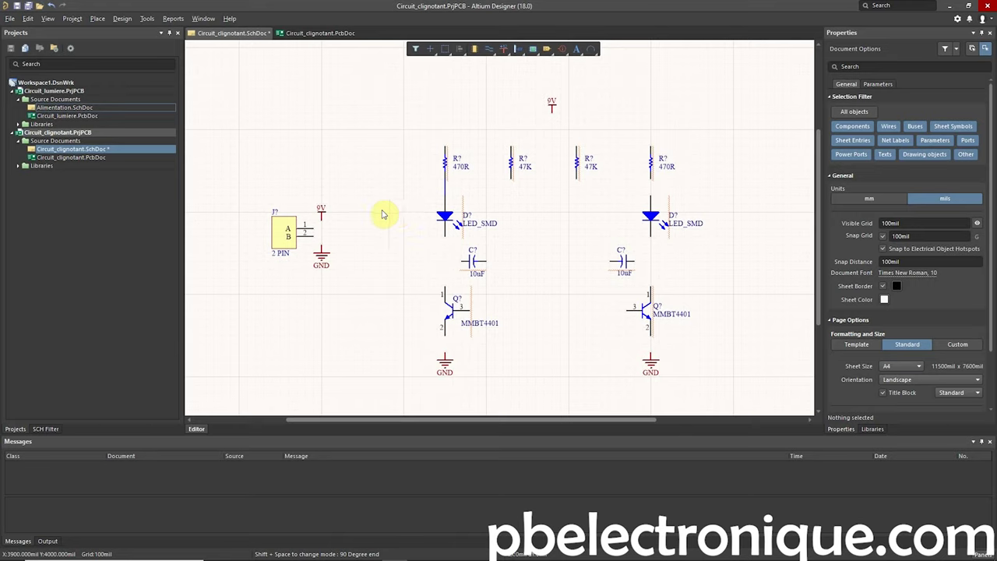
right_click(379, 214)
mouse_move(405, 257)
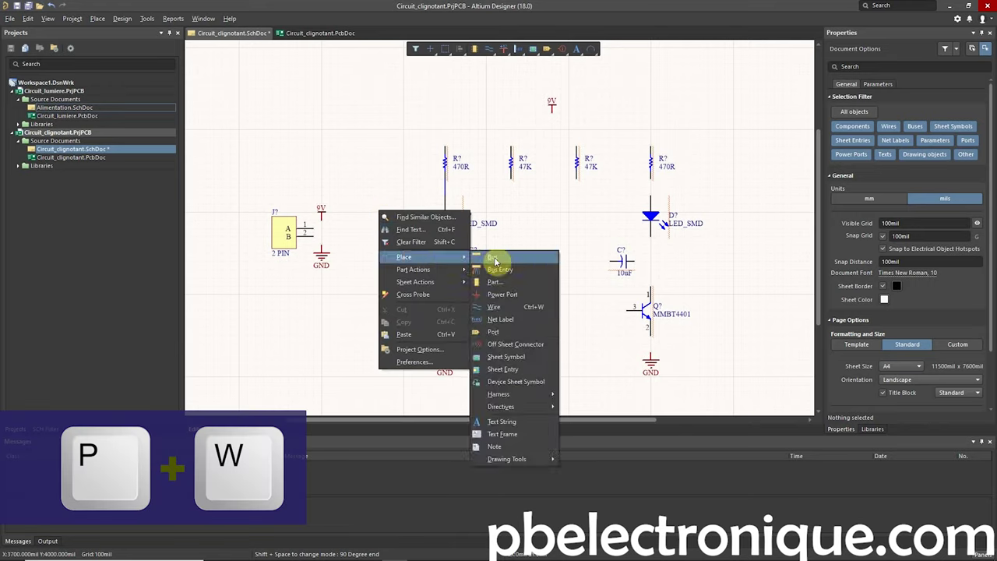
click(514, 309)
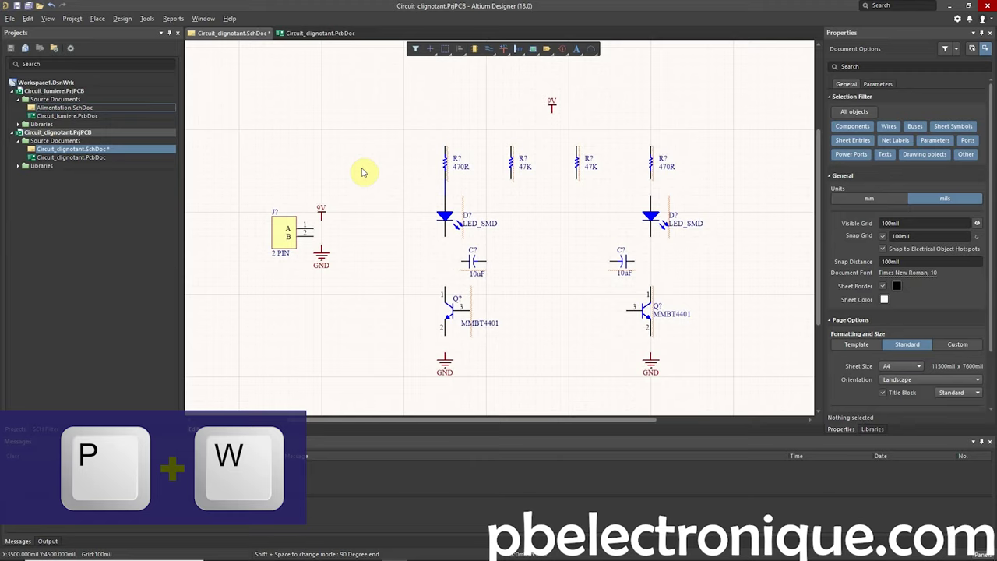
key(p)
key(w)
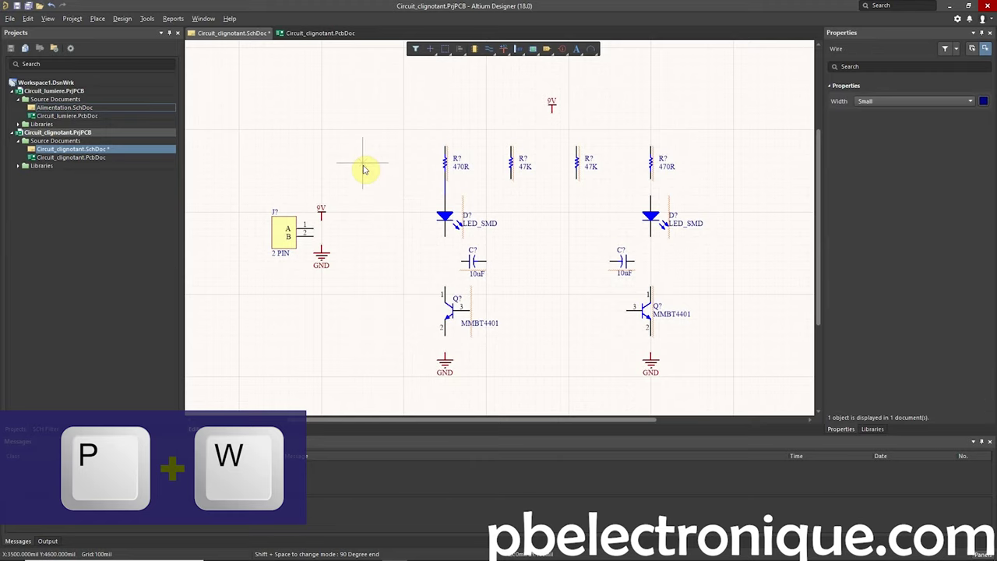
key(Escape)
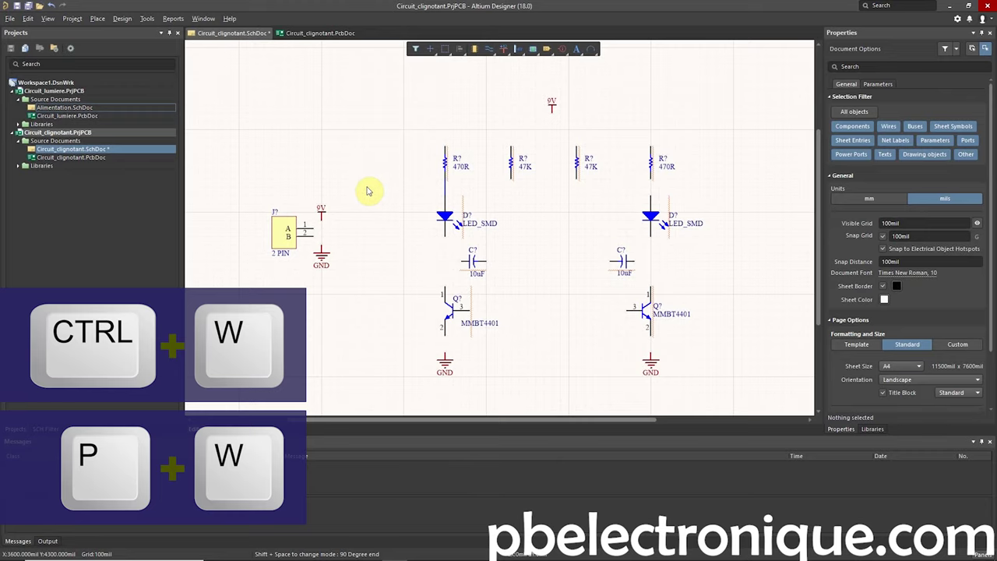
key(ctrl+w)
Wire J? pin 1 up to its 9V port and pin 2 down to its GND symbol
ctrl+scroll(312, 229, up, 1)
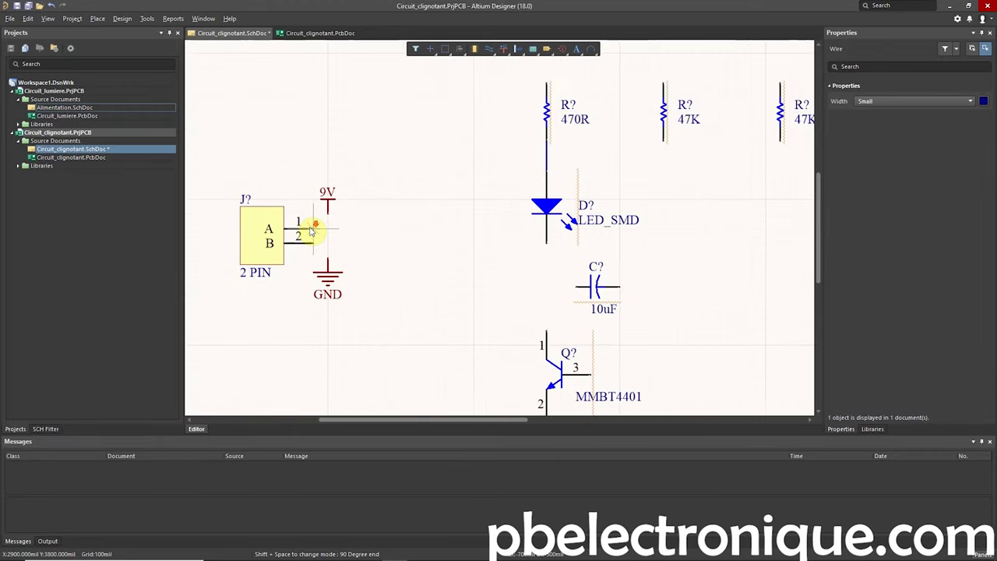
ctrl+scroll(312, 230, up, 2)
ctrl+scroll(312, 230, up, 2)
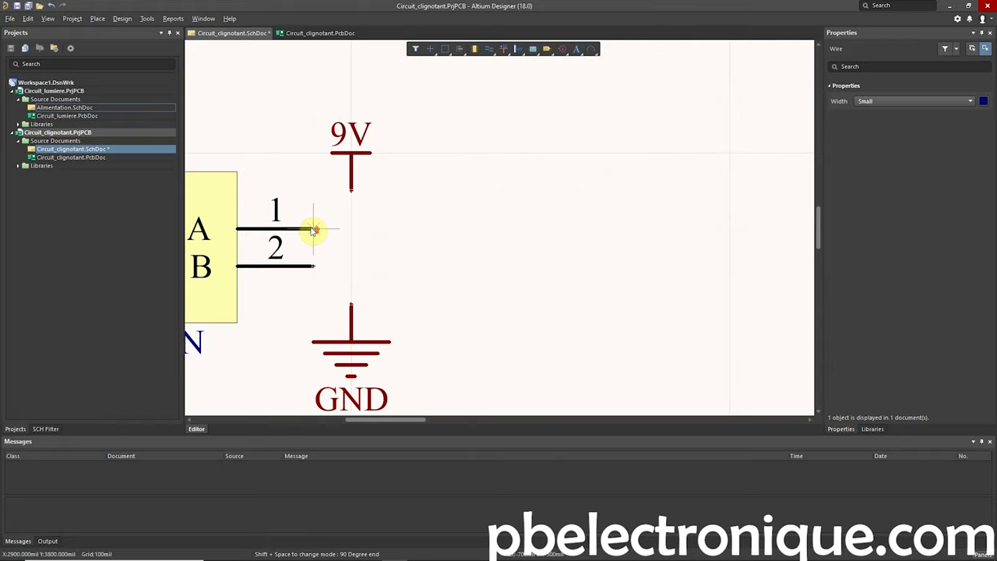
ctrl+scroll(312, 229, up, 2)
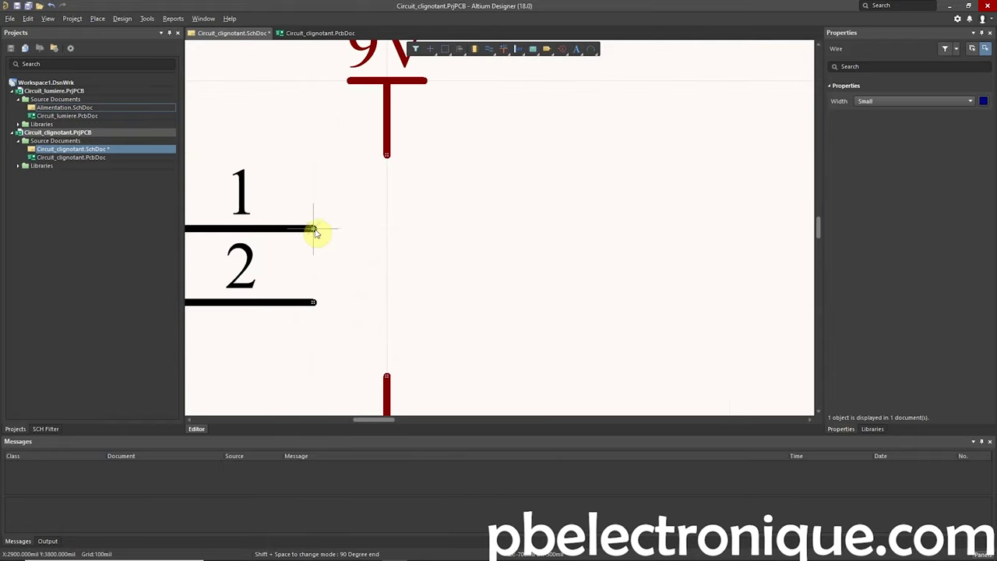
click(312, 232)
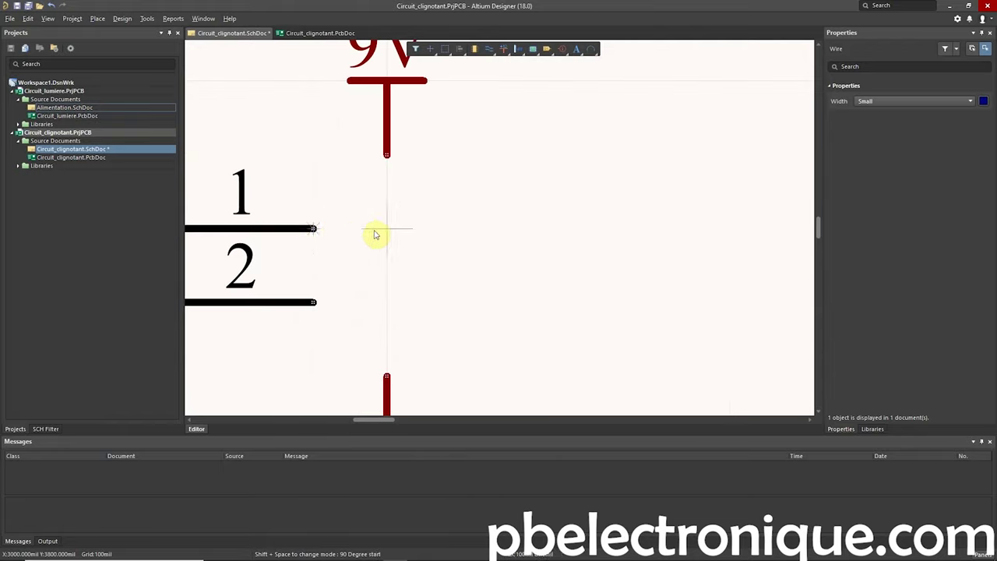
click(387, 155)
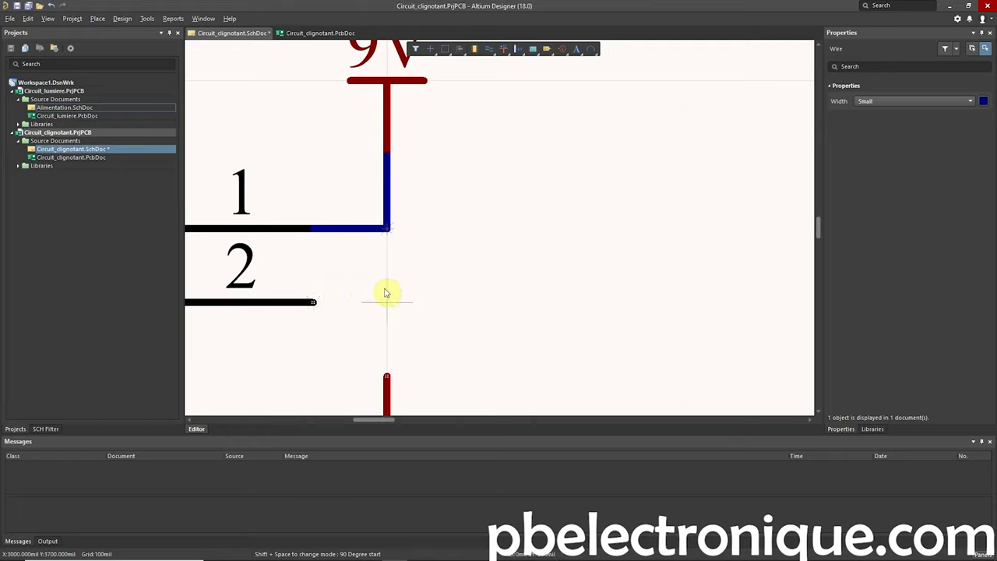
click(327, 312)
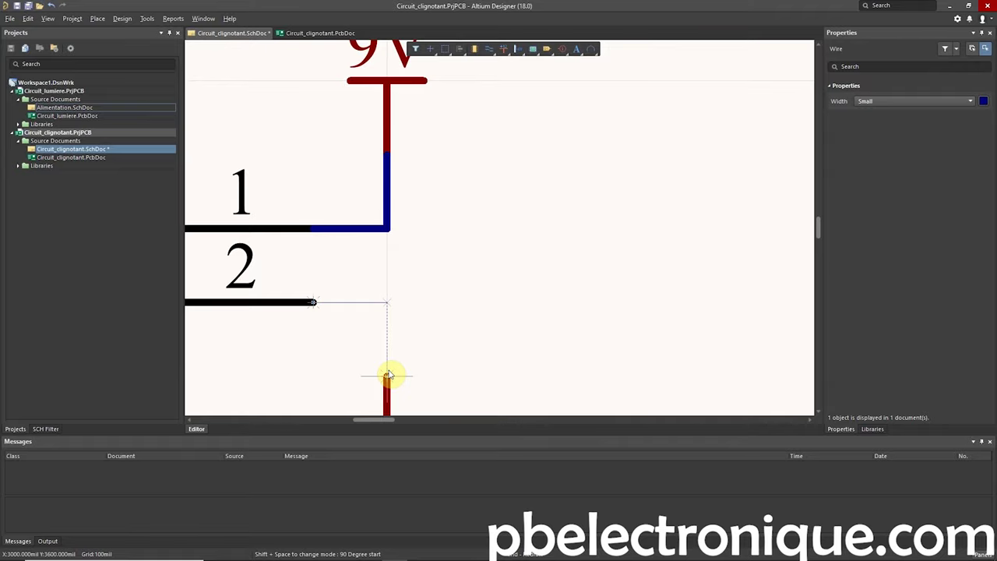
click(388, 376)
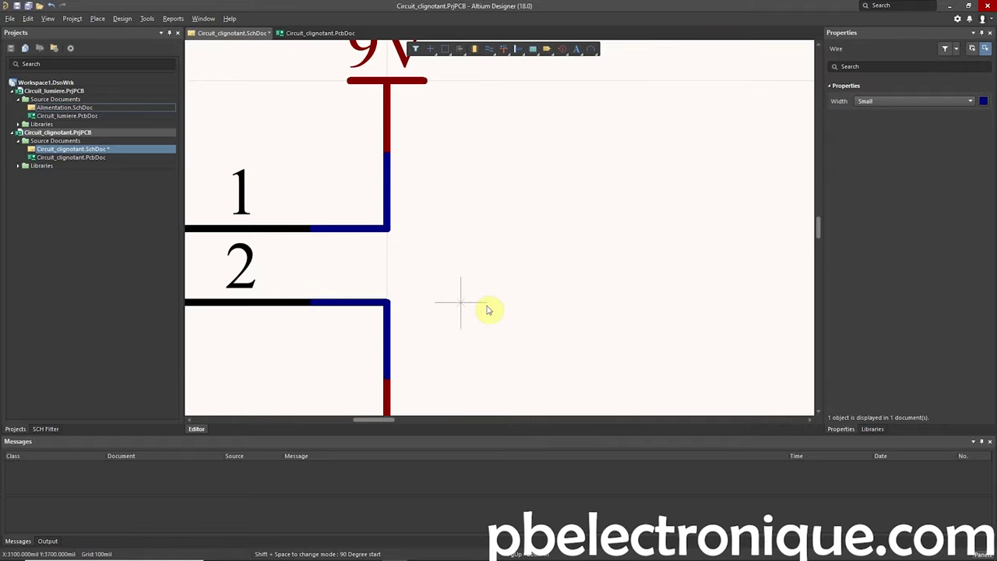
ctrl+scroll(487, 310, down, 3)
ctrl+scroll(461, 307, down, 2)
scroll(485, 314, right, 3)
scroll(512, 305, right, 3)
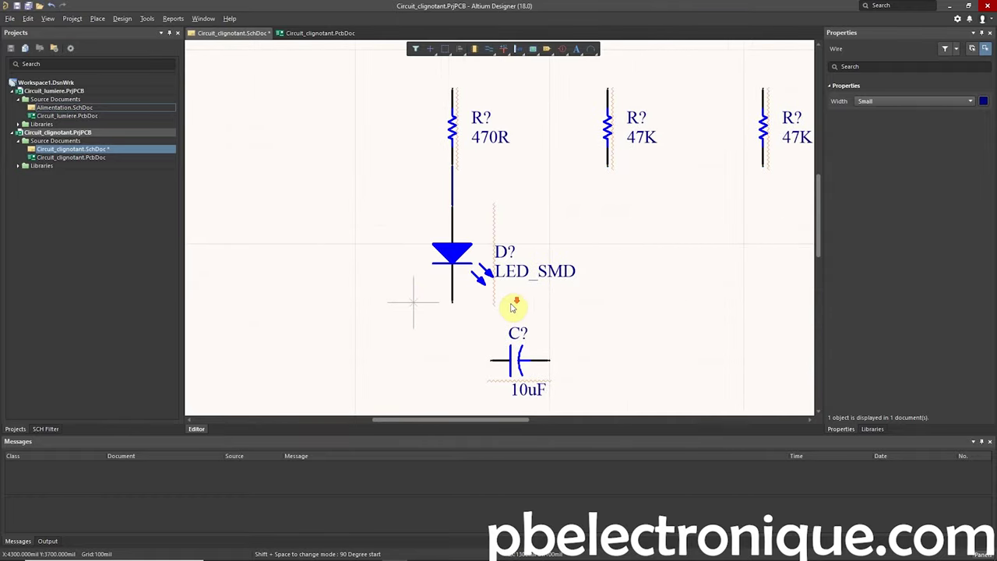
Wire the transistor's pin 1 up to the LED's lower pin
scroll(512, 307, right, 3)
scroll(343, 272, down, 3)
scroll(358, 293, down, 1)
click(368, 304)
ctrl+scroll(360, 300, up, 1)
ctrl+scroll(360, 300, up, 1)
key(shift+space)
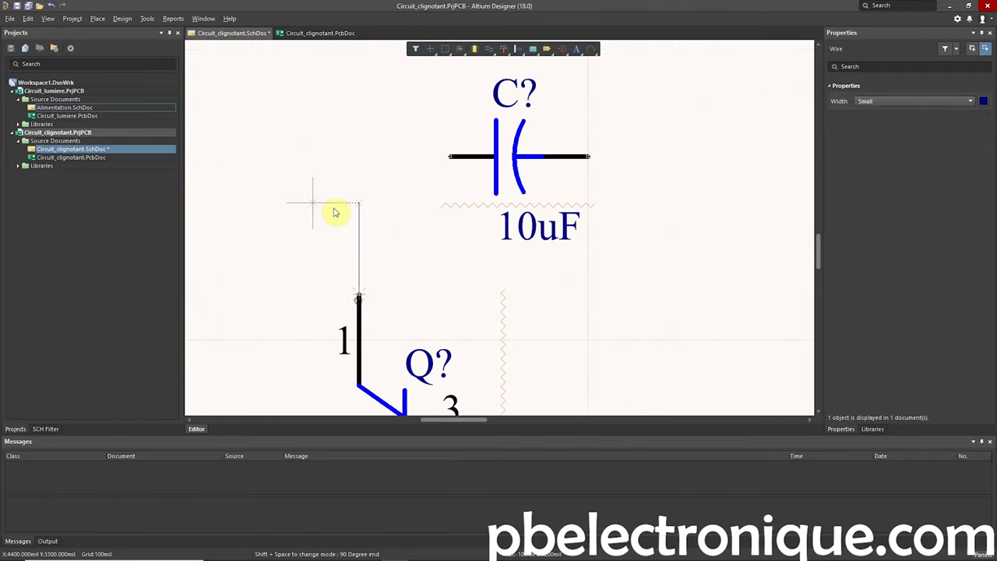
scroll(331, 209, up, 3)
scroll(366, 148, up, 1)
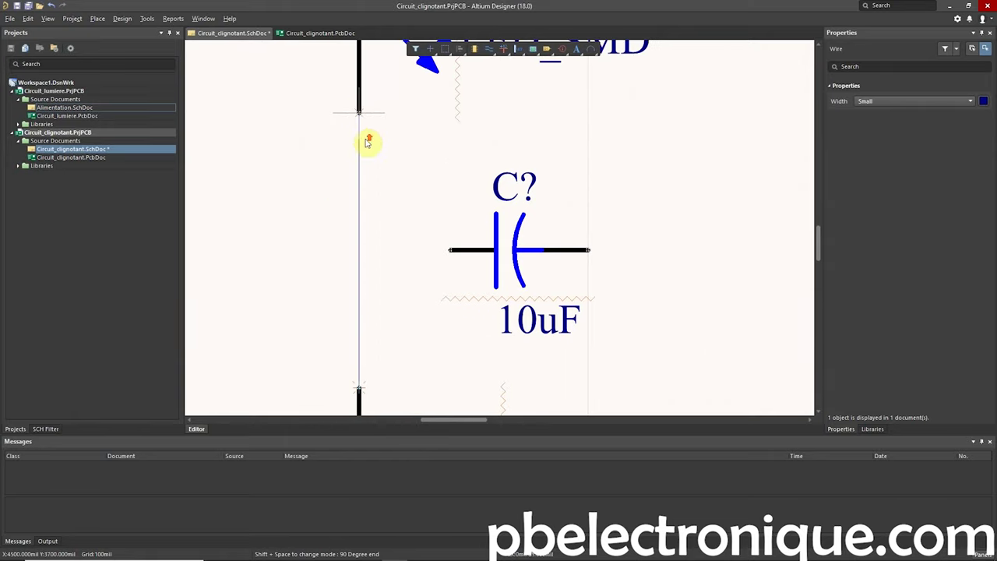
scroll(362, 164, up, 2)
scroll(367, 211, up, 2)
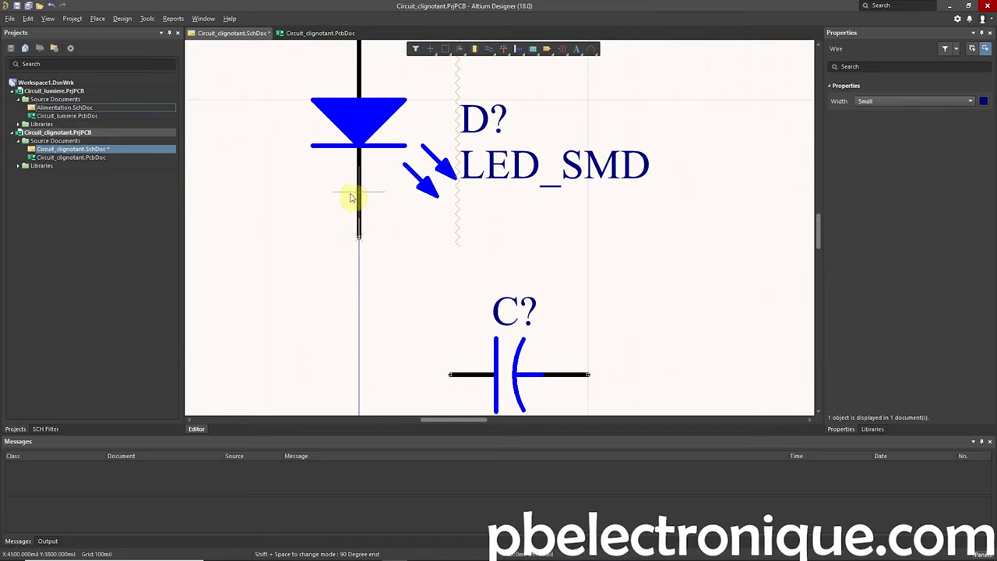
click(361, 193)
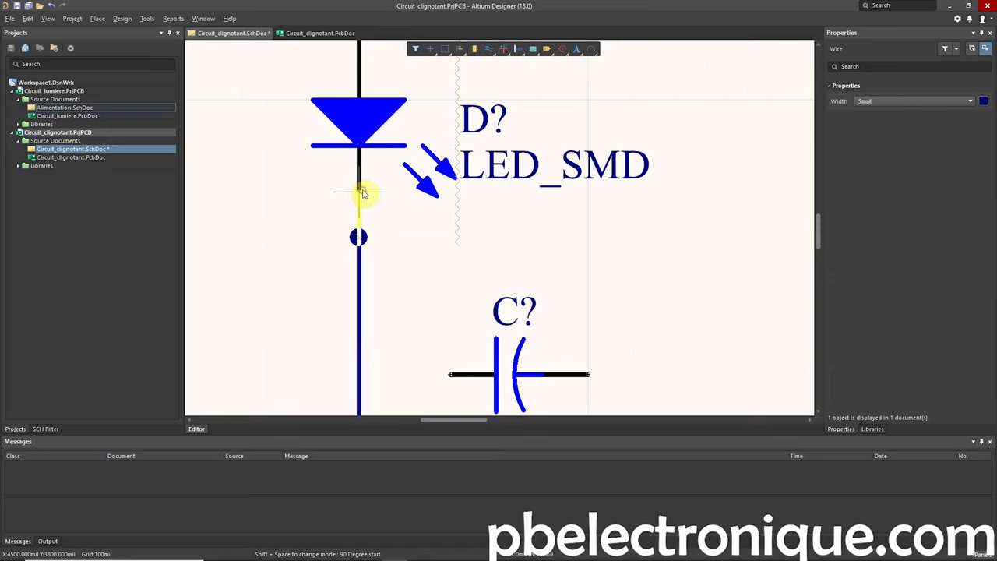
Straighten the wire below the LED, removing its extra middle vertex and junction
click(359, 238)
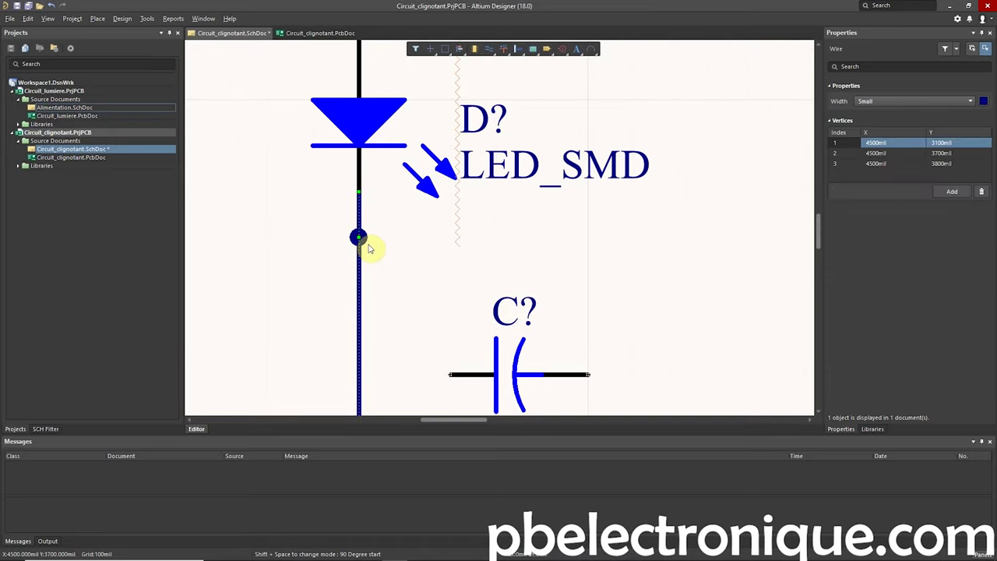
click(395, 258)
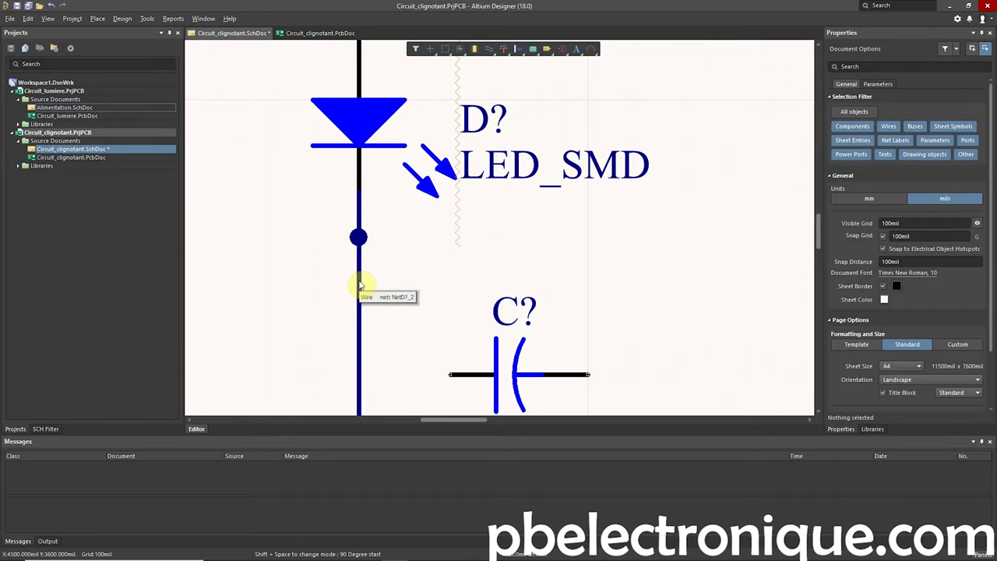
click(360, 286)
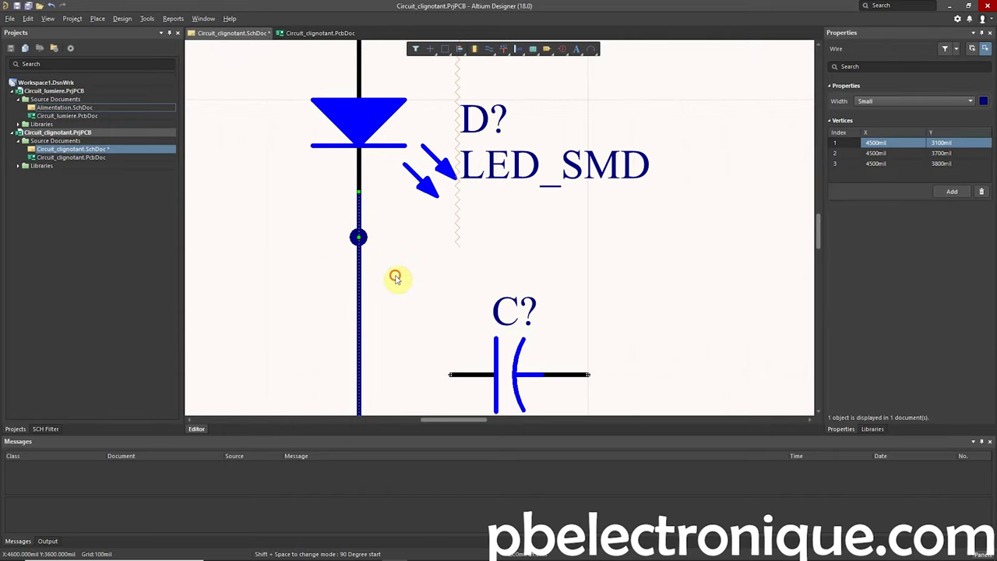
click(395, 278)
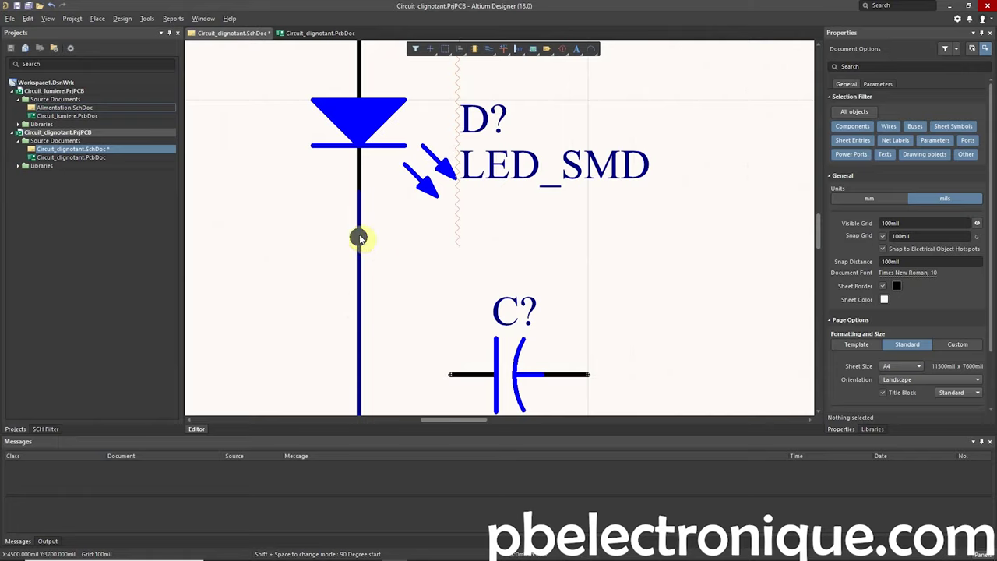
click(356, 277)
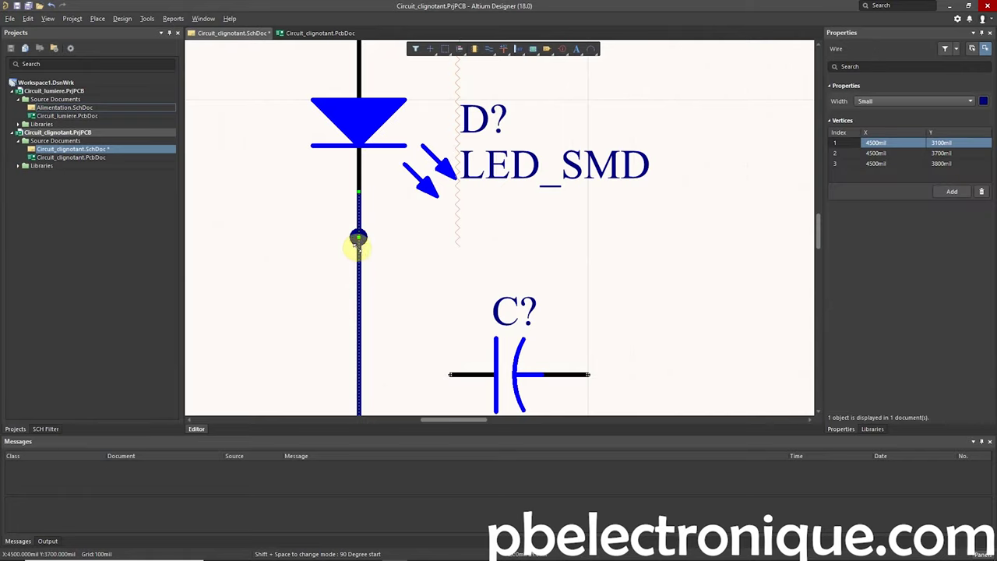
drag(359, 237, 360, 225)
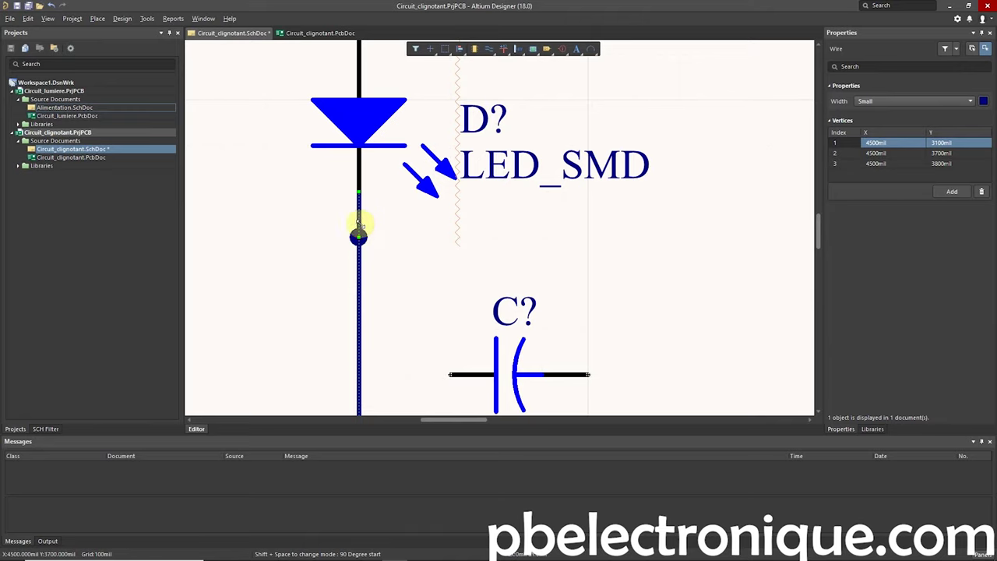
click(394, 274)
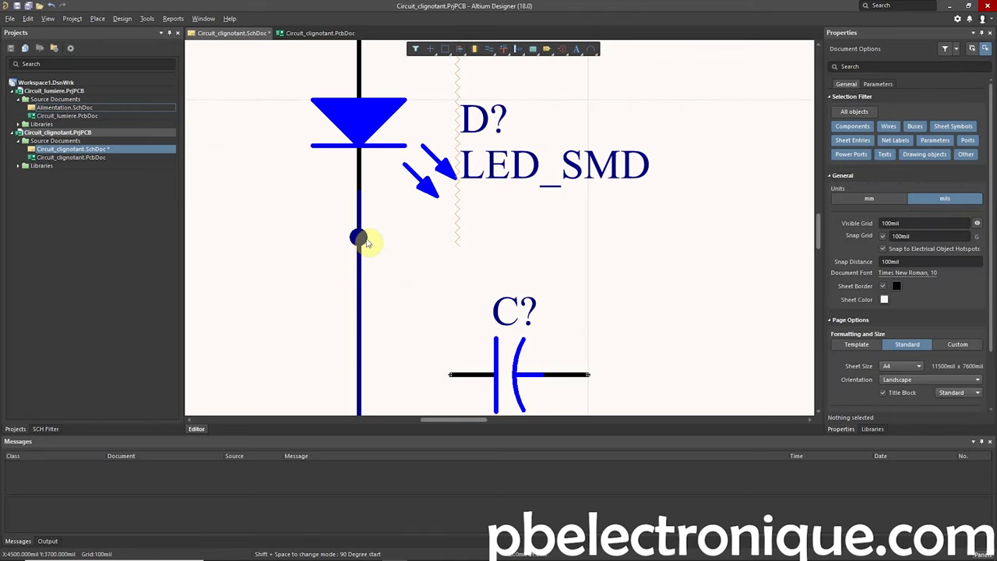
click(361, 267)
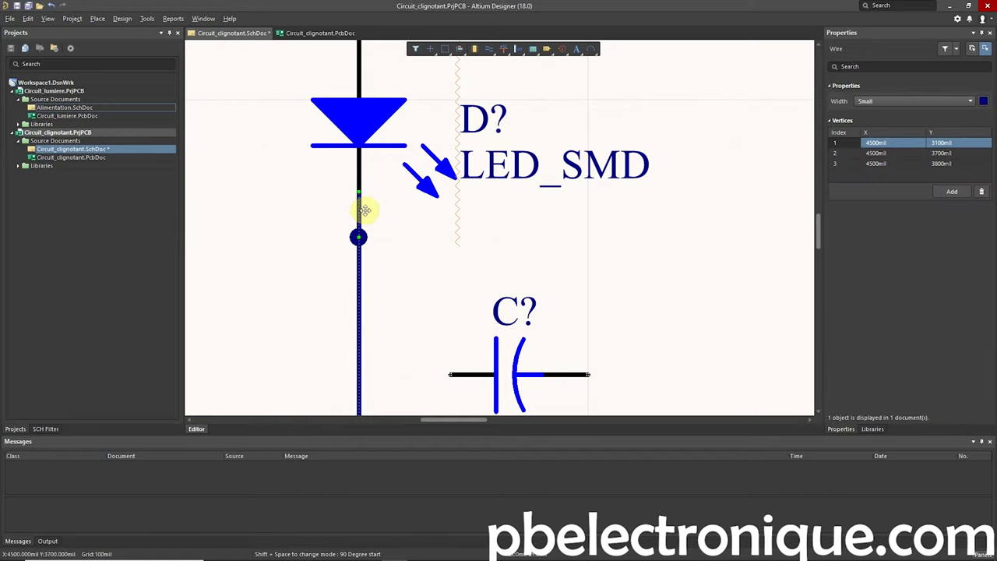
drag(361, 193, 359, 233)
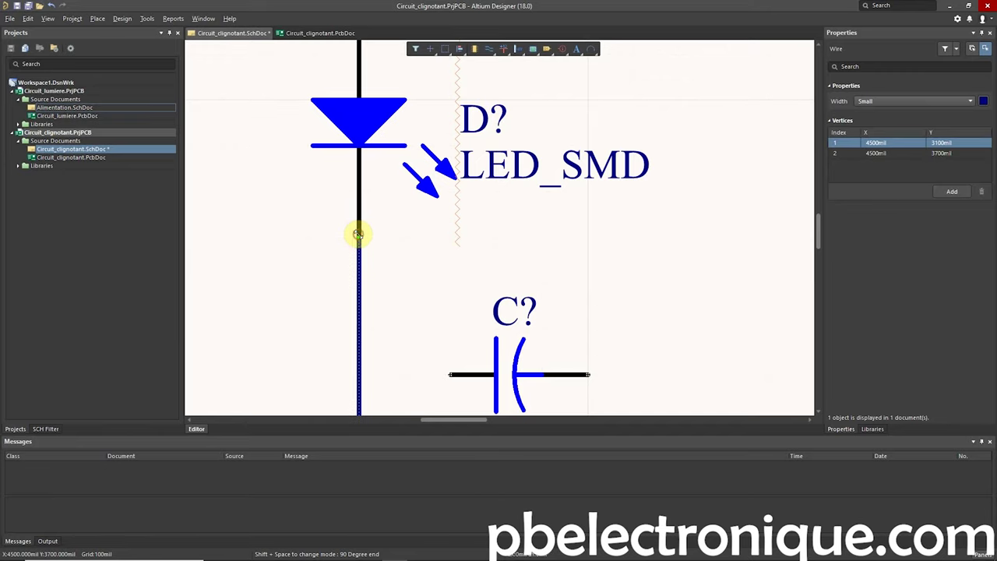
click(389, 263)
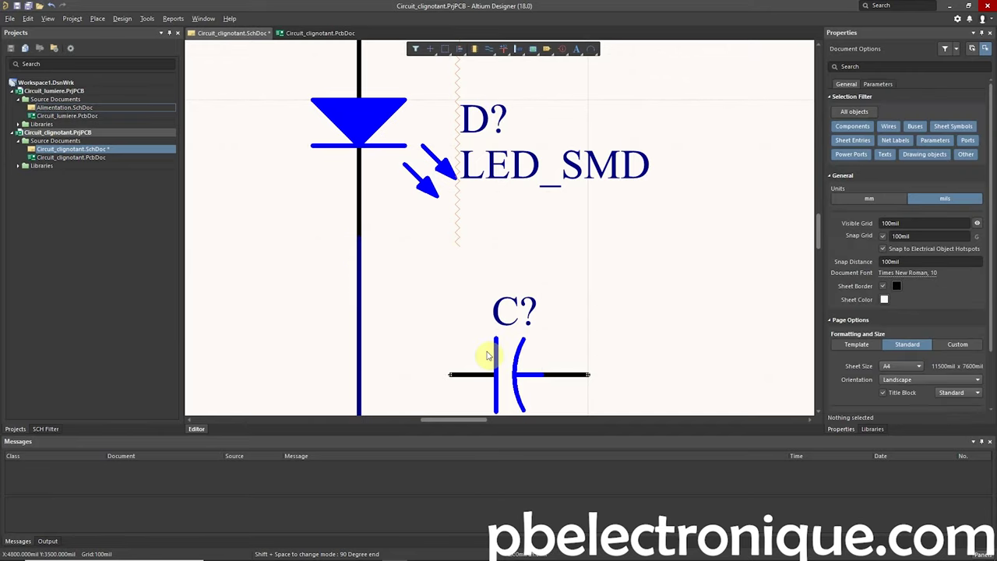
Draw a wire from the 10uF capacitor's left pin to the vertical wire, then delete it
scroll(401, 282, down, 3)
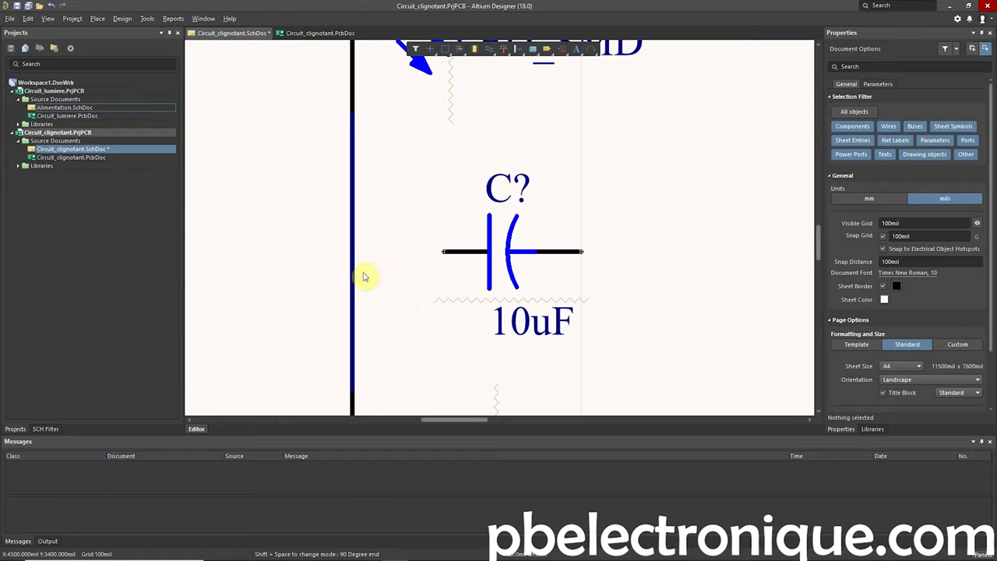
key(ctrl+w)
click(442, 251)
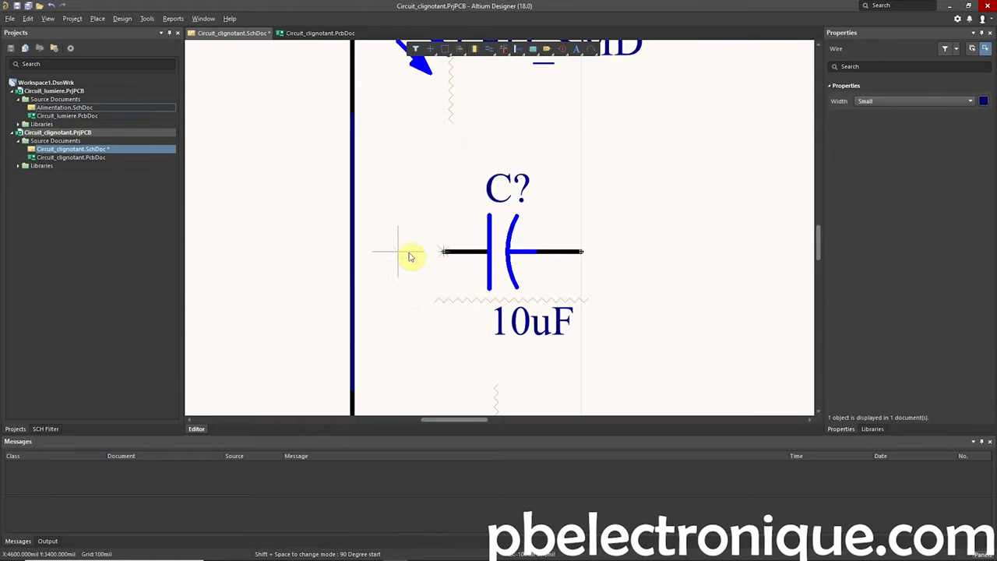
click(353, 252)
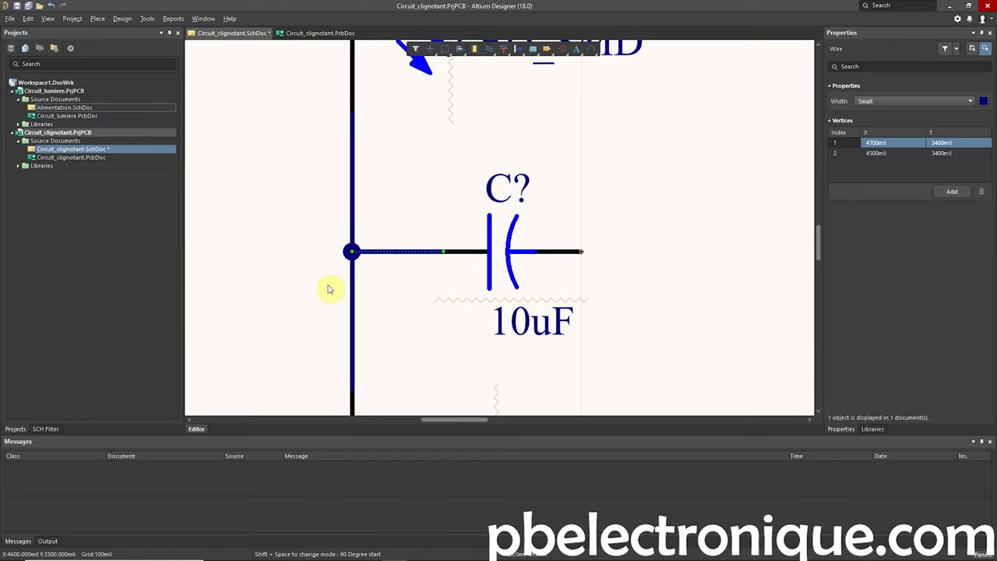
key(Escape)
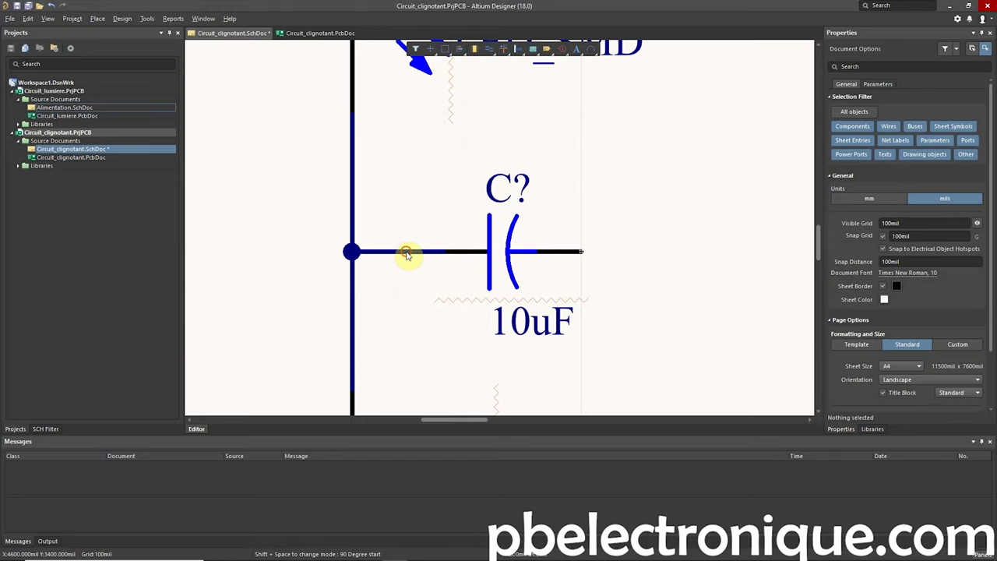
click(406, 254)
key(Delete)
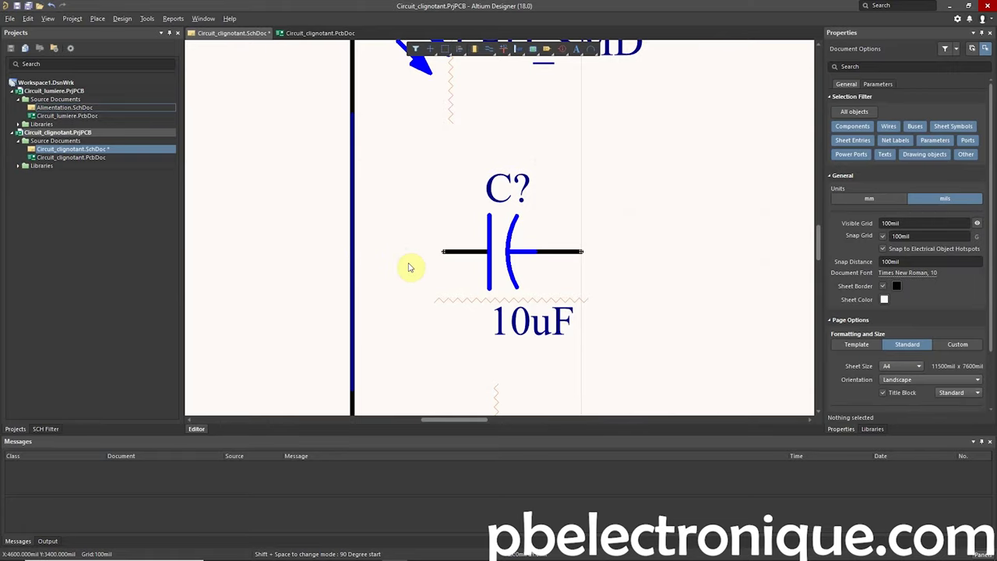
Redraw the wire from the capacitor's left pin across and past the vertical wire
key(ctrl+w)
click(442, 251)
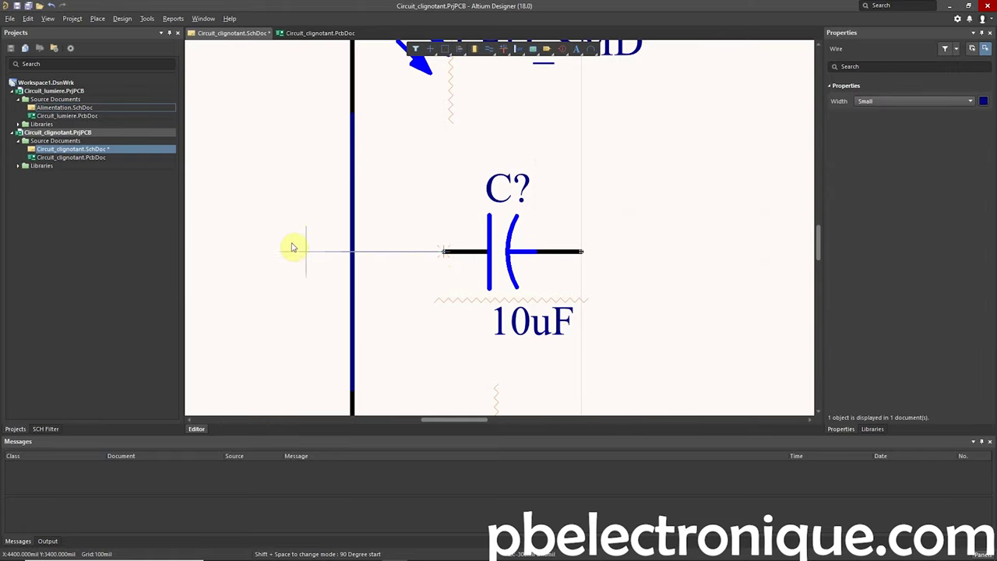
click(261, 251)
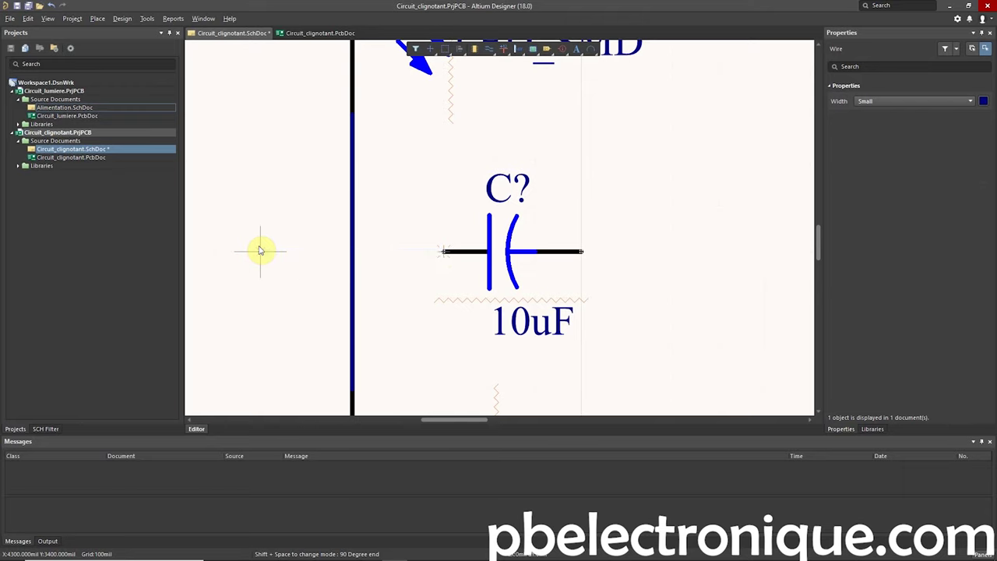
key(Escape)
key(Escape)
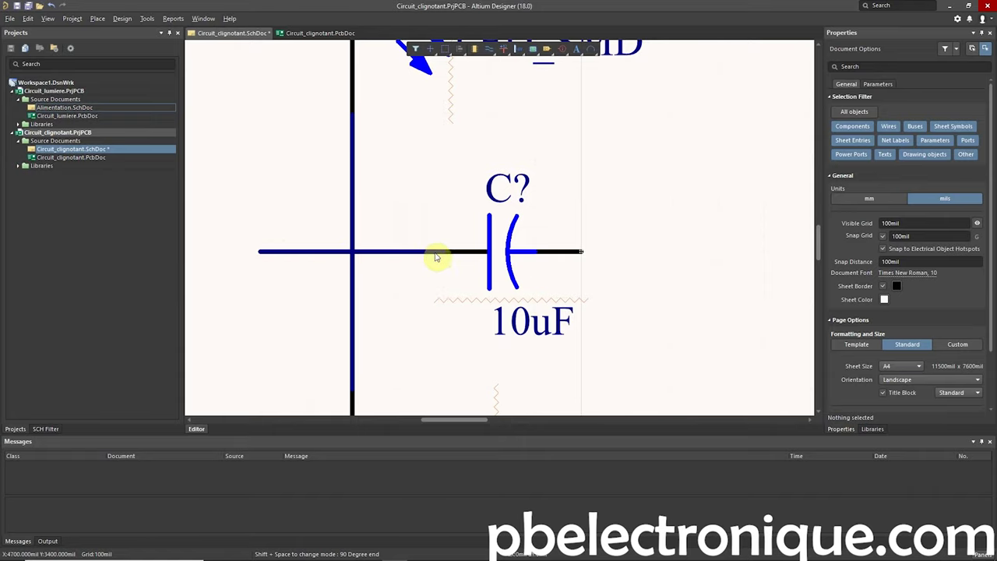
ctrl+scroll(455, 276, down, 2)
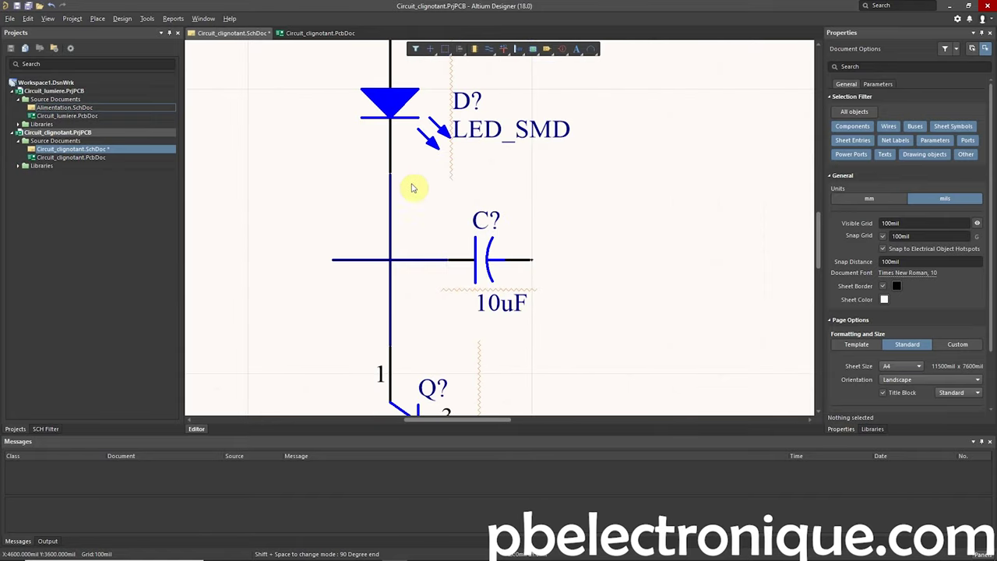
Pull the capacitor wire's left end back onto the vertical wire, leaving a junction
click(376, 261)
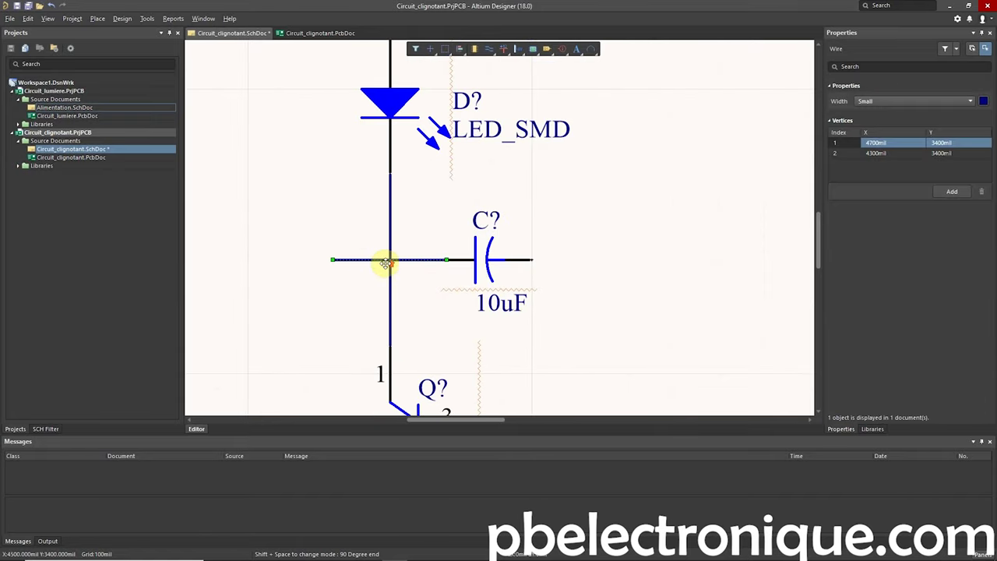
ctrl+scroll(386, 263, up, 2)
drag(292, 260, 392, 258)
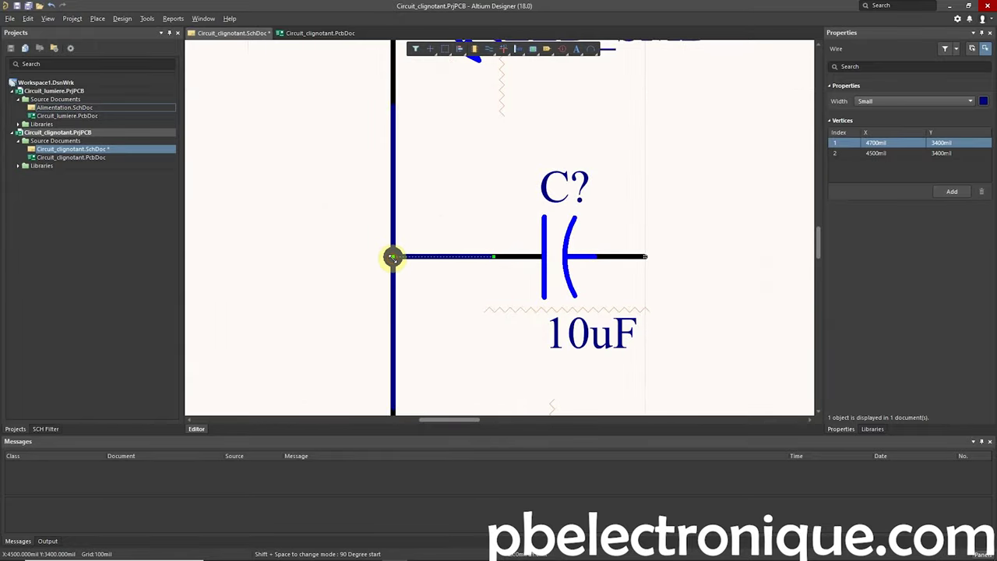
click(354, 269)
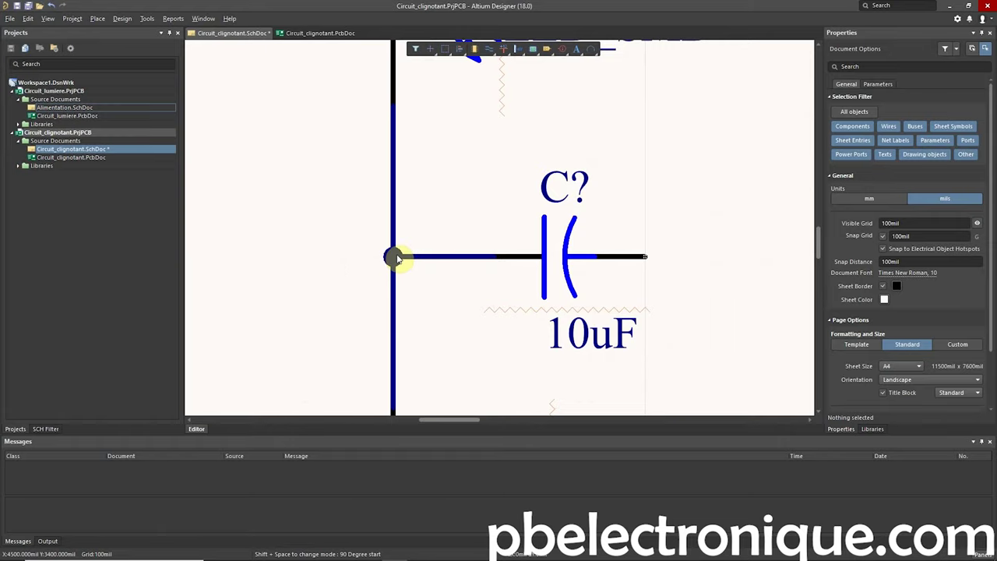
click(434, 254)
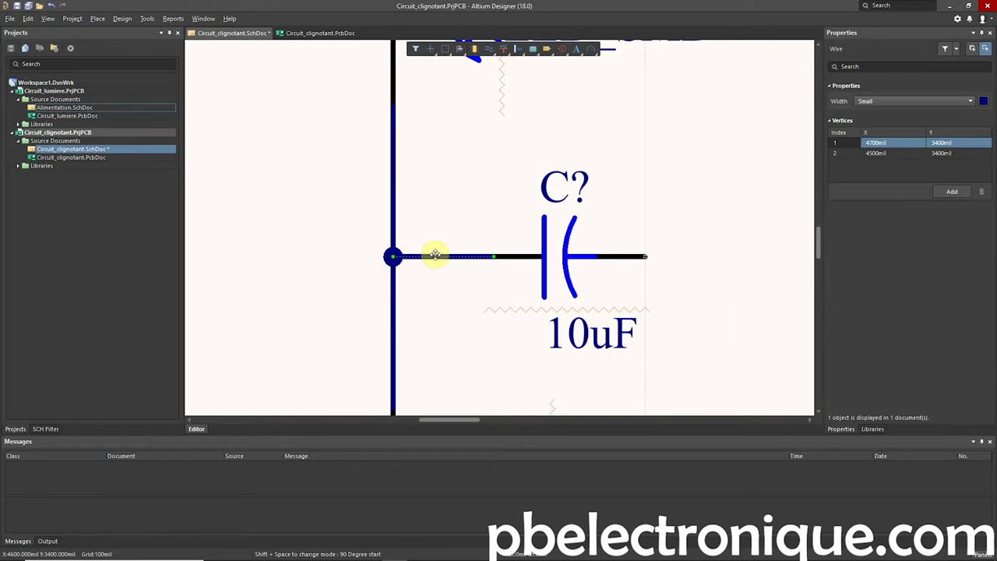
click(445, 307)
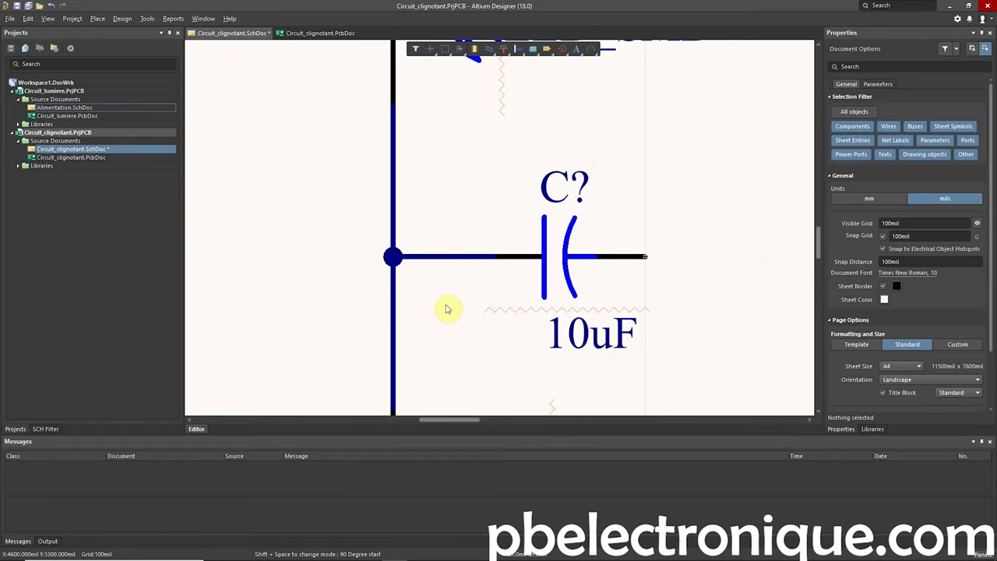
Realign the vertical LED-to-transistor wire and the capacitor wire's junction point
ctrl+scroll(392, 263, down, 2)
click(394, 277)
drag(389, 278, 360, 279)
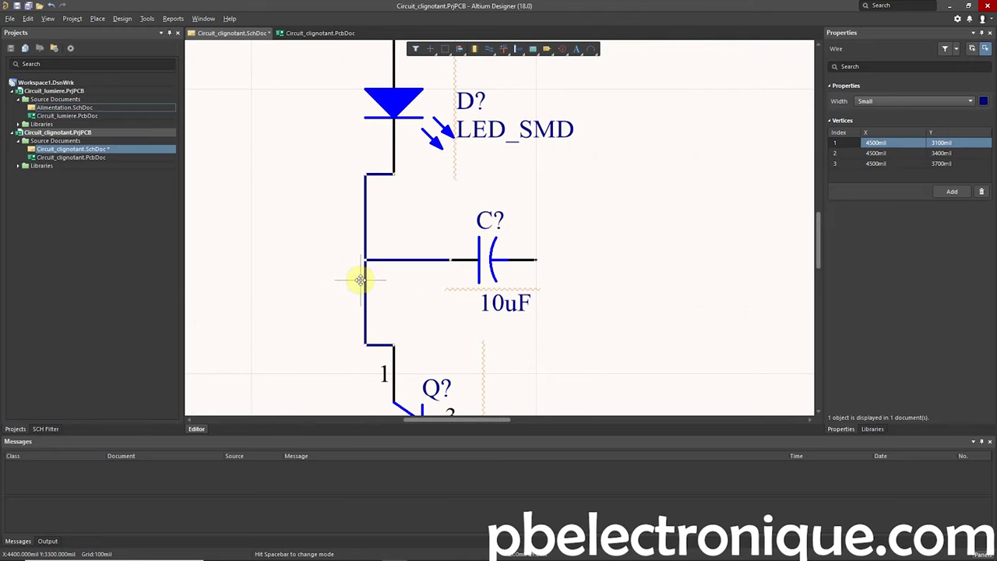
key(ctrl+z)
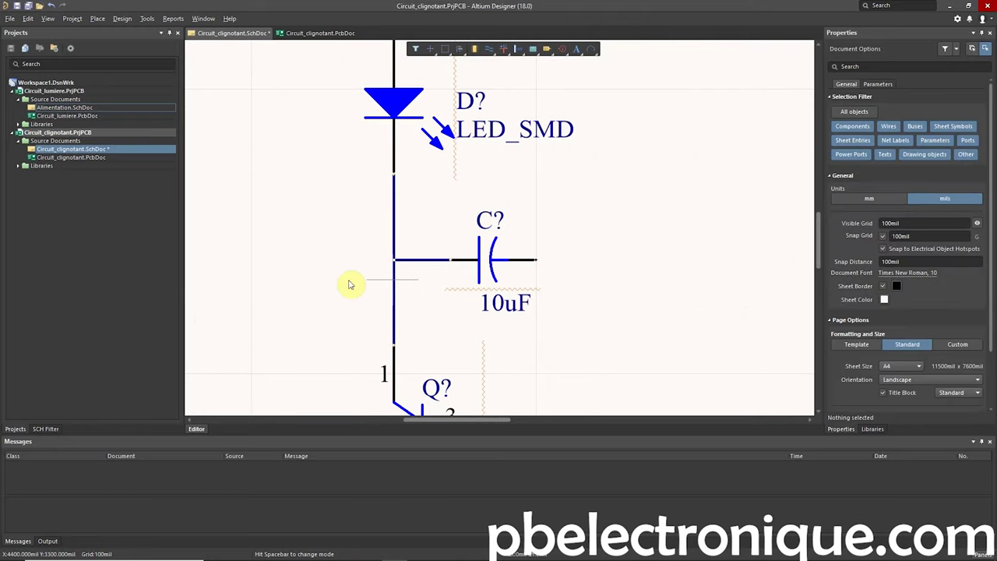
drag(413, 262, 417, 230)
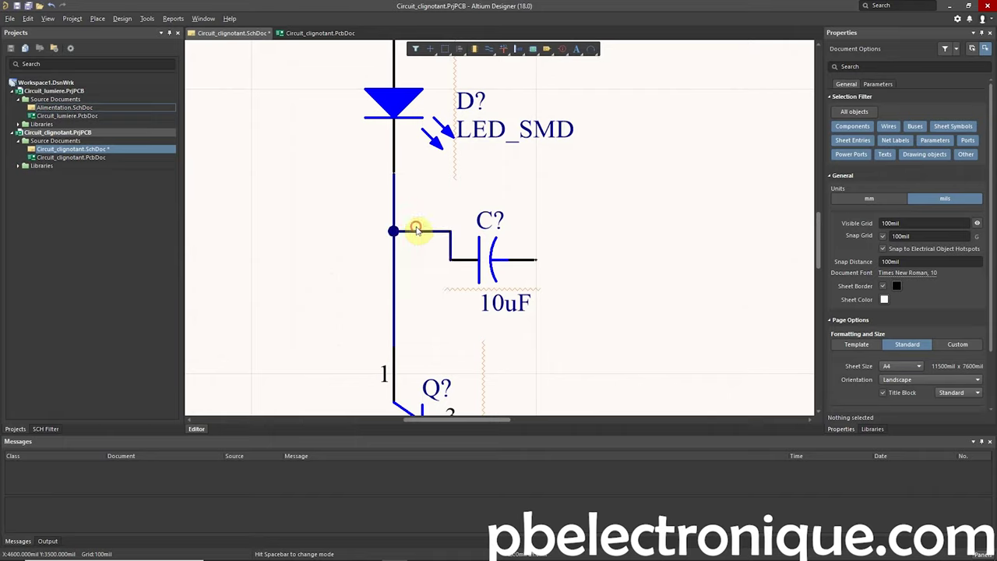
drag(417, 229, 417, 260)
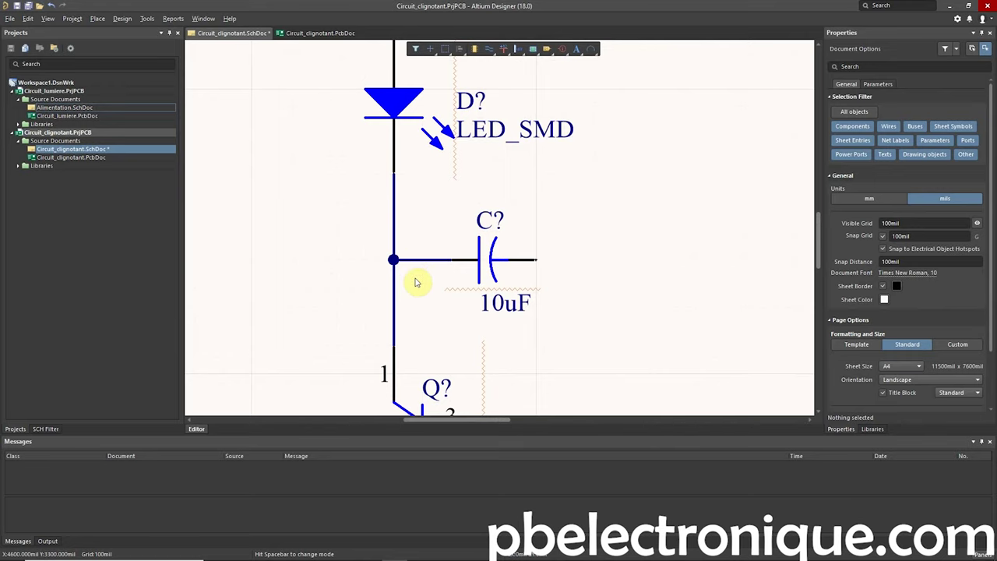
ctrl+scroll(416, 284, down, 1)
ctrl+scroll(413, 287, down, 1)
drag(395, 289, 387, 288)
click(394, 269)
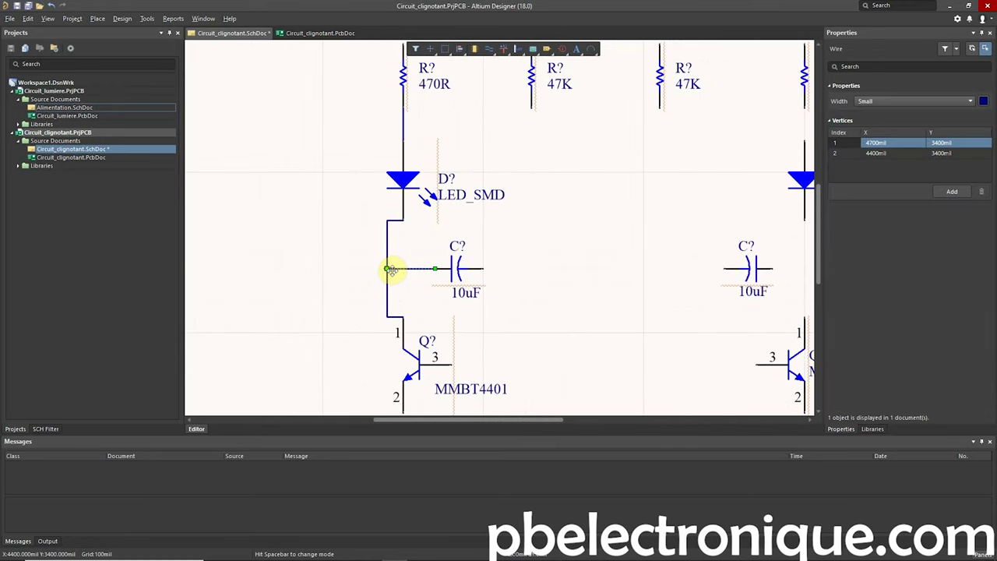
drag(394, 285, 402, 284)
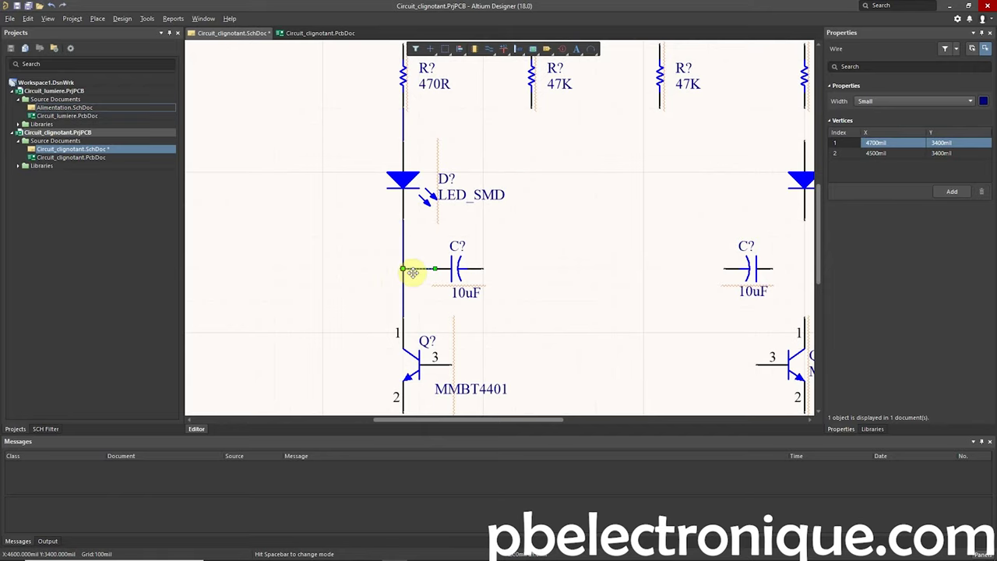
click(420, 280)
Place a wire from the vertical LED-transistor wire to the left capacitor's pin
right_click(422, 284)
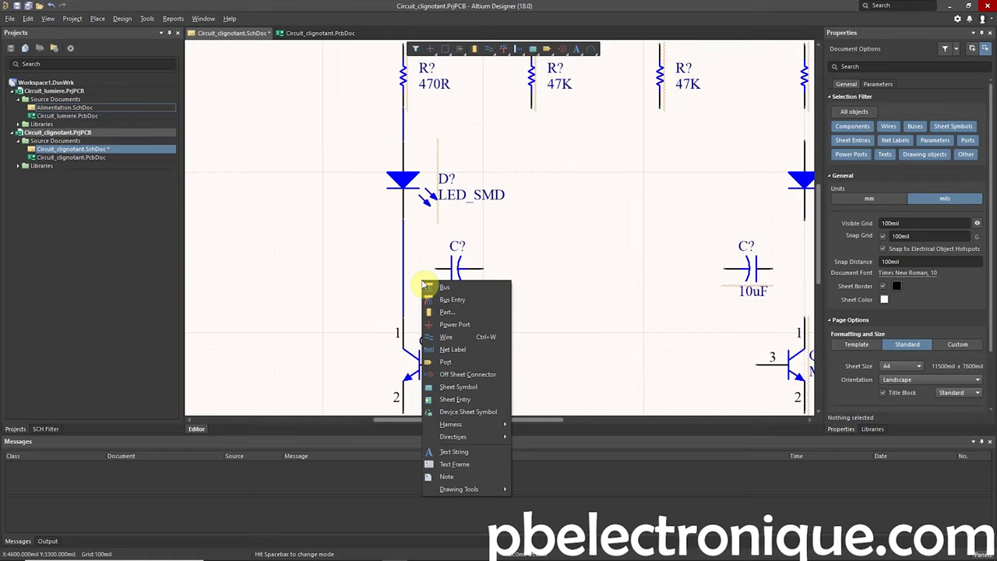
key(w)
click(374, 270)
right_click(374, 271)
Reposition the vertical LED-to-transistor wire so it meets the capacitor junction
drag(403, 281, 398, 279)
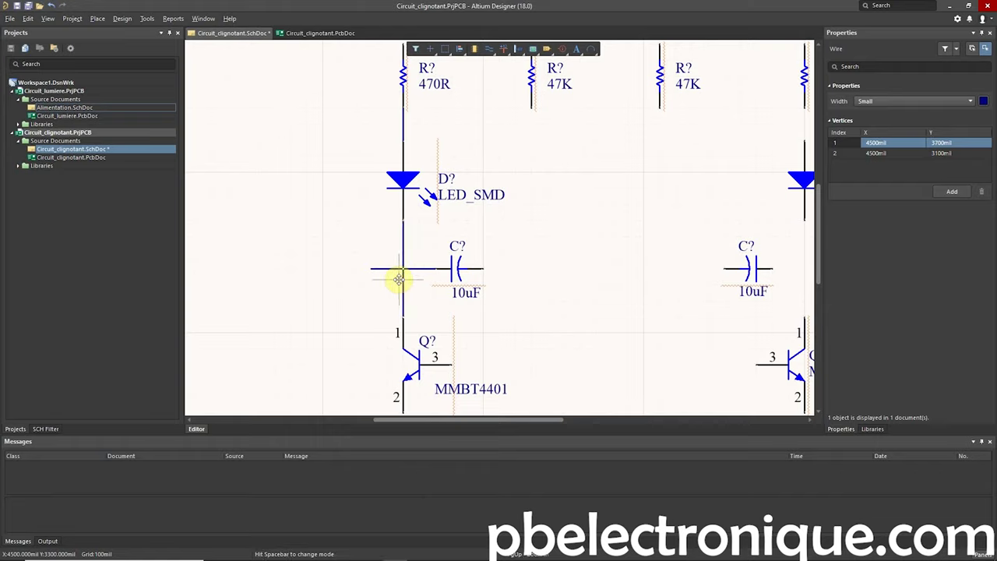
drag(398, 279, 413, 270)
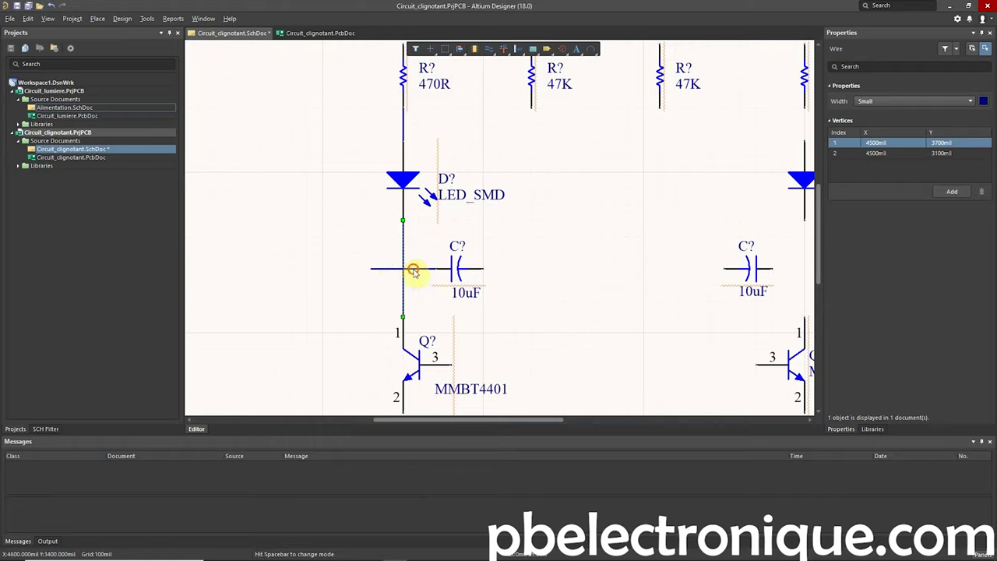
click(368, 268)
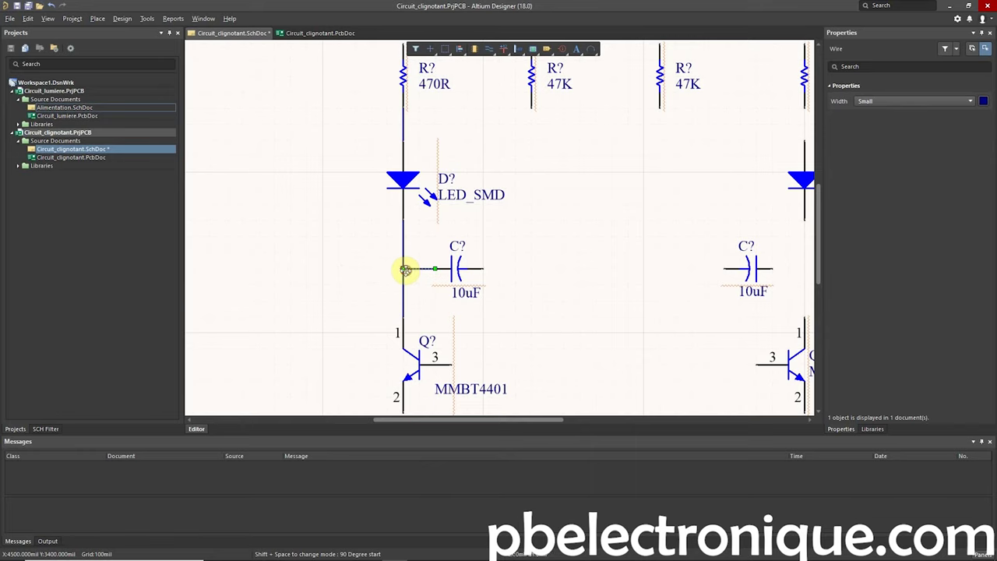
key(Escape)
ctrl+scroll(414, 282, down, 2)
ctrl+scroll(525, 287, down, 1)
scroll(529, 268, down, 1)
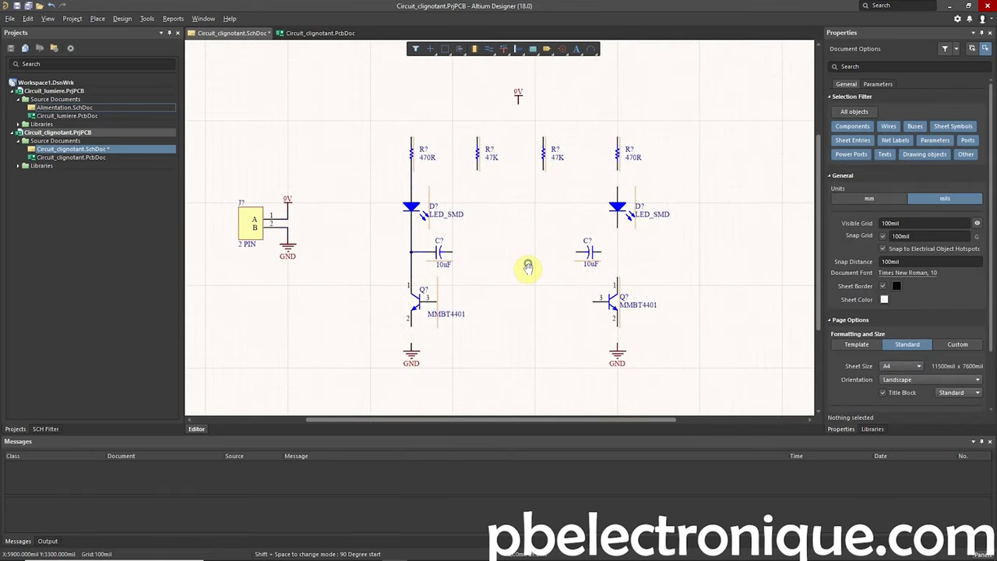
Wire the right transistor's pin 2 to GND, pin 1 to the right LED, and the LED to the resistor
key(ctrl+w)
ctrl+scroll(463, 339, up, 1)
ctrl+scroll(423, 338, up, 1)
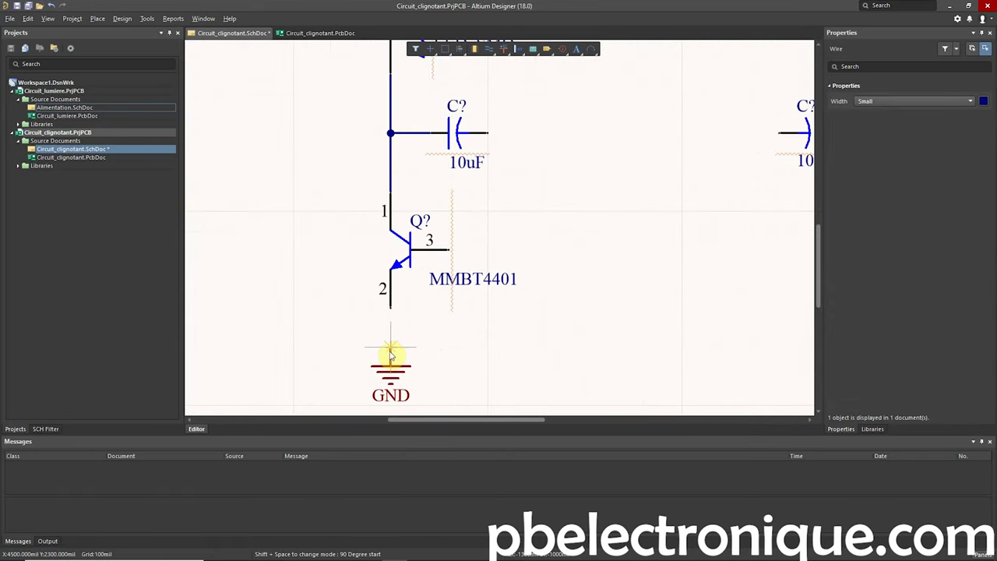
ctrl+scroll(514, 326, down, 2)
ctrl+scroll(668, 336, up, 1)
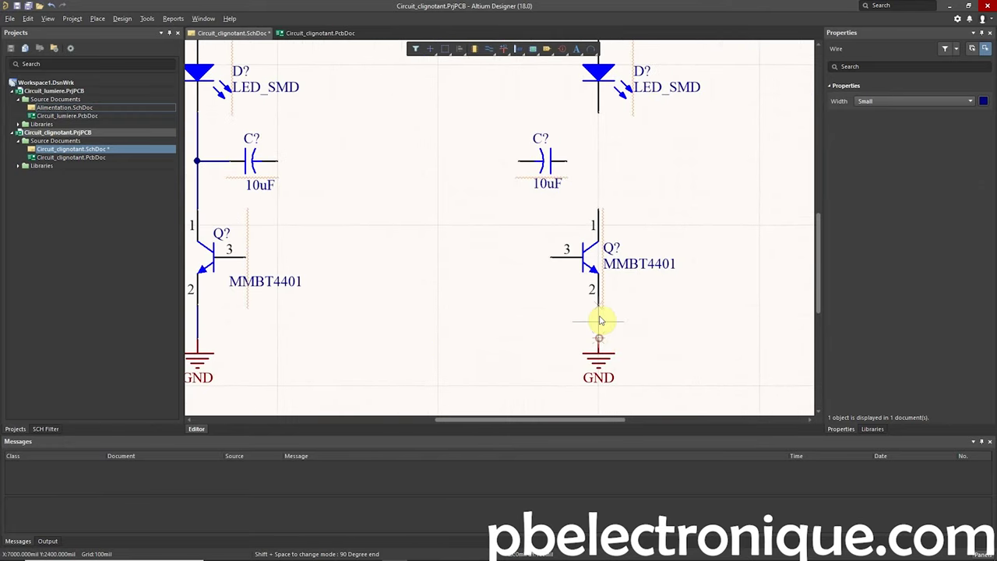
click(598, 340)
click(598, 210)
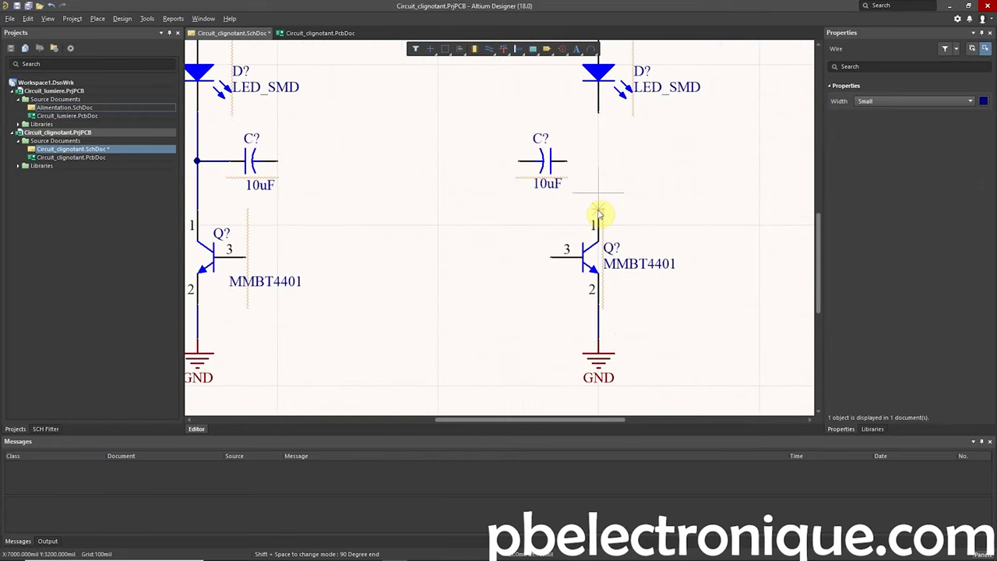
click(600, 117)
scroll(574, 210, up, 4)
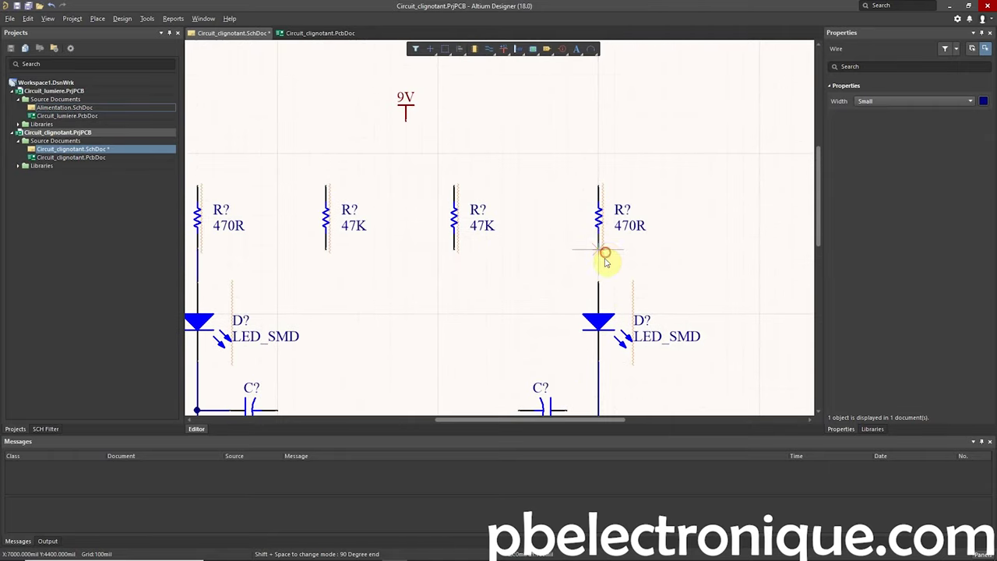
click(597, 287)
click(599, 187)
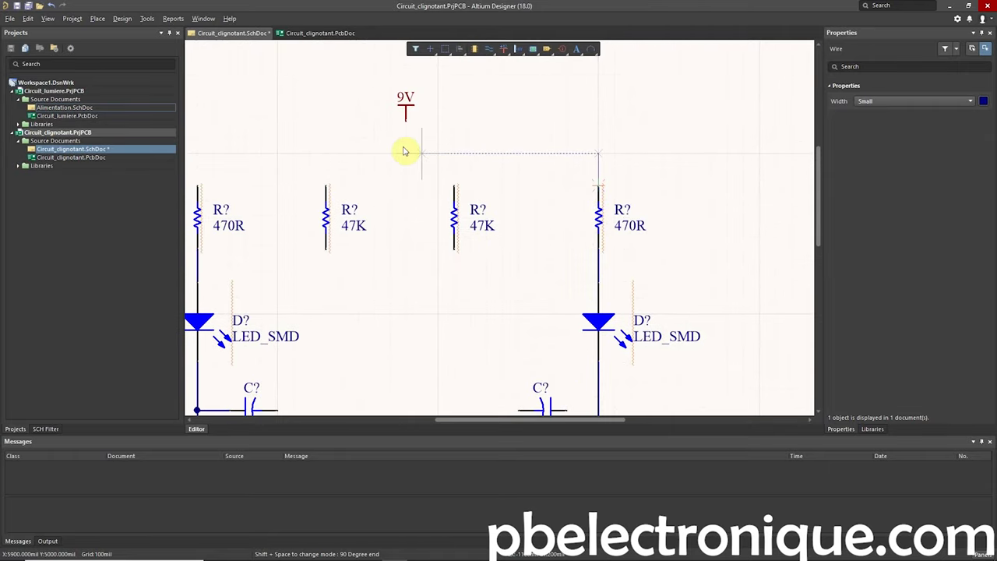
Draw the top rail from the left 470R resistor and join the 9V supply to it
click(275, 153)
click(275, 187)
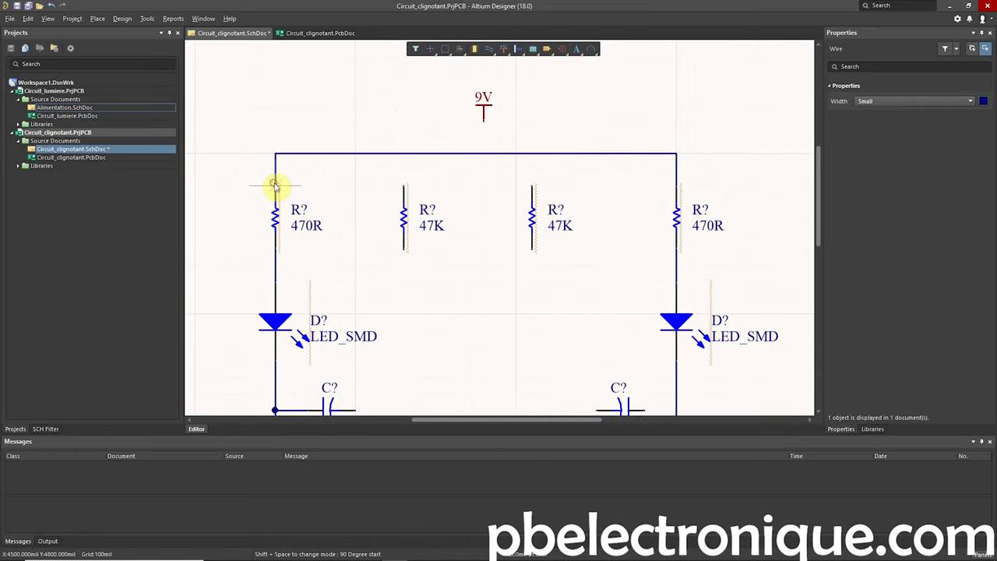
click(486, 117)
click(484, 154)
scroll(446, 246, down, 2)
scroll(436, 249, down, 2)
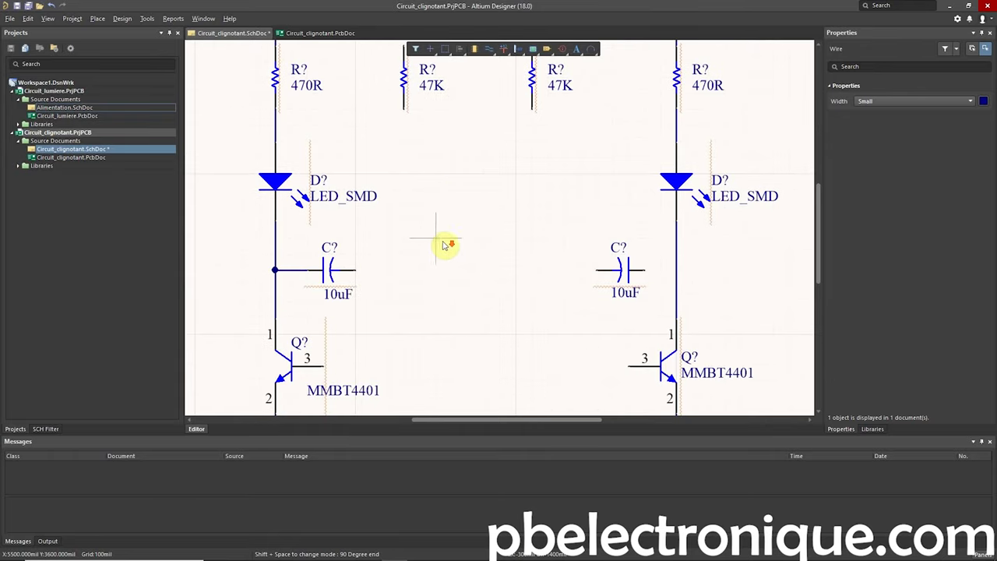
scroll(415, 273, up, 1)
scroll(415, 273, up, 2)
Connect the tops of the second and third resistors to the top rail
click(402, 125)
click(402, 91)
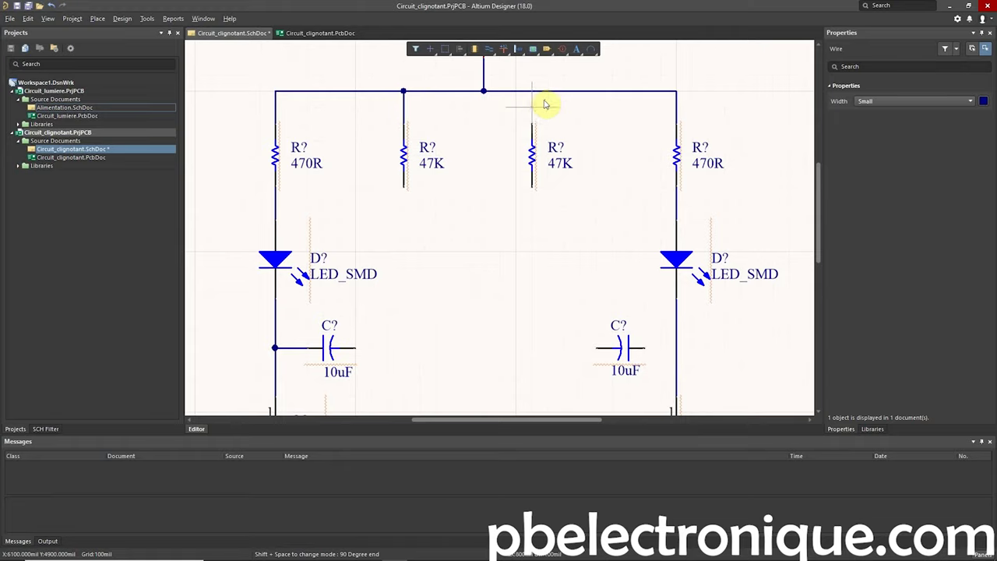
click(531, 124)
click(531, 92)
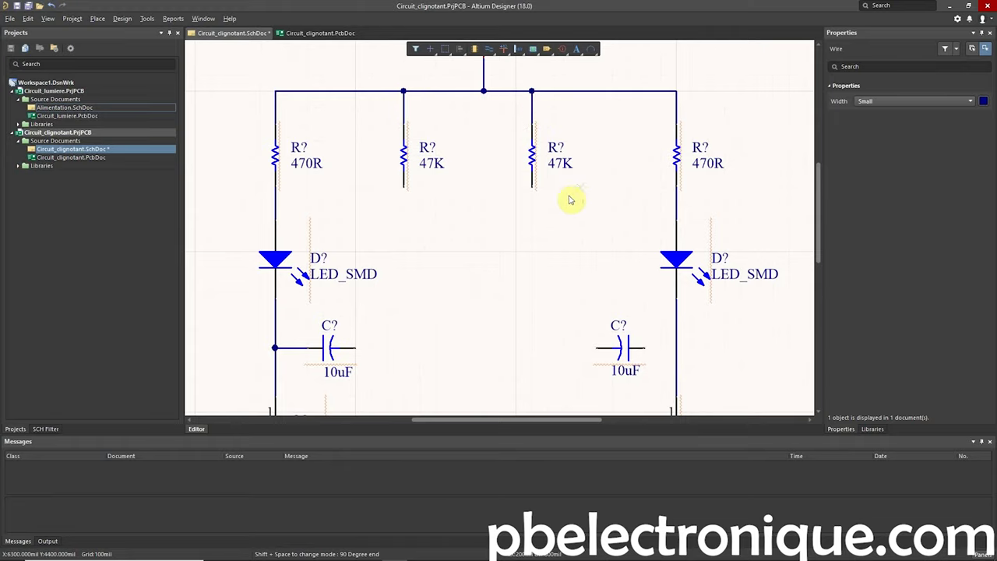
scroll(552, 218, down, 1)
Wire both 47K resistors to their capacitors and the right capacitor to the LED–transistor line
click(597, 301)
click(531, 148)
click(403, 141)
click(355, 301)
click(645, 302)
click(676, 301)
scroll(595, 311, down, 1)
scroll(467, 315, down, 1)
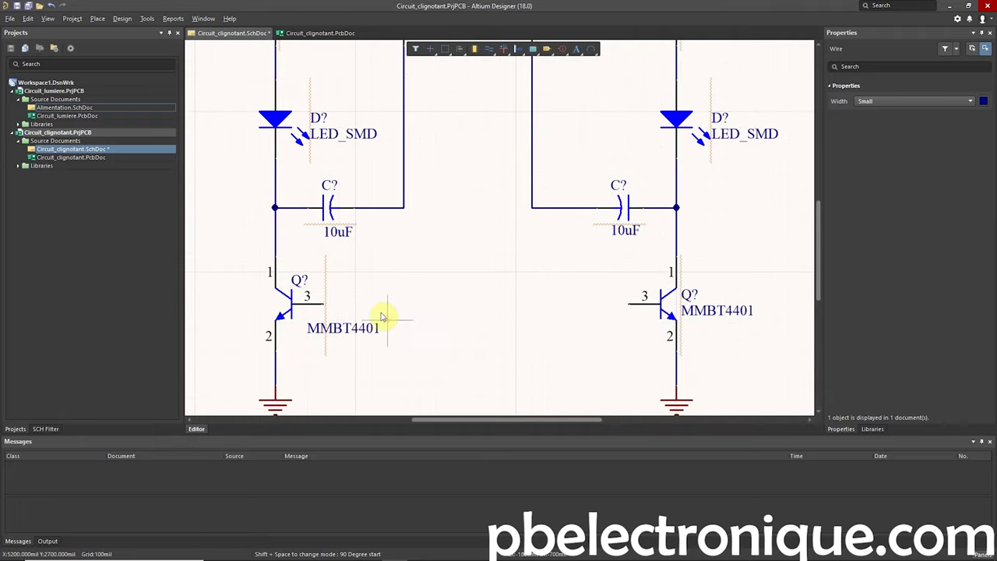
Draw a diagonal wire from the left transistor's base to the opposite capacitor node
click(324, 303)
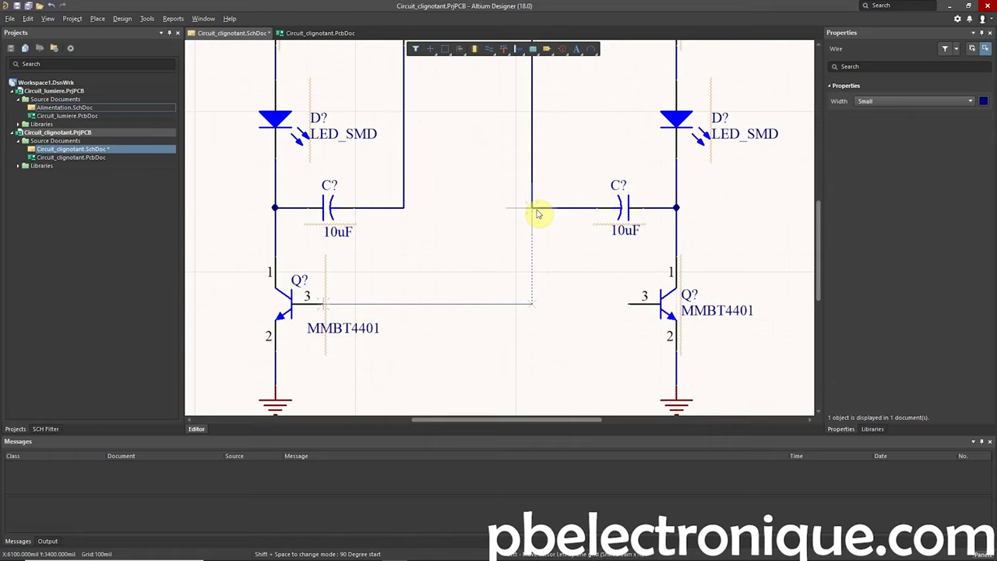
key(shift+space)
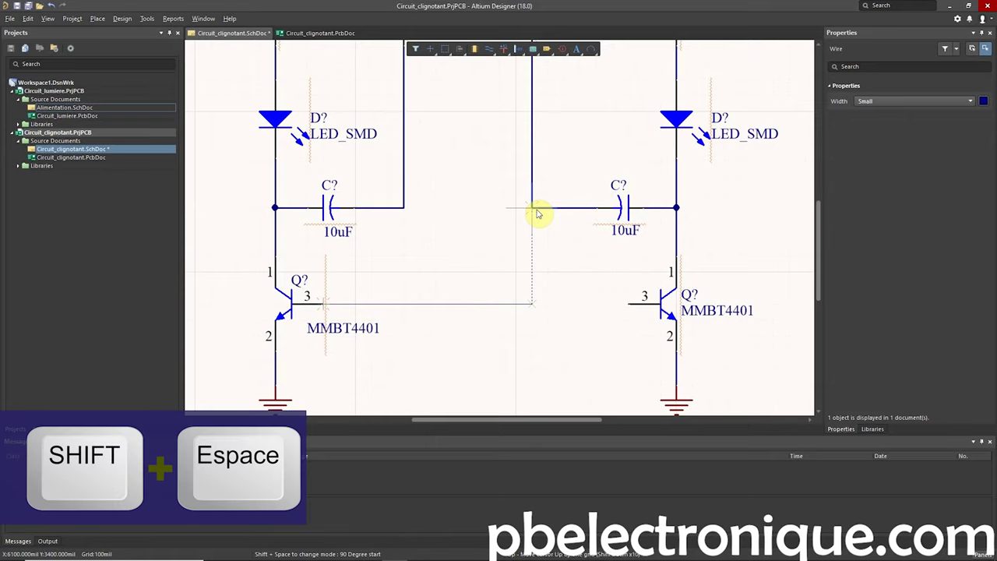
key(shift+space)
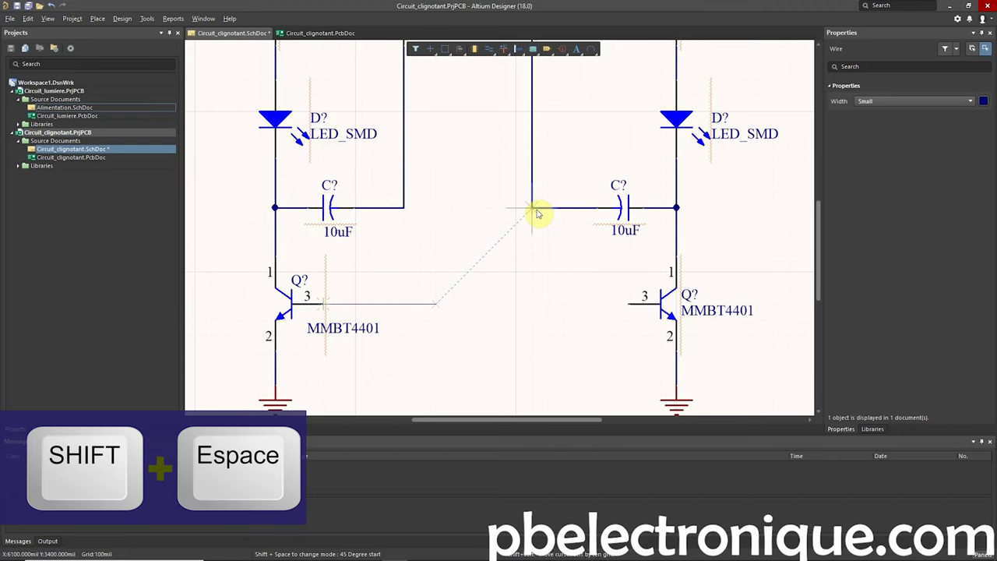
key(shift+space)
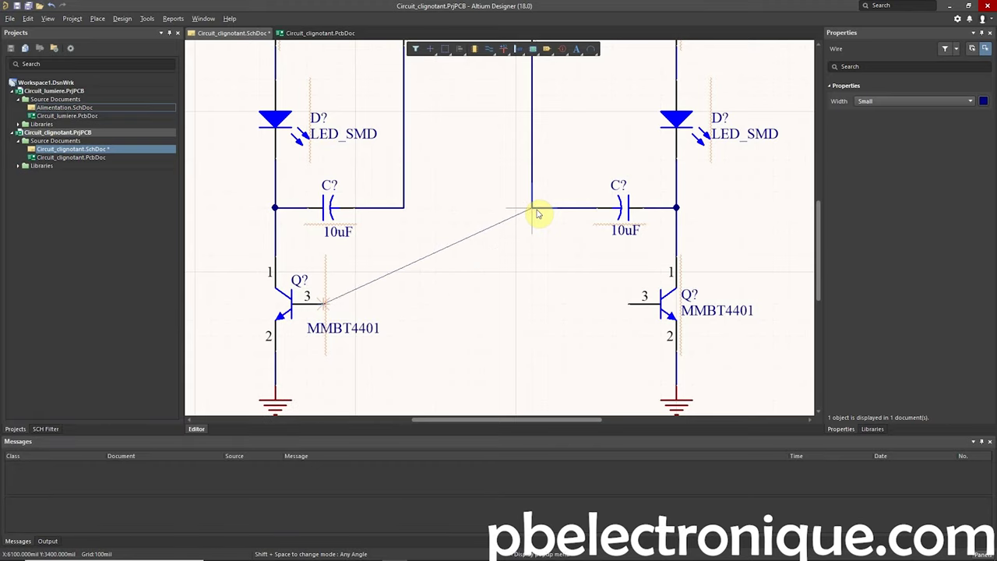
key(shift+space)
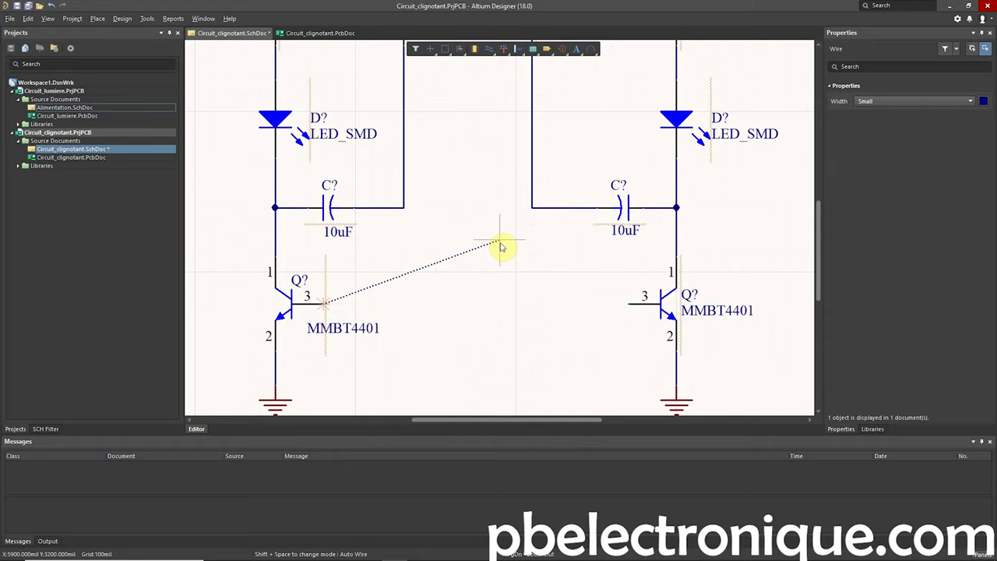
key(shift+space)
key(shift+space)
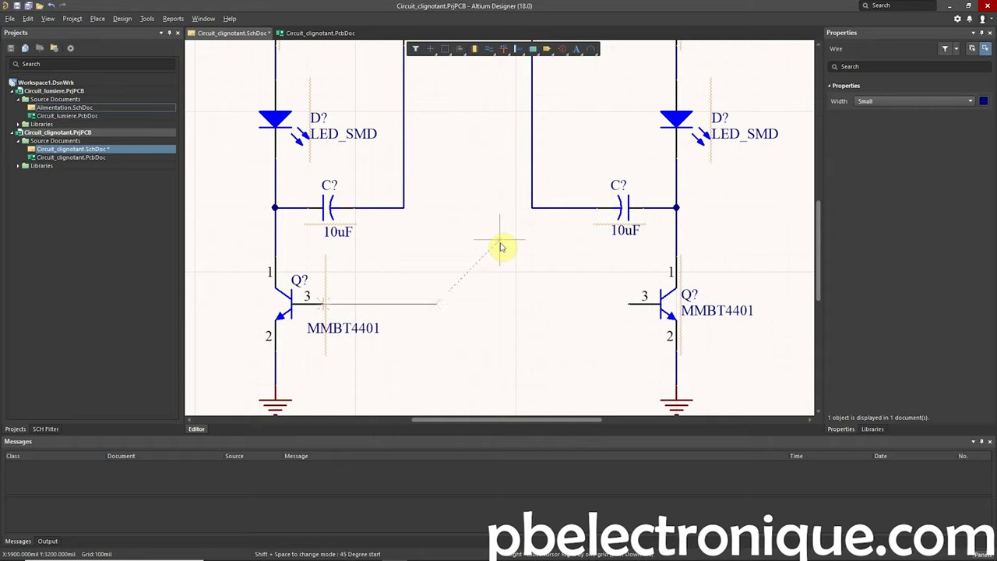
key(shift+space)
key(shift+space)
key(shift+space)
key(shift+space)
key(shift+space)
key(shift+space)
click(531, 208)
Draw the crossing 45° wire from the right transistor's base to the left capacitor node
click(629, 304)
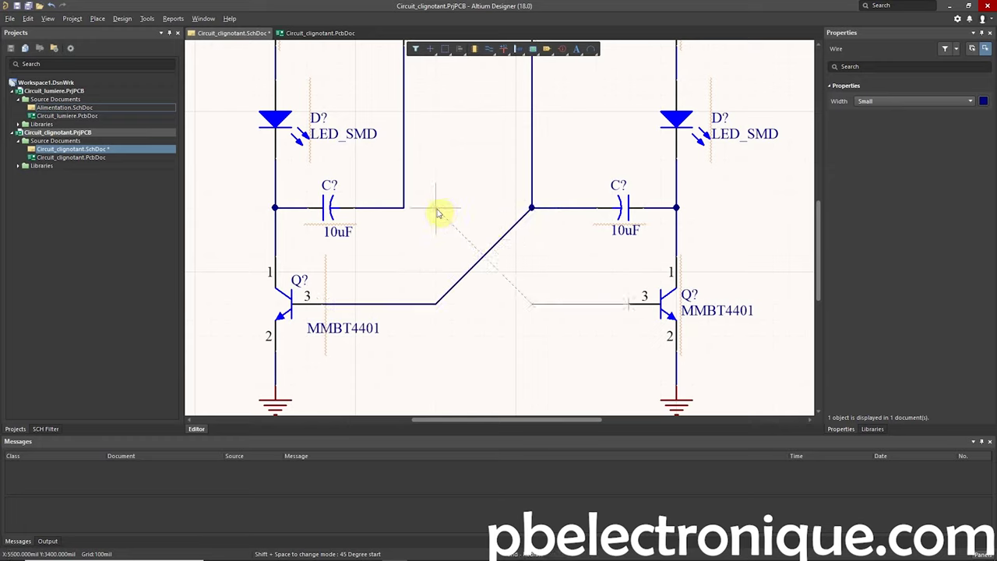
key(shift+space)
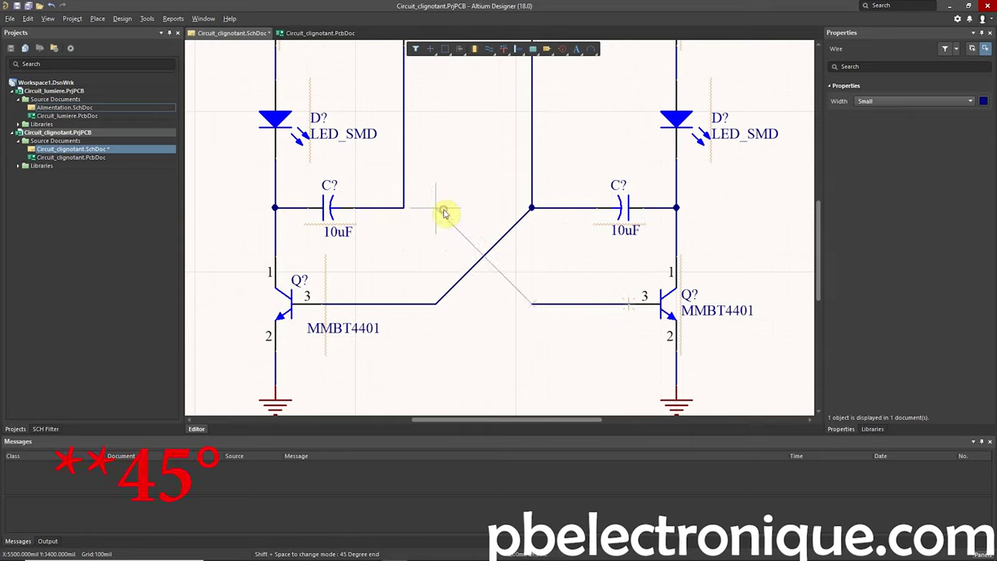
click(438, 210)
click(405, 210)
key(Escape)
ctrl+scroll(409, 265, down, 2)
ctrl+scroll(409, 265, down, 1)
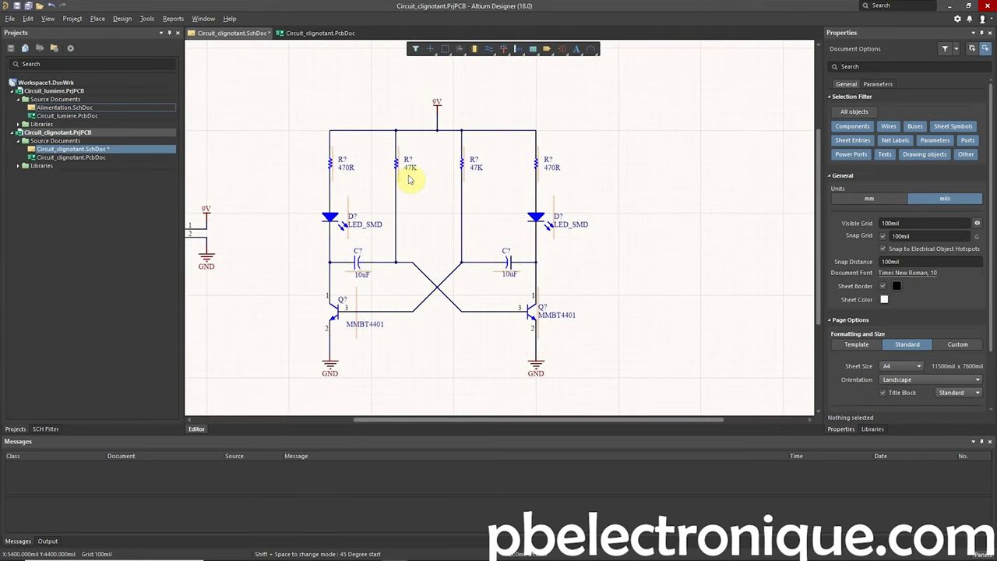
Nudge the 47K resistor right and shift the left component column right
drag(398, 167, 413, 185)
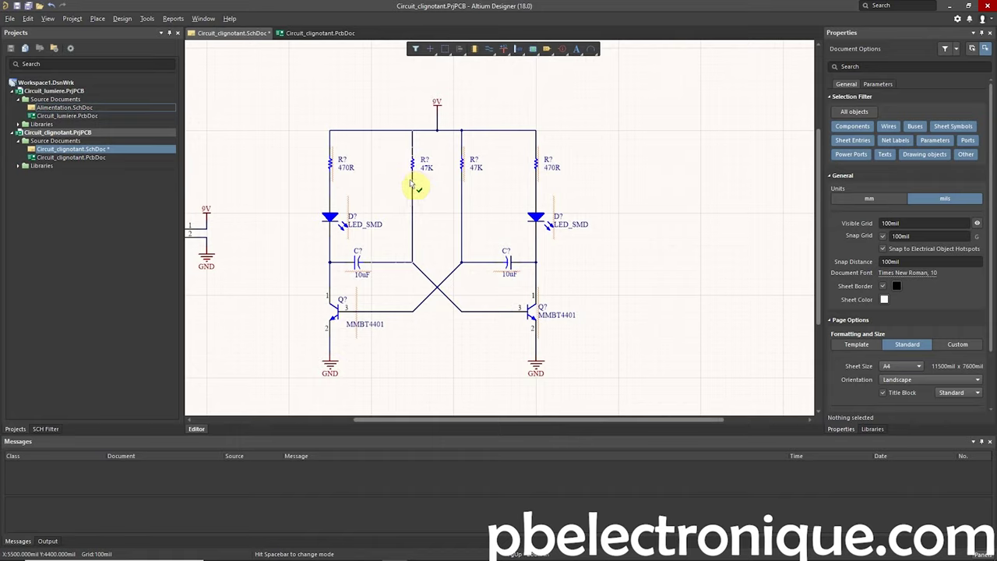
drag(287, 140, 383, 393)
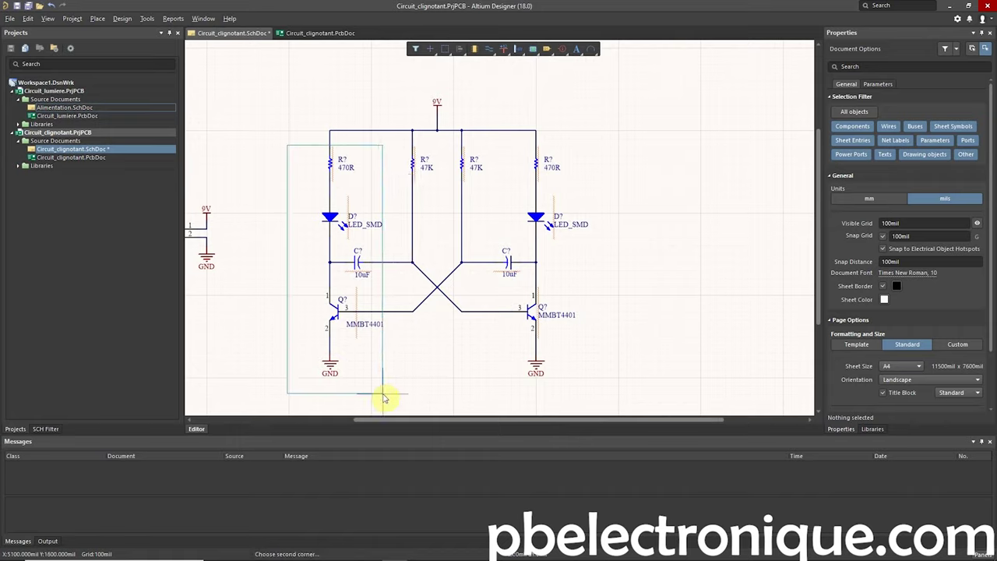
drag(360, 282, 377, 282)
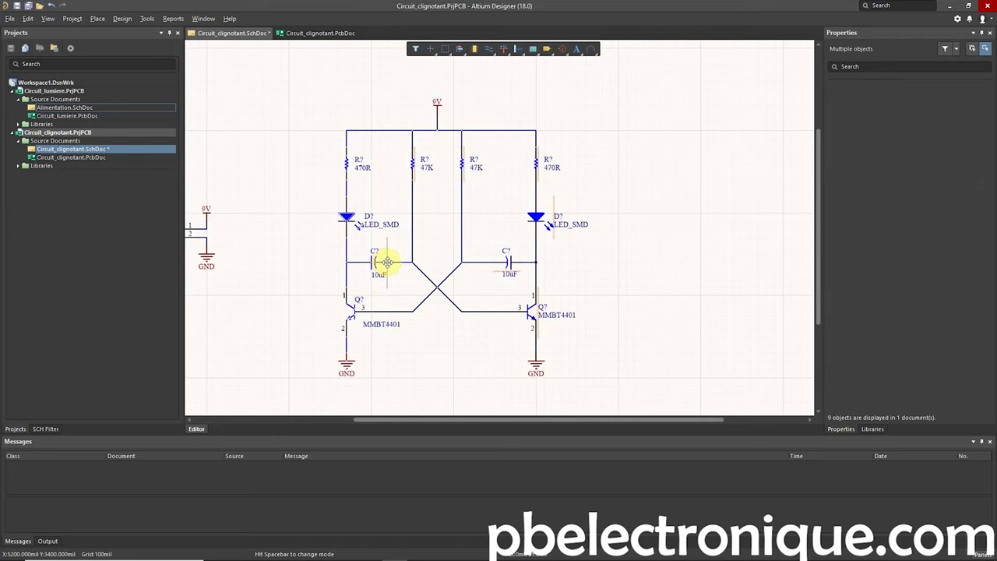
click(338, 245)
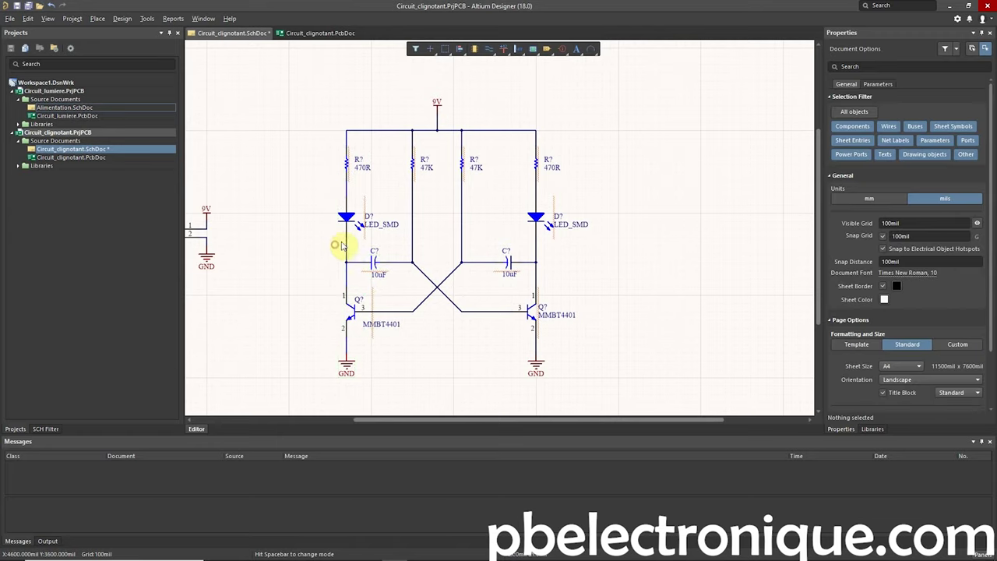
Shift the right component column left and straighten the 47K resistor wire
mouse_move(579, 137)
mouse_down()
mouse_move(522, 372)
mouse_move(491, 393)
mouse_up()
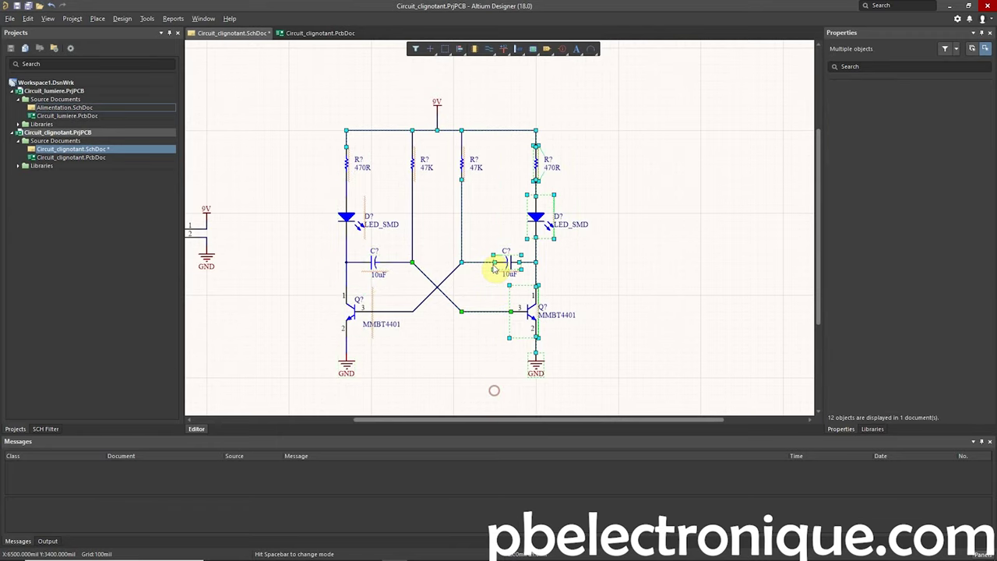
click(590, 145)
drag(590, 152, 494, 394)
drag(518, 265, 510, 265)
click(584, 244)
drag(454, 236, 462, 236)
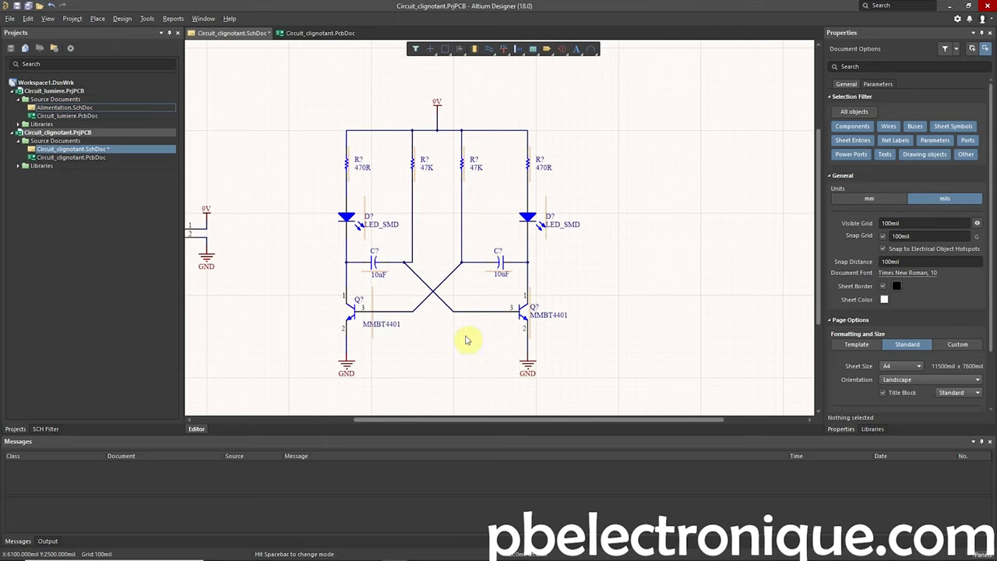
ctrl+scroll(463, 335, up, 2)
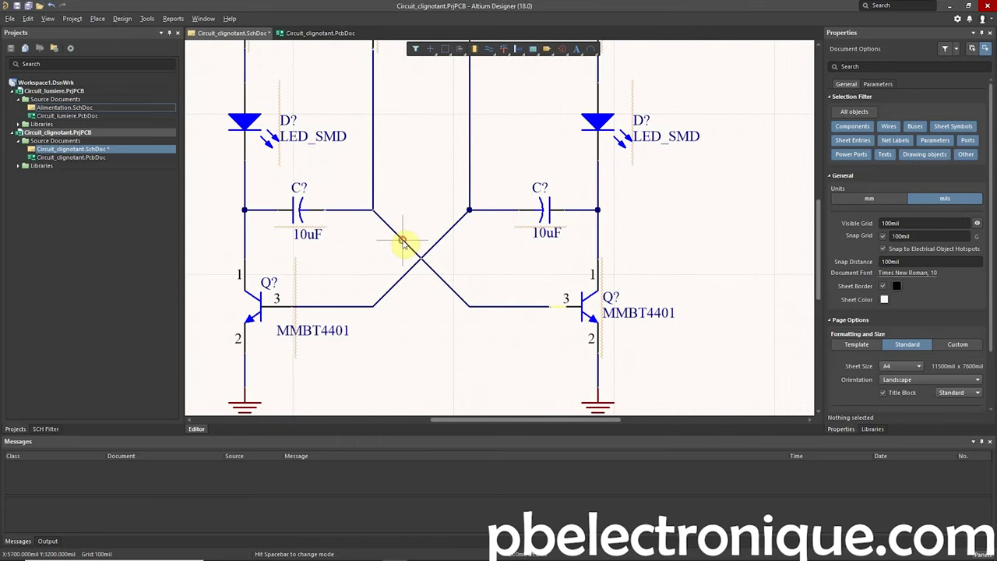
Inspect the vertices of the wire into the right transistor's base, leaving it unchanged
ctrl+scroll(427, 261, down, 2)
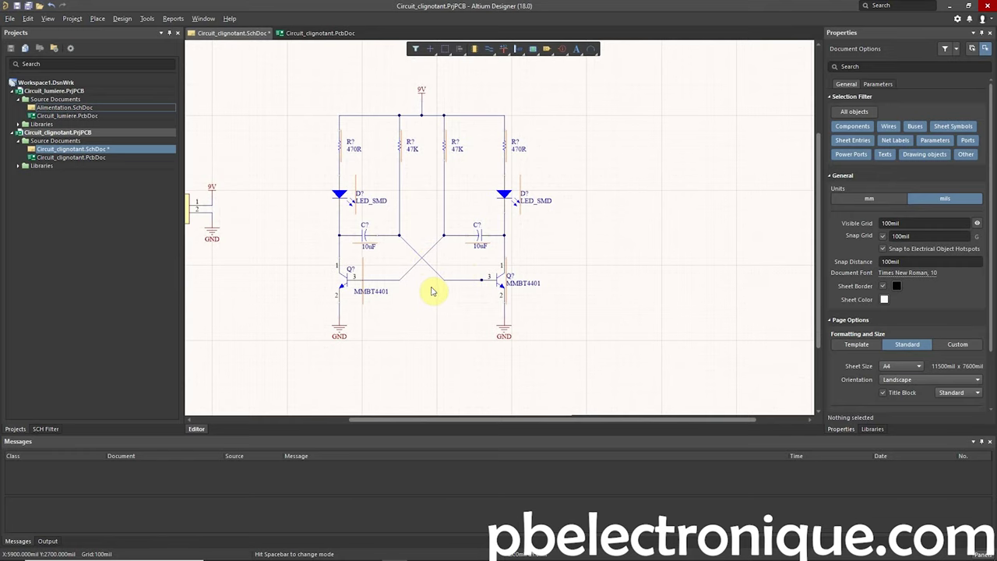
ctrl+scroll(436, 264, up, 2)
ctrl+scroll(453, 273, up, 1)
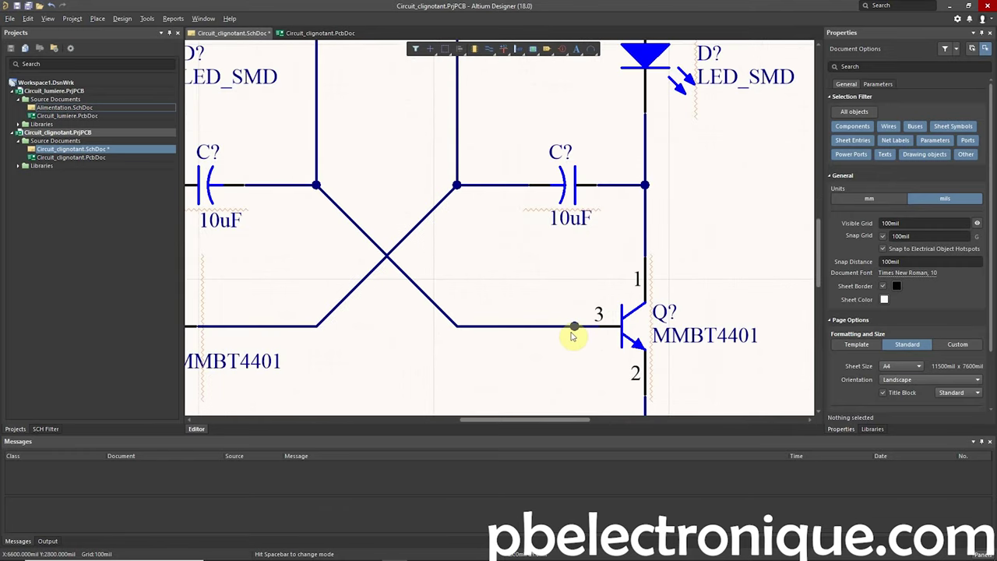
click(555, 326)
click(550, 359)
click(573, 327)
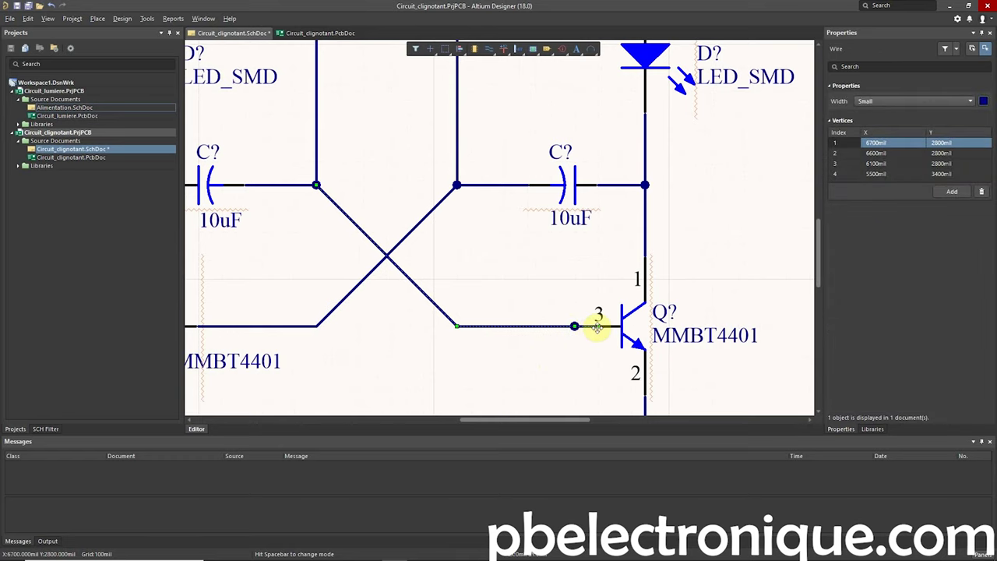
click(571, 345)
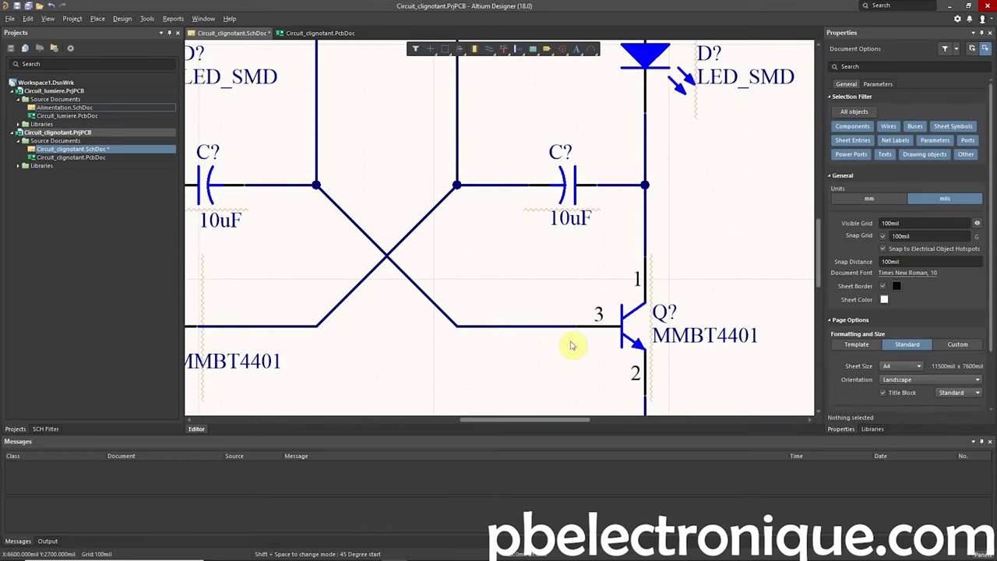
Save the schematic Circuit_clignotant.SchDoc with Ctrl+S
ctrl+scroll(571, 345, down, 4)
right_drag(567, 341, 540, 313)
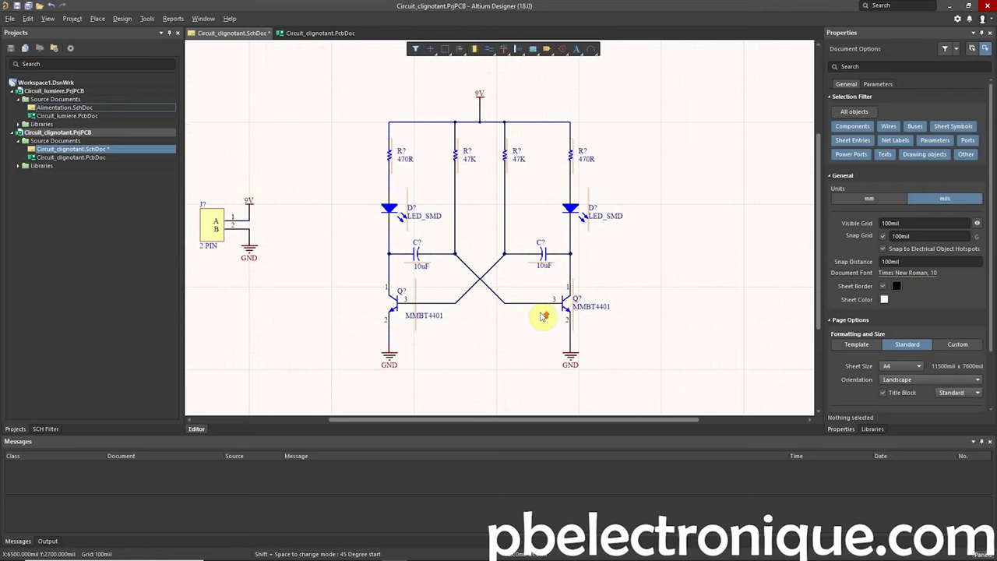
ctrl+scroll(543, 319, up, 3)
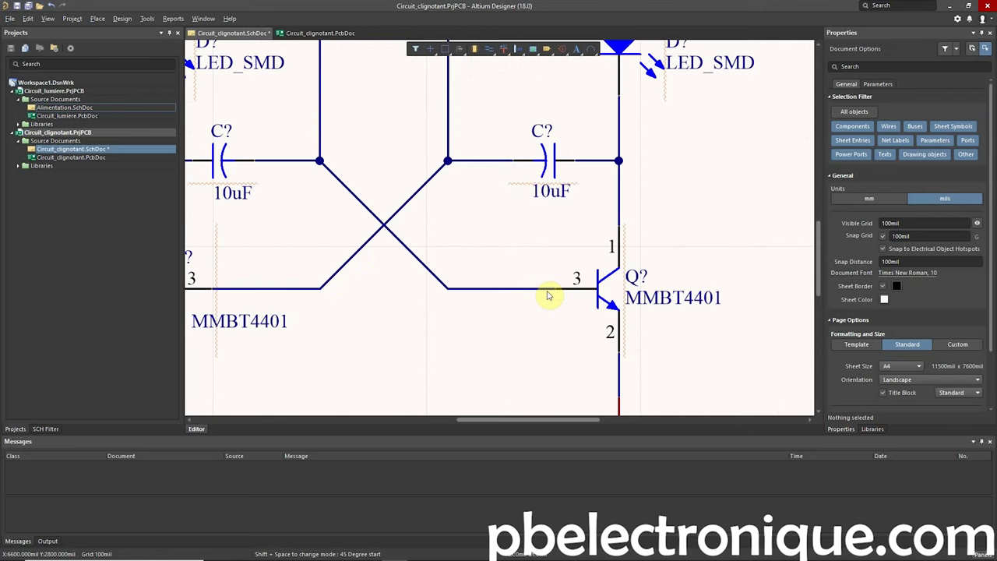
ctrl+scroll(548, 295, down, 2)
ctrl+scroll(533, 277, down, 1)
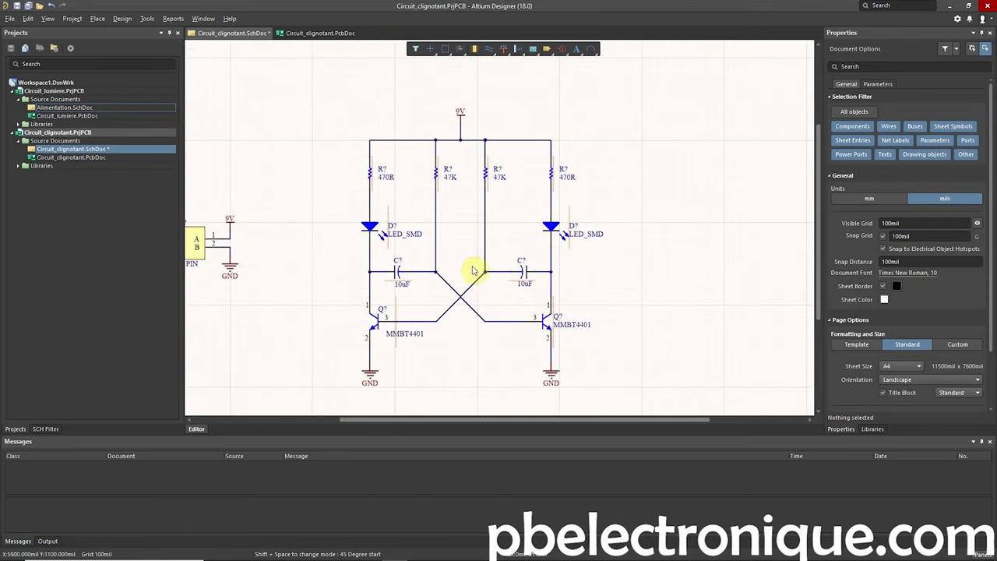
ctrl+scroll(475, 206, up, 1)
ctrl+scroll(508, 252, down, 2)
ctrl+scroll(457, 312, up, 1)
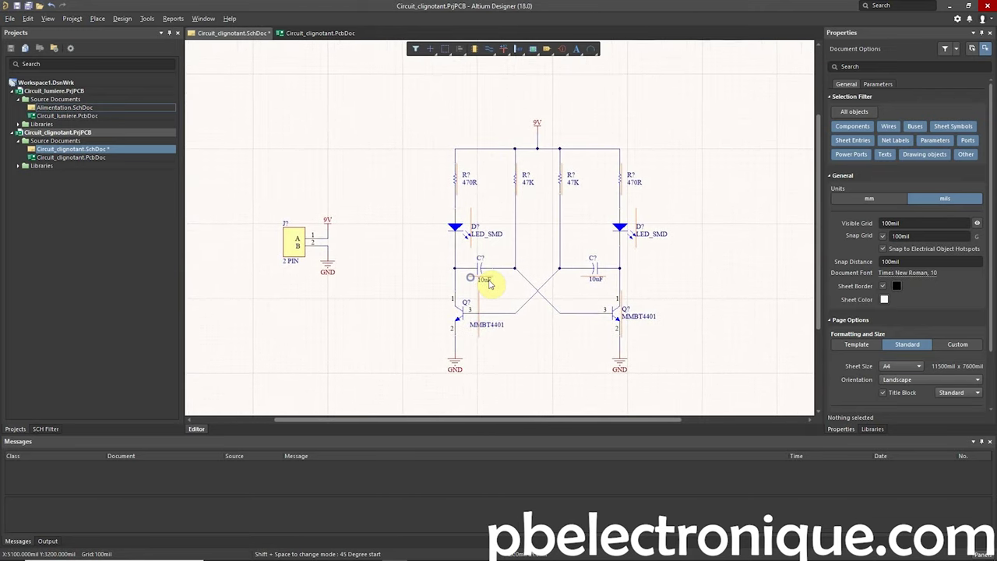
key(ctrl+s)
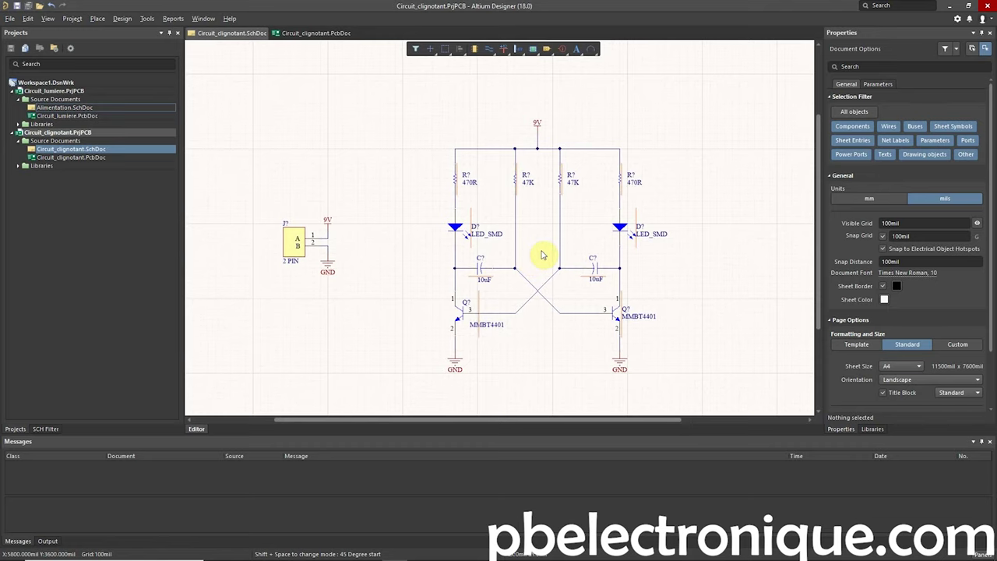
ctrl+scroll(543, 263, up, 1)
ctrl+scroll(545, 285, down, 1)
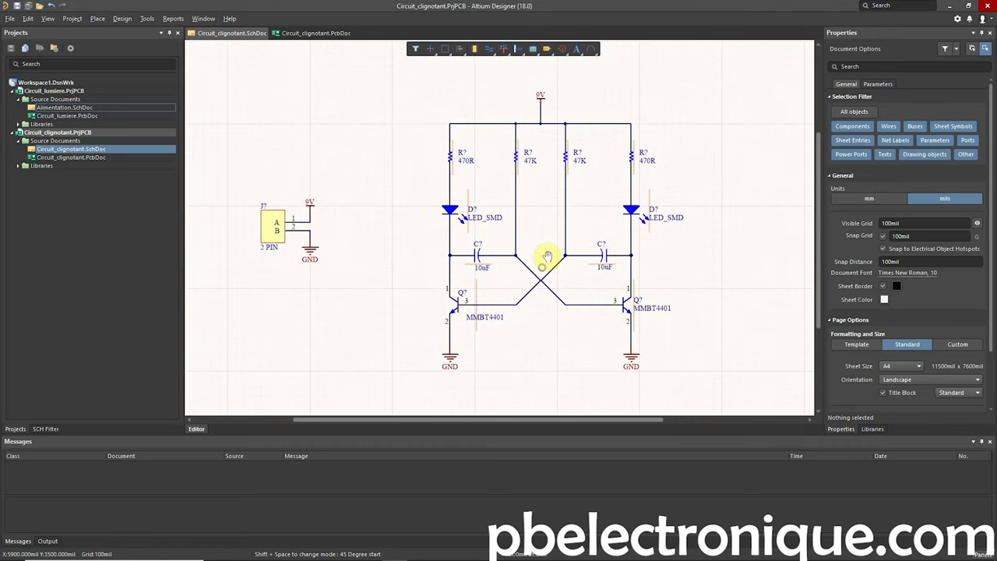
right_drag(545, 267, 560, 253)
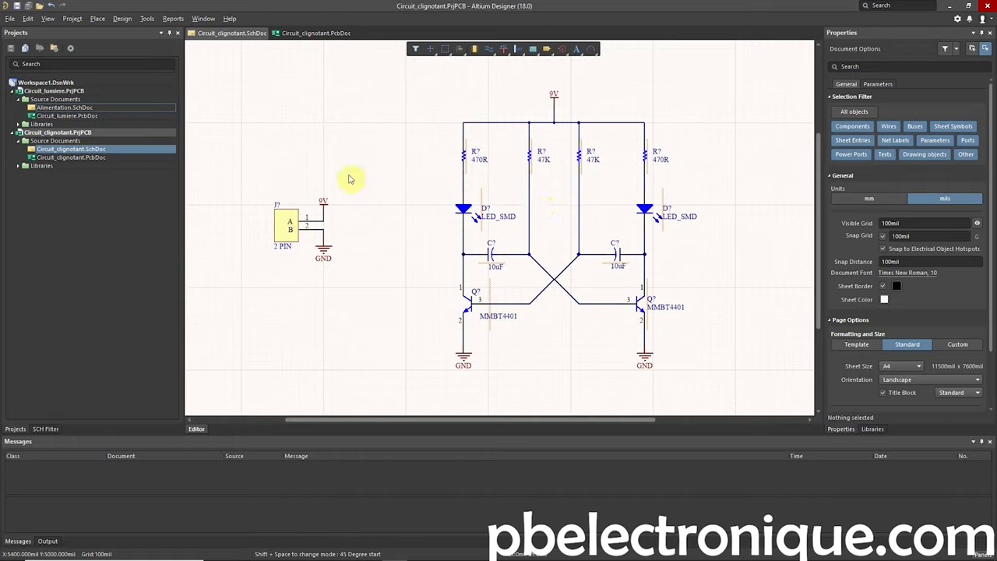
Set the Annotate Schematics order of processing to Across Then Up, leaving designators unnumbered
click(276, 208)
click(300, 182)
click(146, 18)
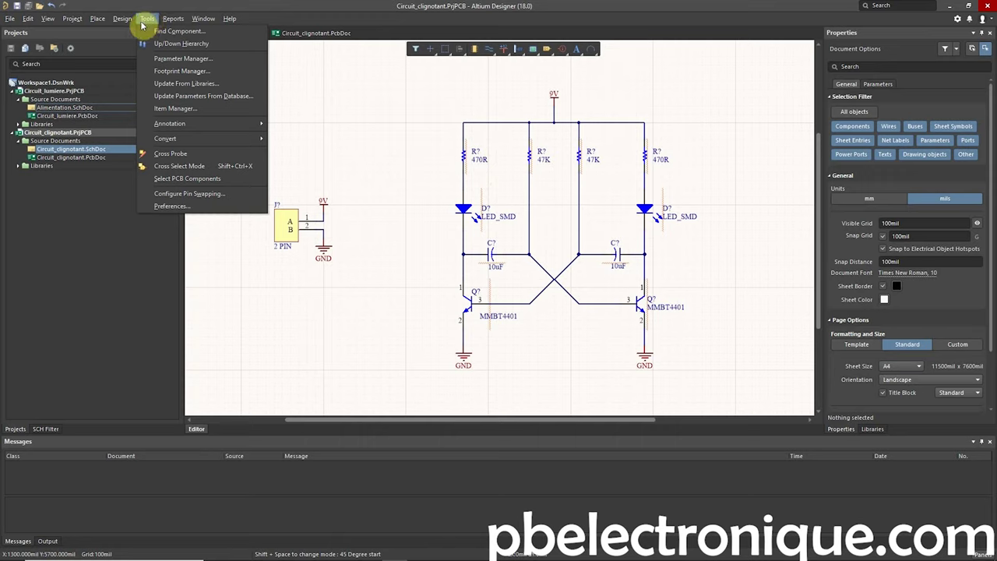
mouse_move(170, 123)
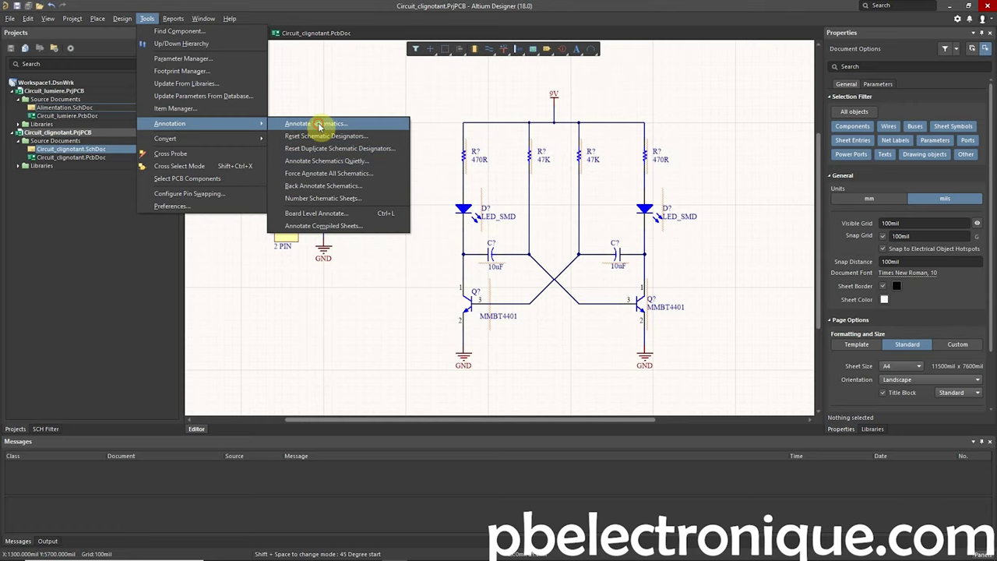
click(319, 126)
drag(328, 98, 329, 53)
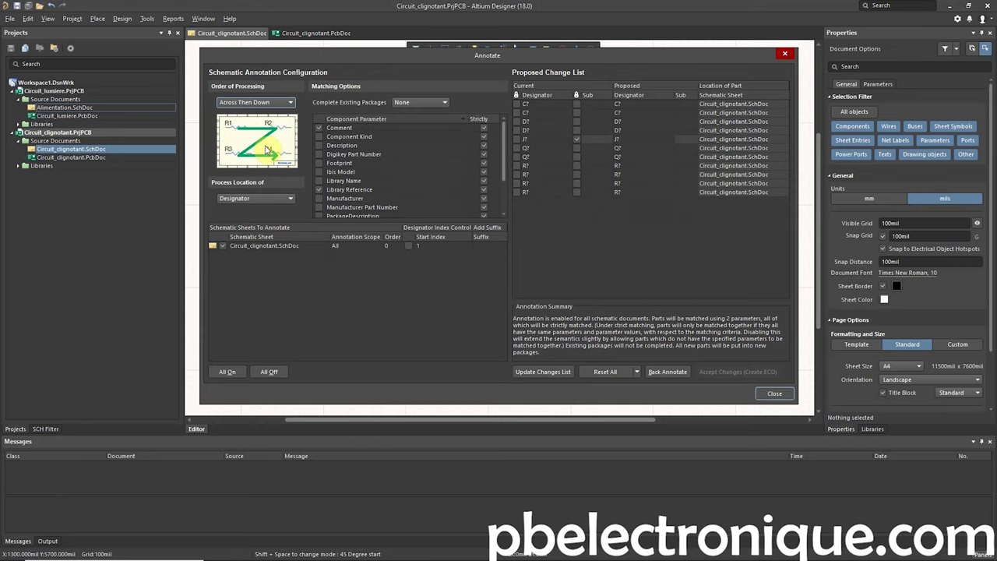
click(287, 102)
click(268, 122)
click(267, 102)
click(268, 112)
click(277, 101)
click(259, 130)
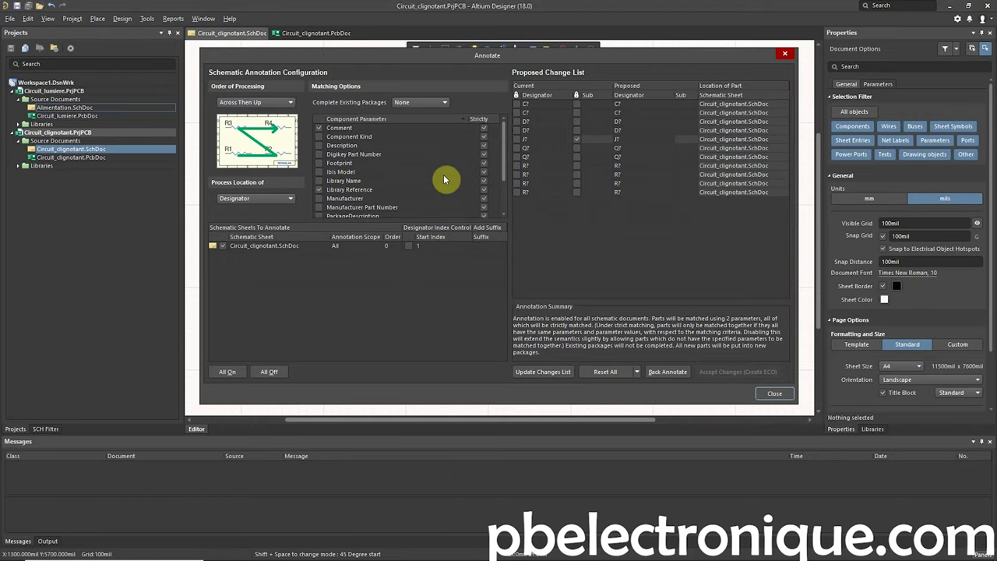
click(784, 54)
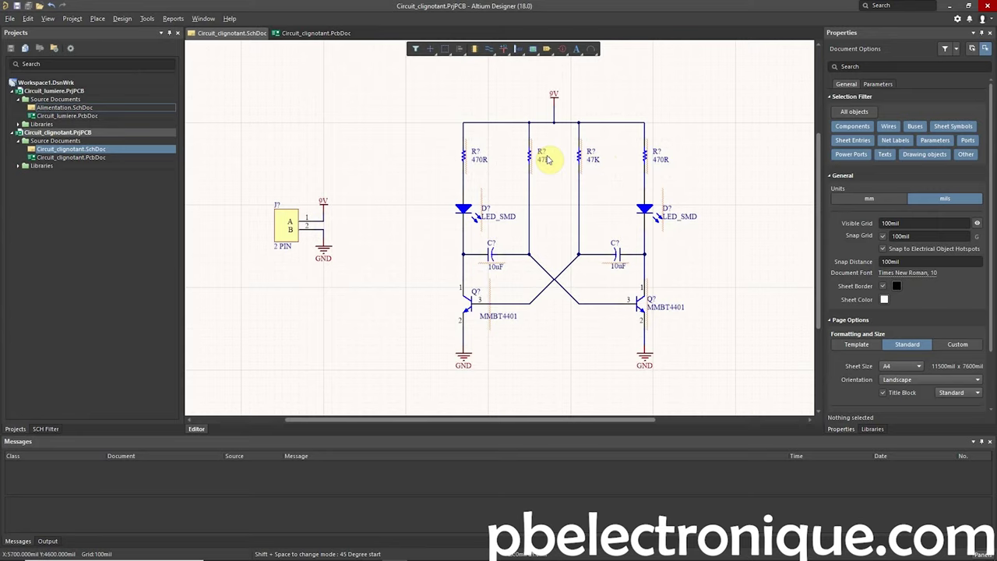
Quietly annotate all 11 parts as R1–R4, D1–D2, C1–C2, Q1–Q2, J1, then save
click(147, 18)
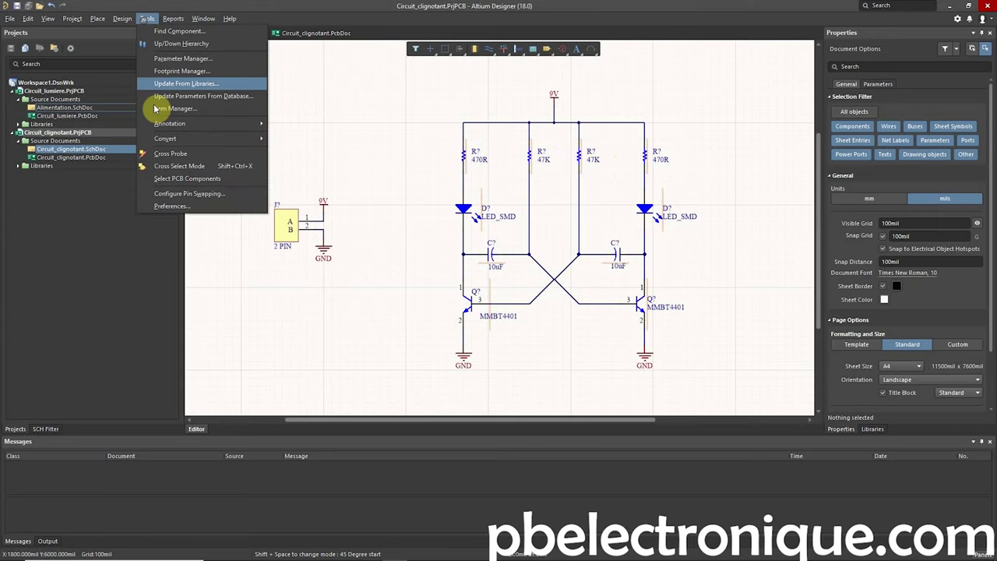
mouse_move(170, 123)
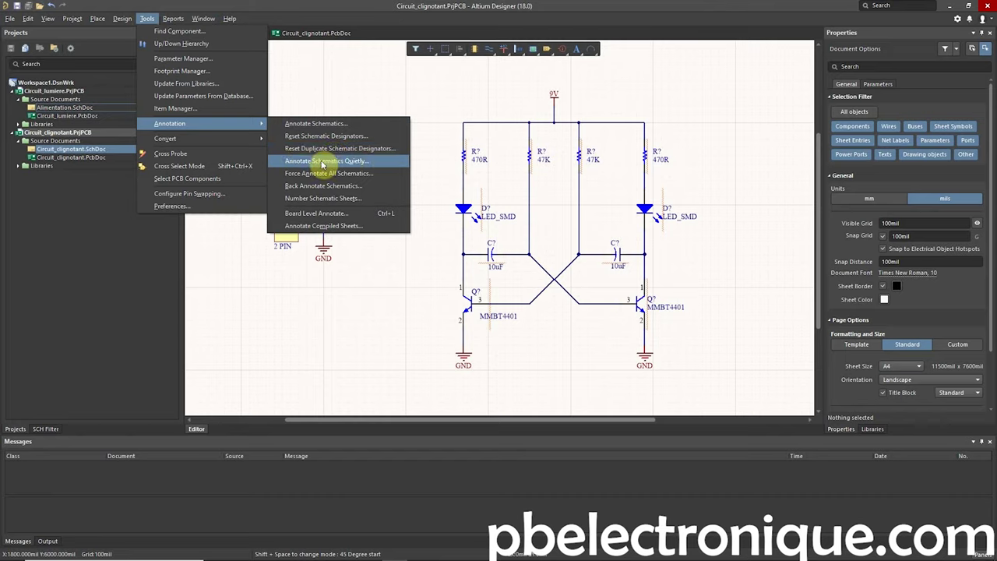
click(333, 161)
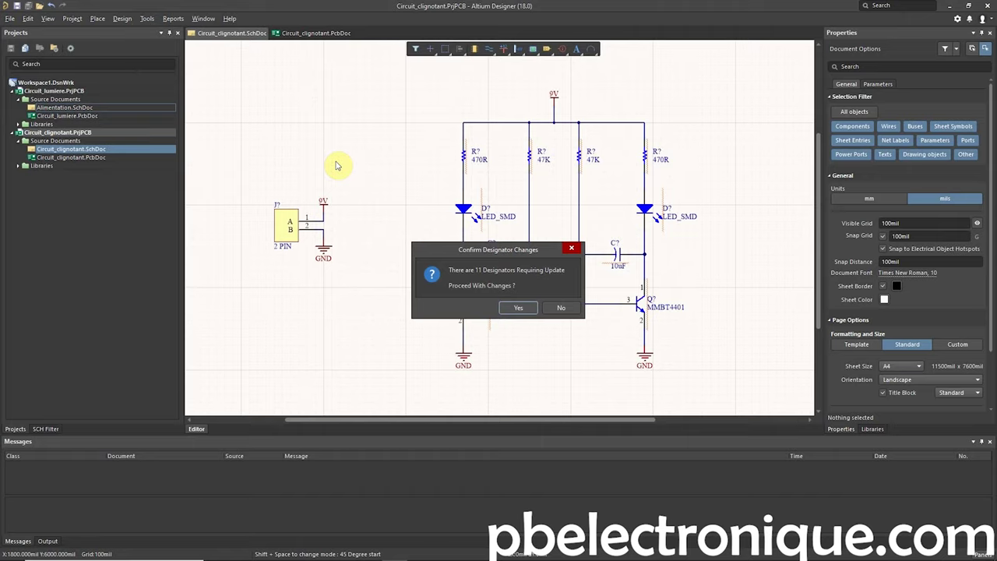
click(517, 307)
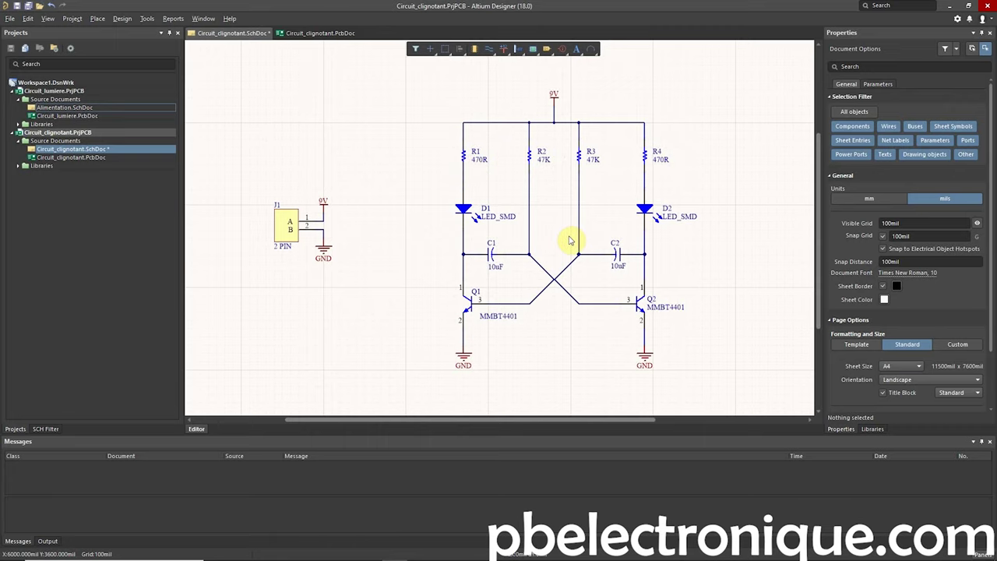
key(ctrl+s)
ctrl+scroll(372, 239, down, 3)
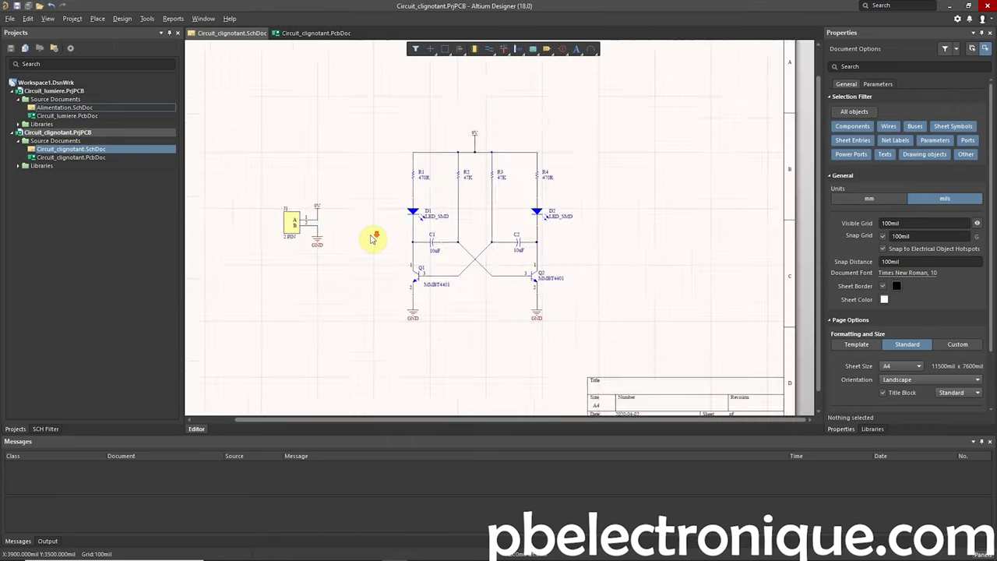
Collapse Circuit_lumiere and compile Circuit_clignotant.PrjPCB, which reports no errors
ctrl+scroll(370, 236, down, 2)
right_drag(369, 234, 396, 250)
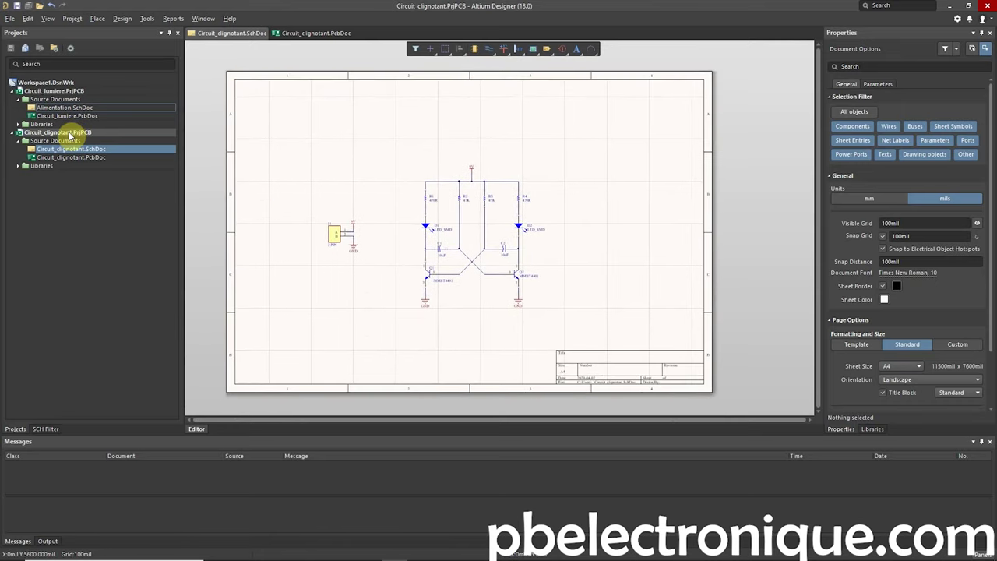
click(12, 90)
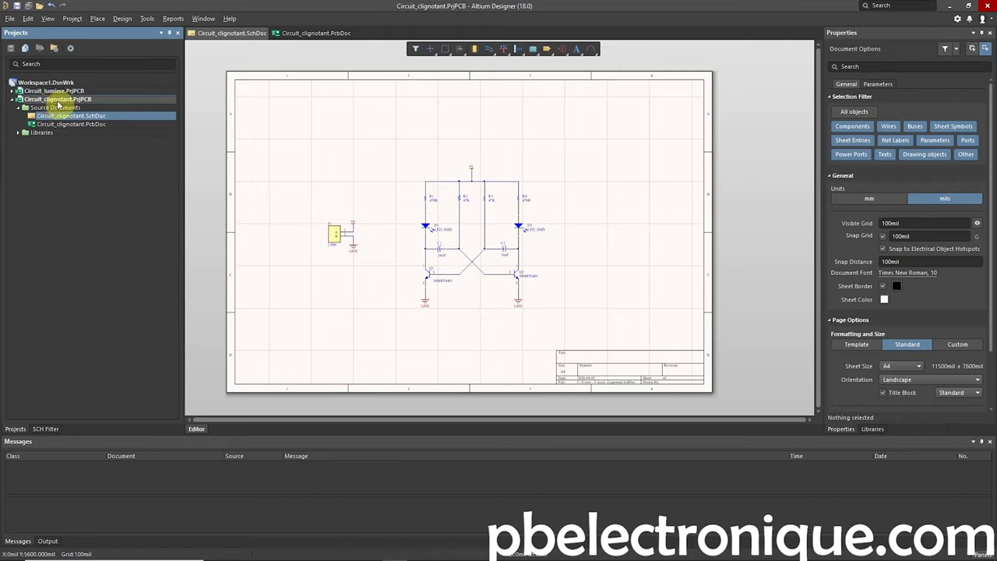
right_click(58, 104)
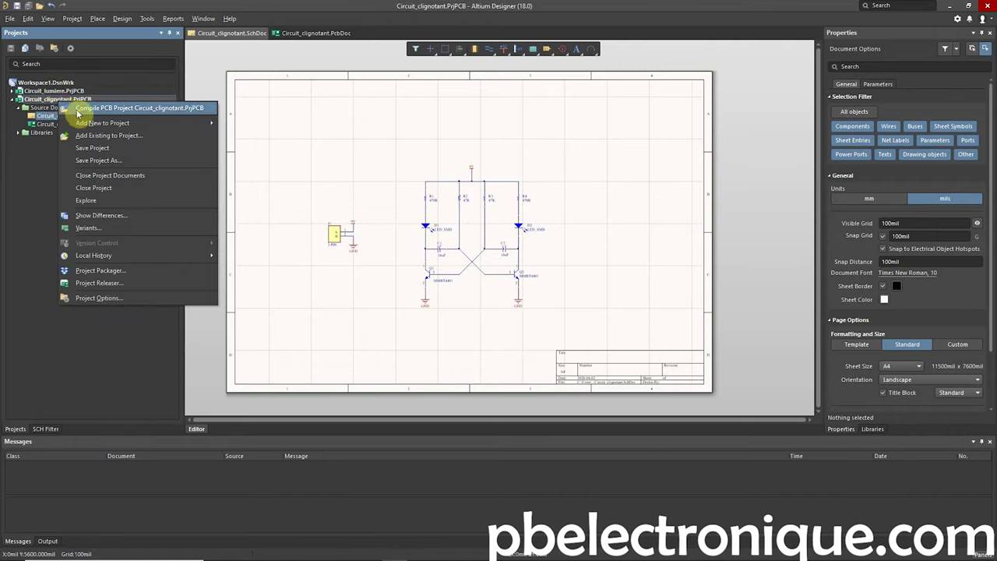
click(74, 105)
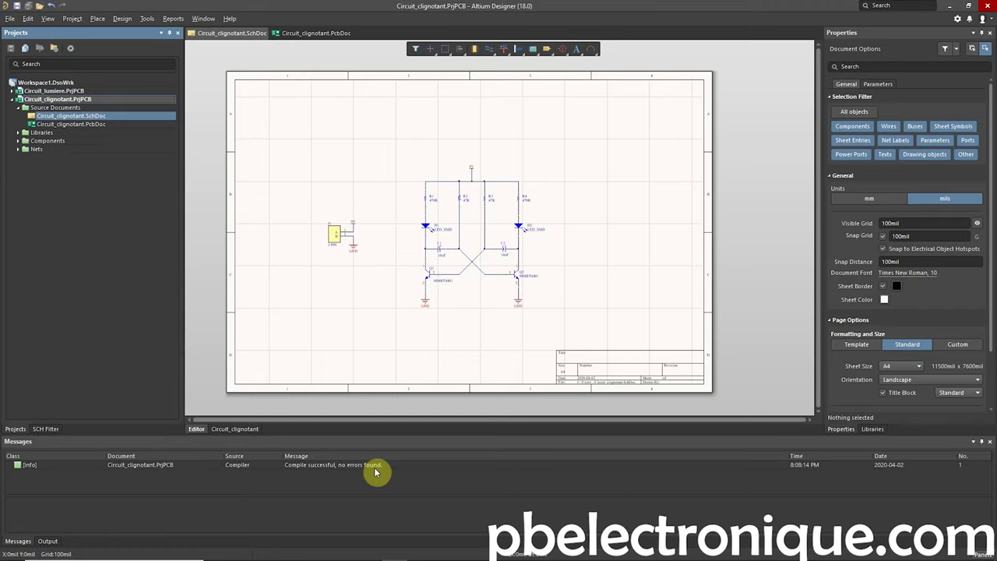
mouse_move(400, 327)
right_down()
mouse_move(419, 329)
mouse_move(407, 324)
right_up()
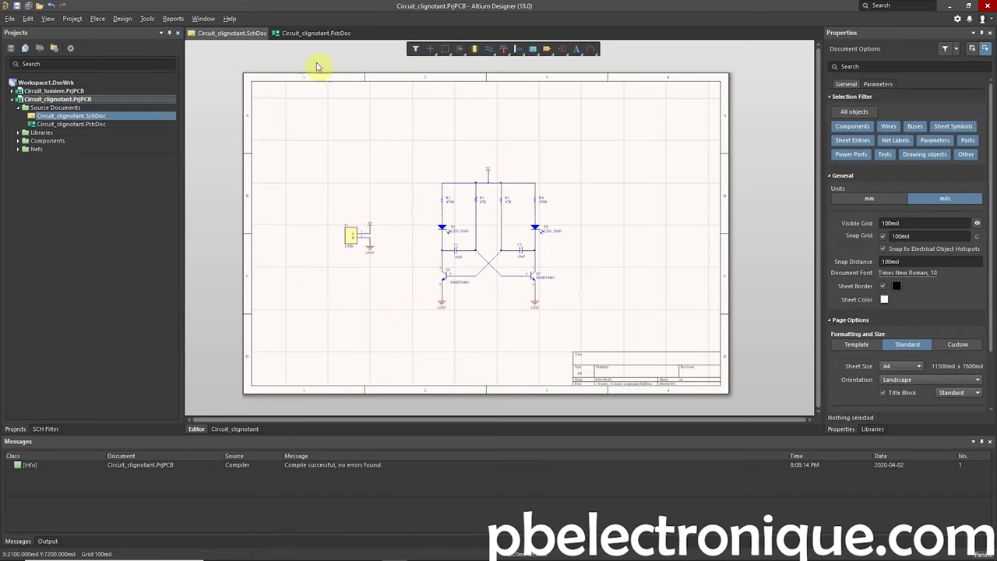
Switch to Circuit_clignotant.PcbDoc and view its empty 6000 by 4000 mil board
click(314, 33)
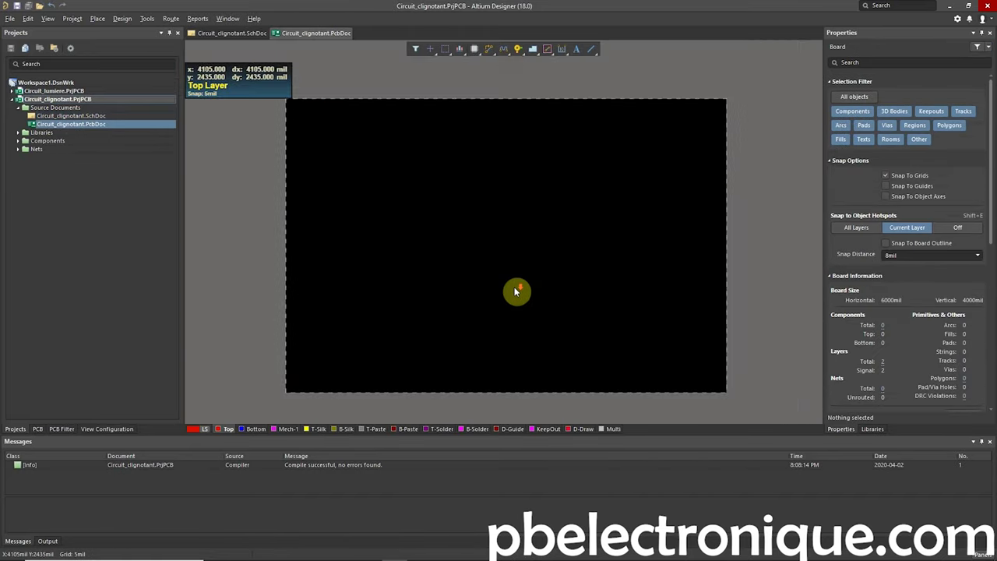
ctrl+scroll(514, 286, down, 1)
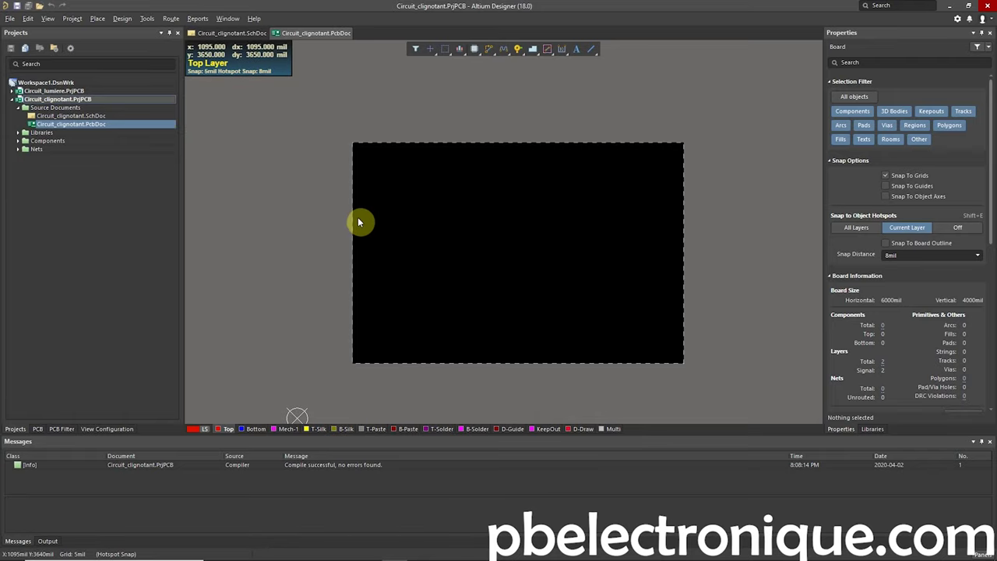
right_drag(434, 285, 416, 271)
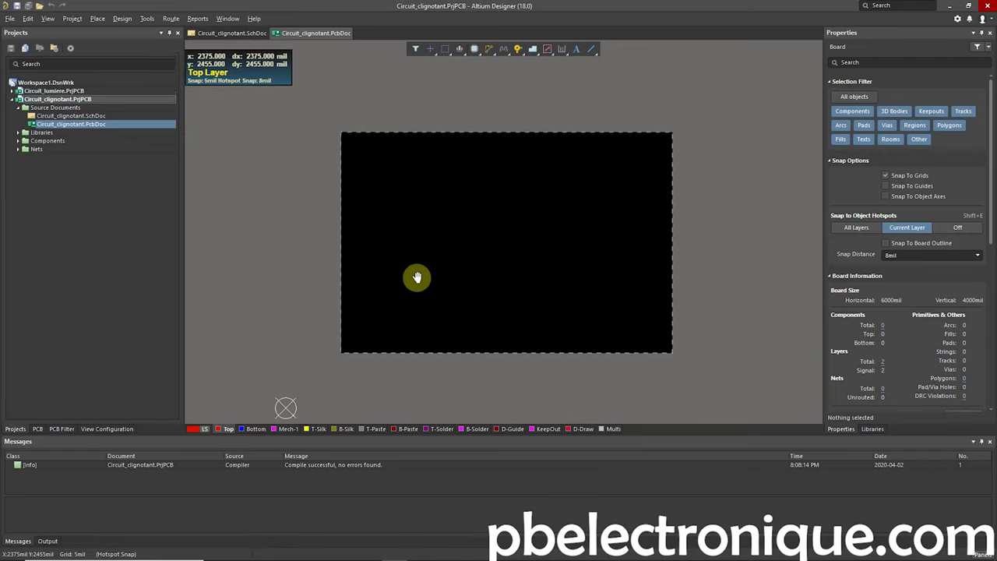